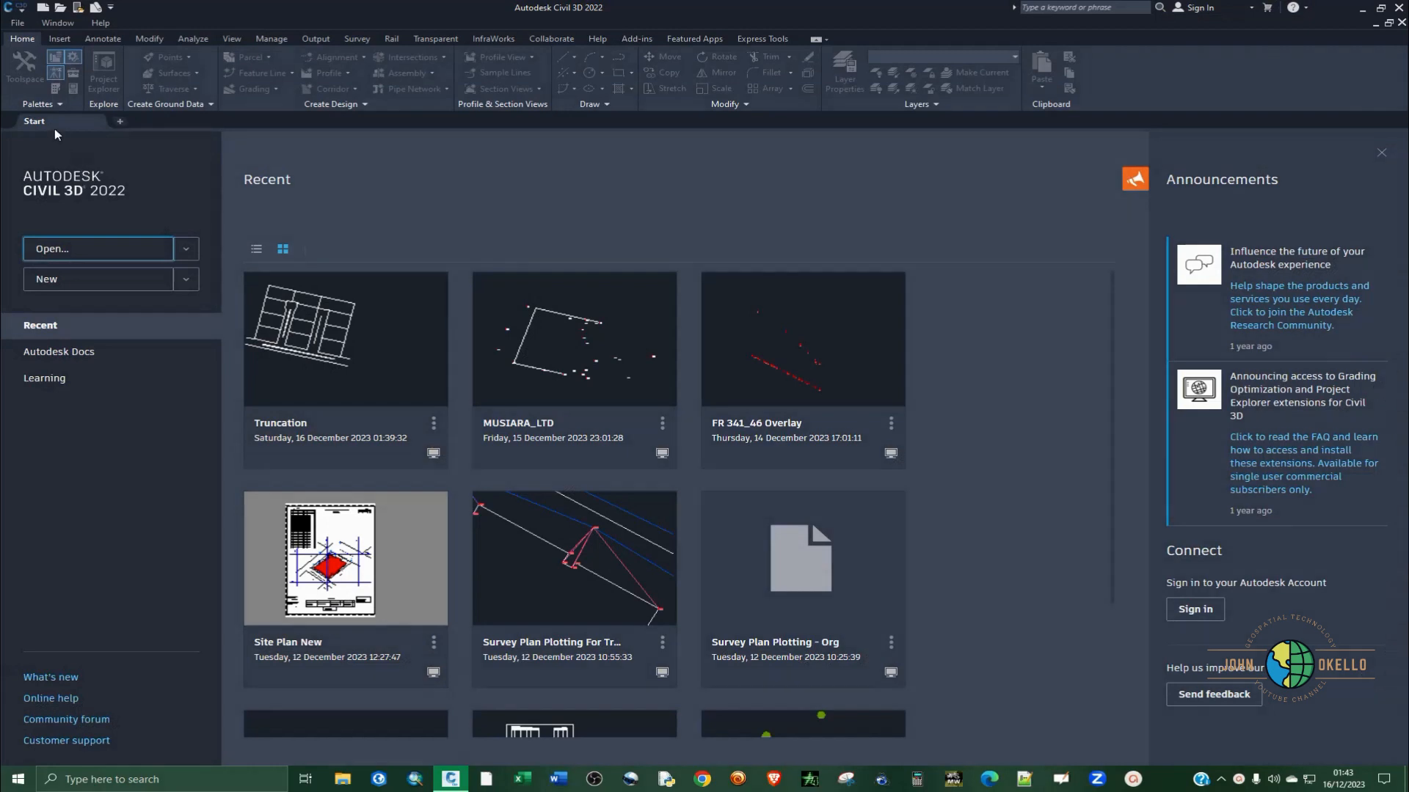
Open the drawing Truncation.dwg from the Truncation folder
left_click(17, 24)
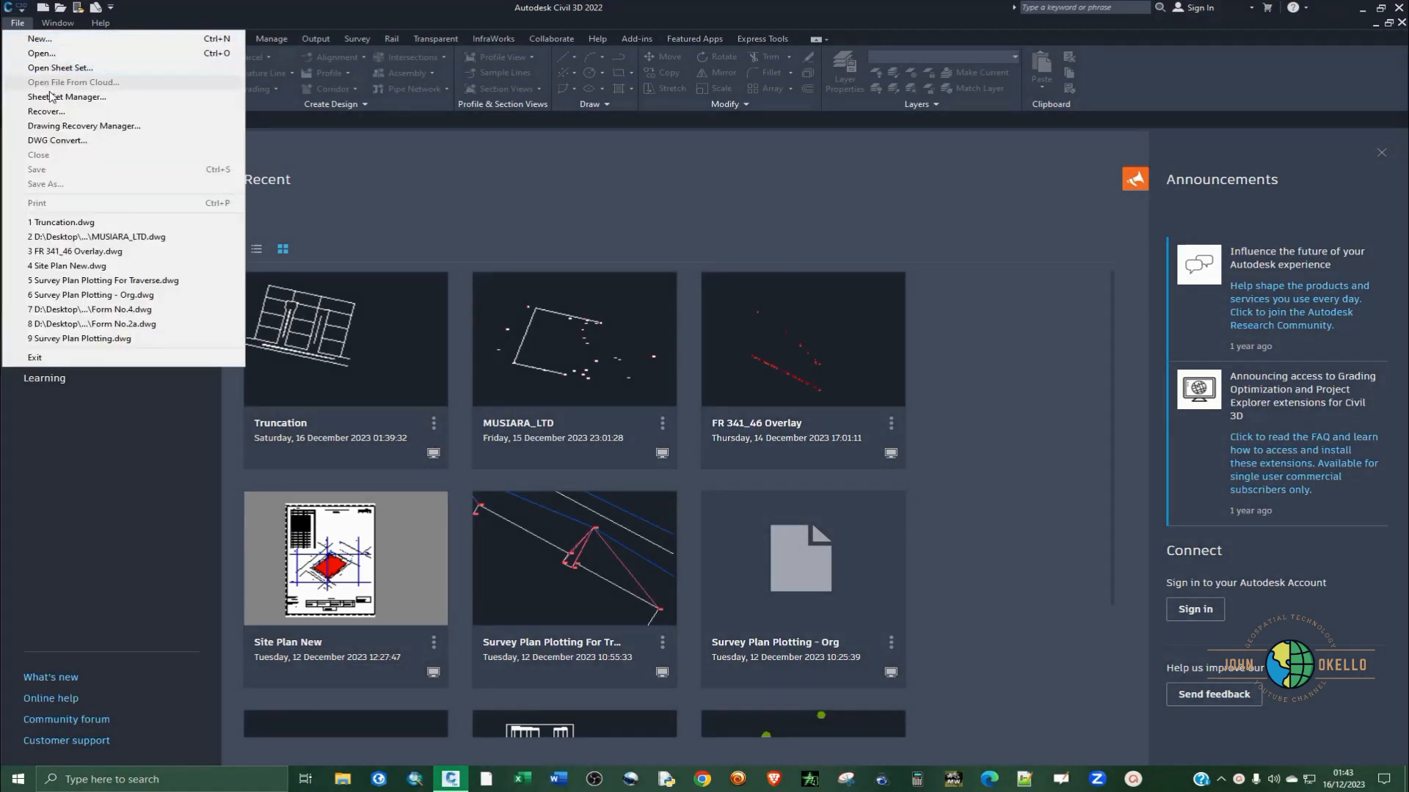
left_click(19, 25)
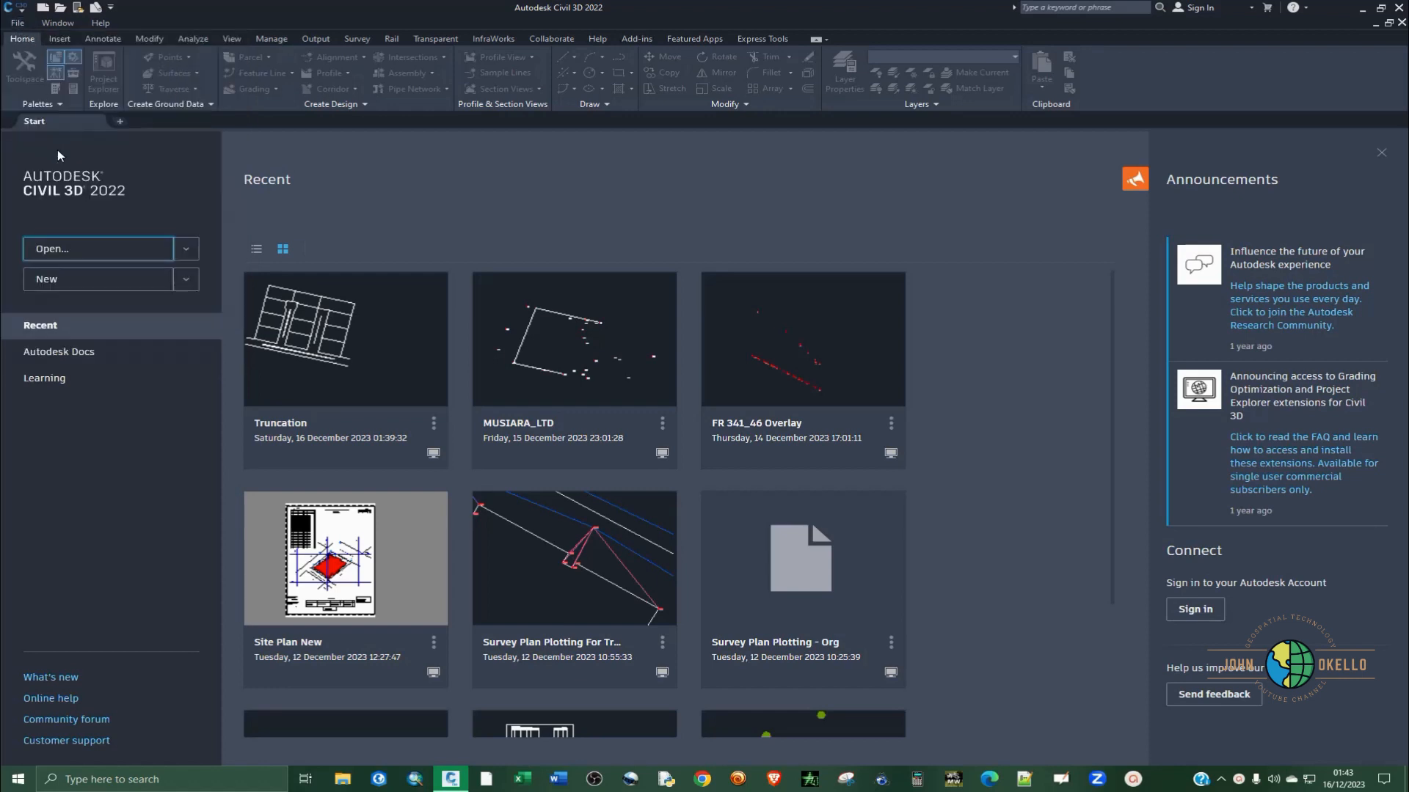
left_click(63, 252)
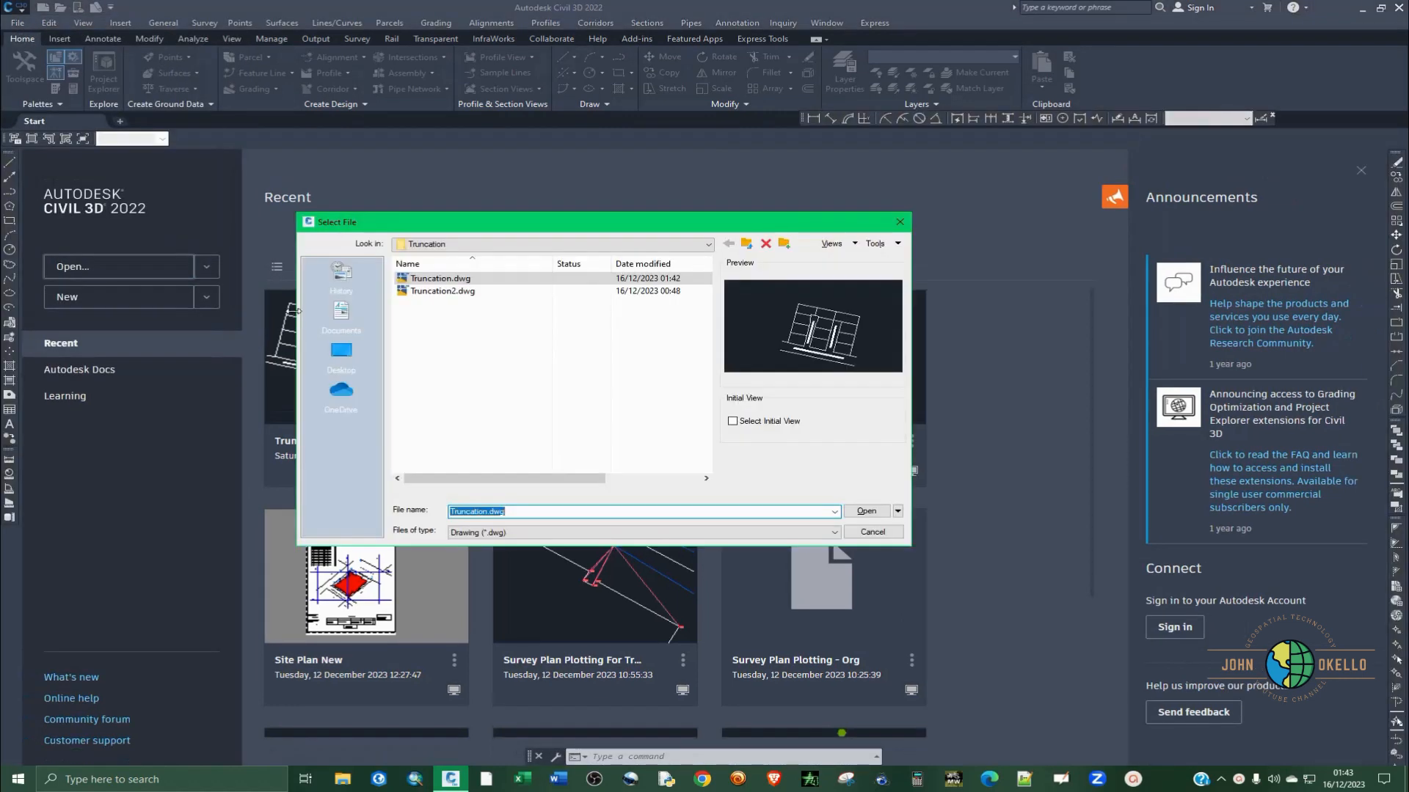
left_click(477, 280)
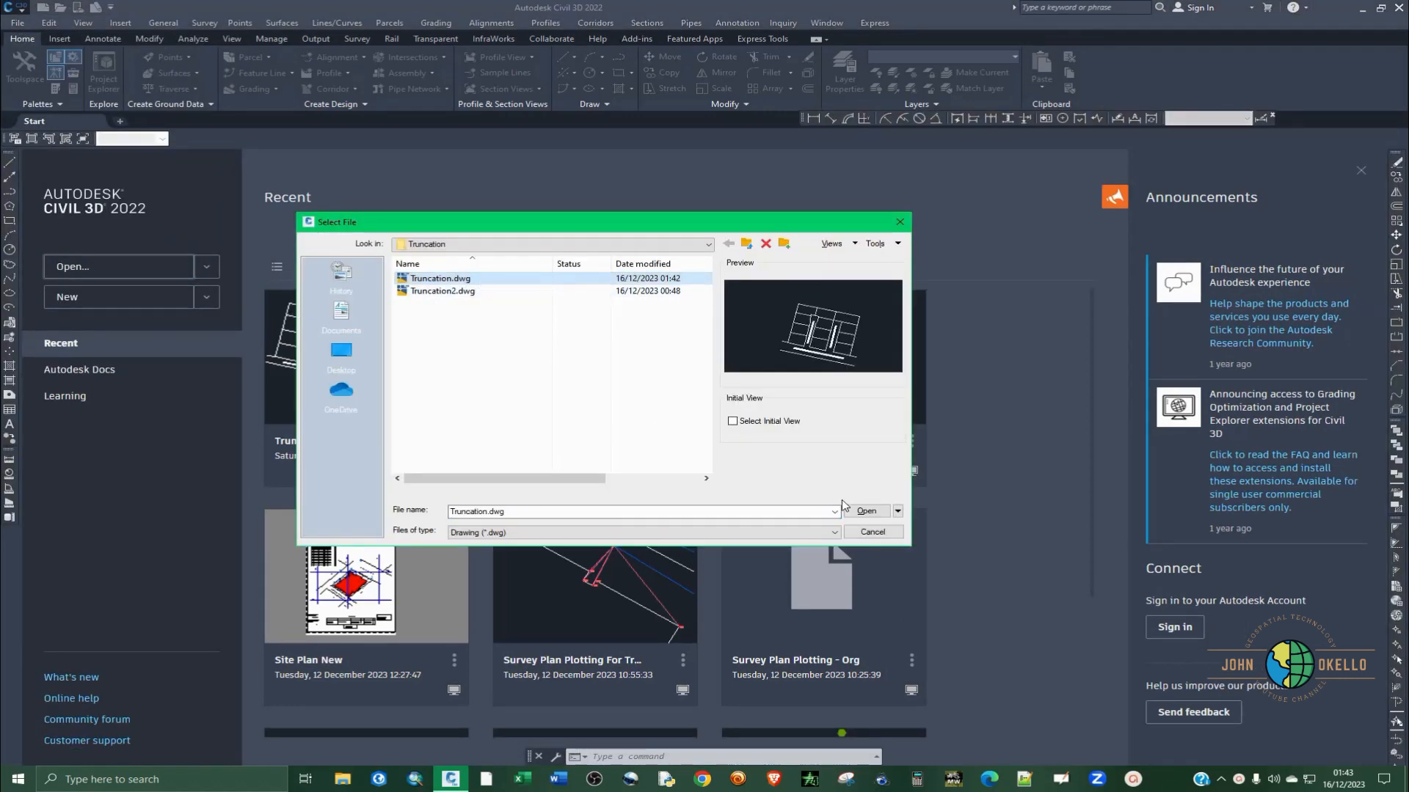
left_click(864, 512)
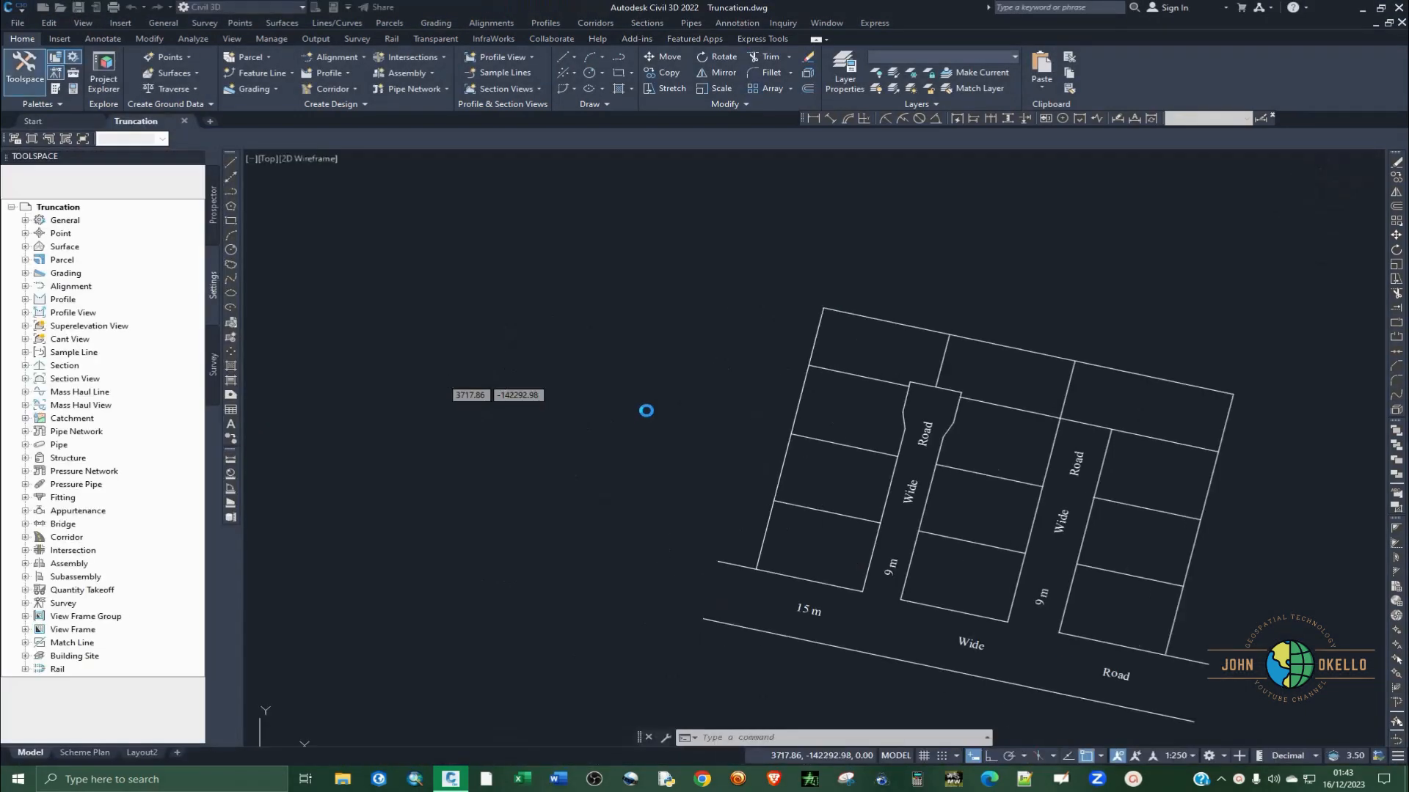
Examine the parcel corners where the two 9 m wide roads meet the 15 m wide road
scroll(455, 388, "down", 4)
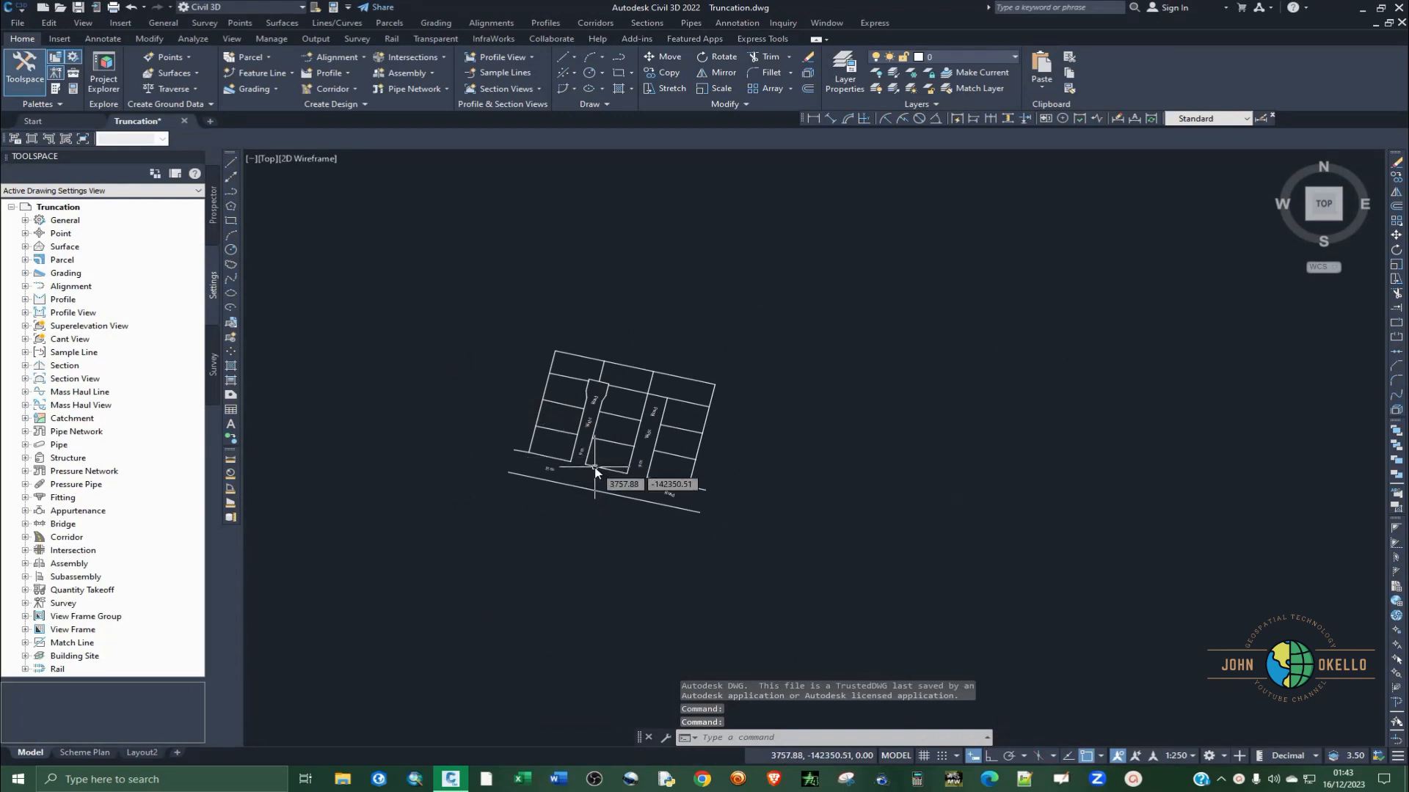
scroll(594, 472, "up", 6)
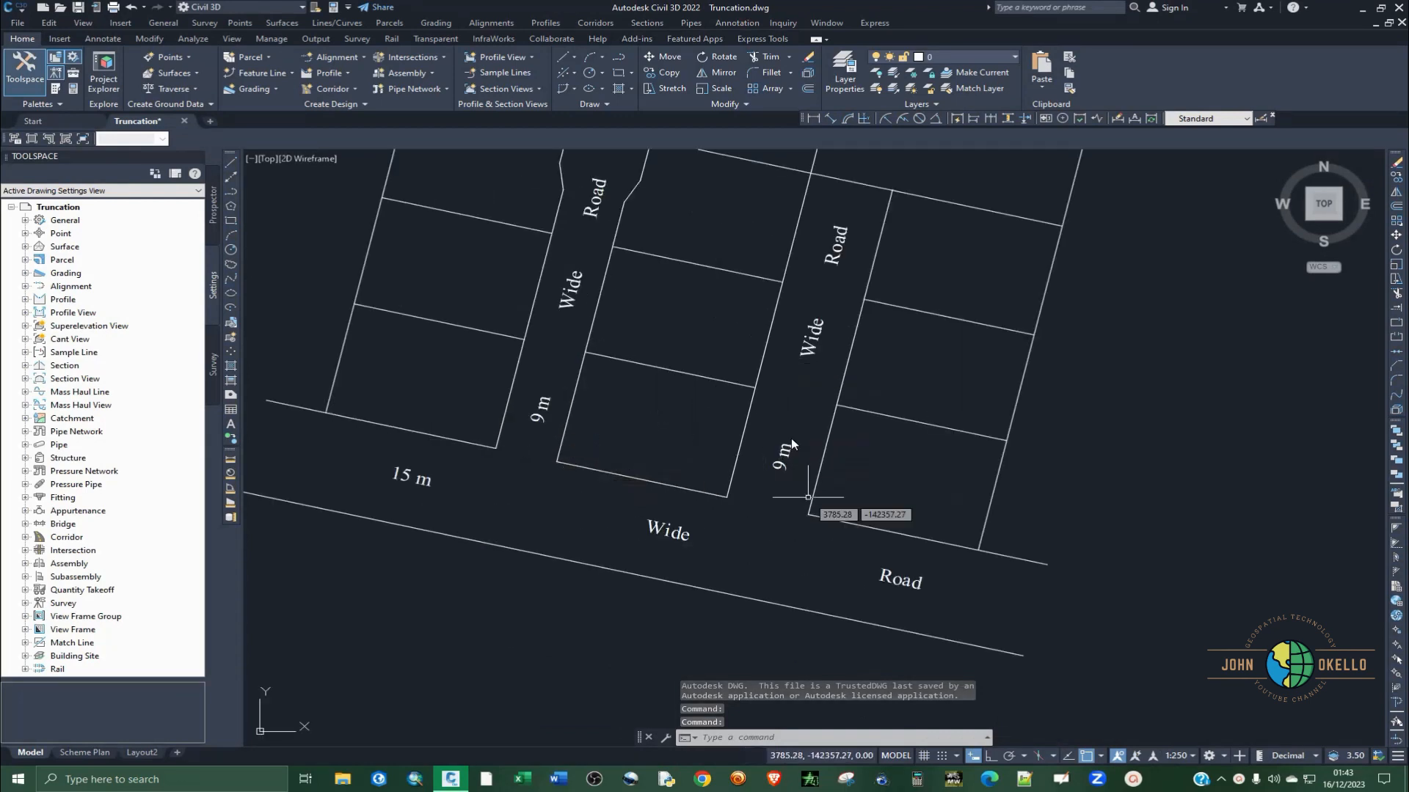
scroll(614, 492, "down", 2)
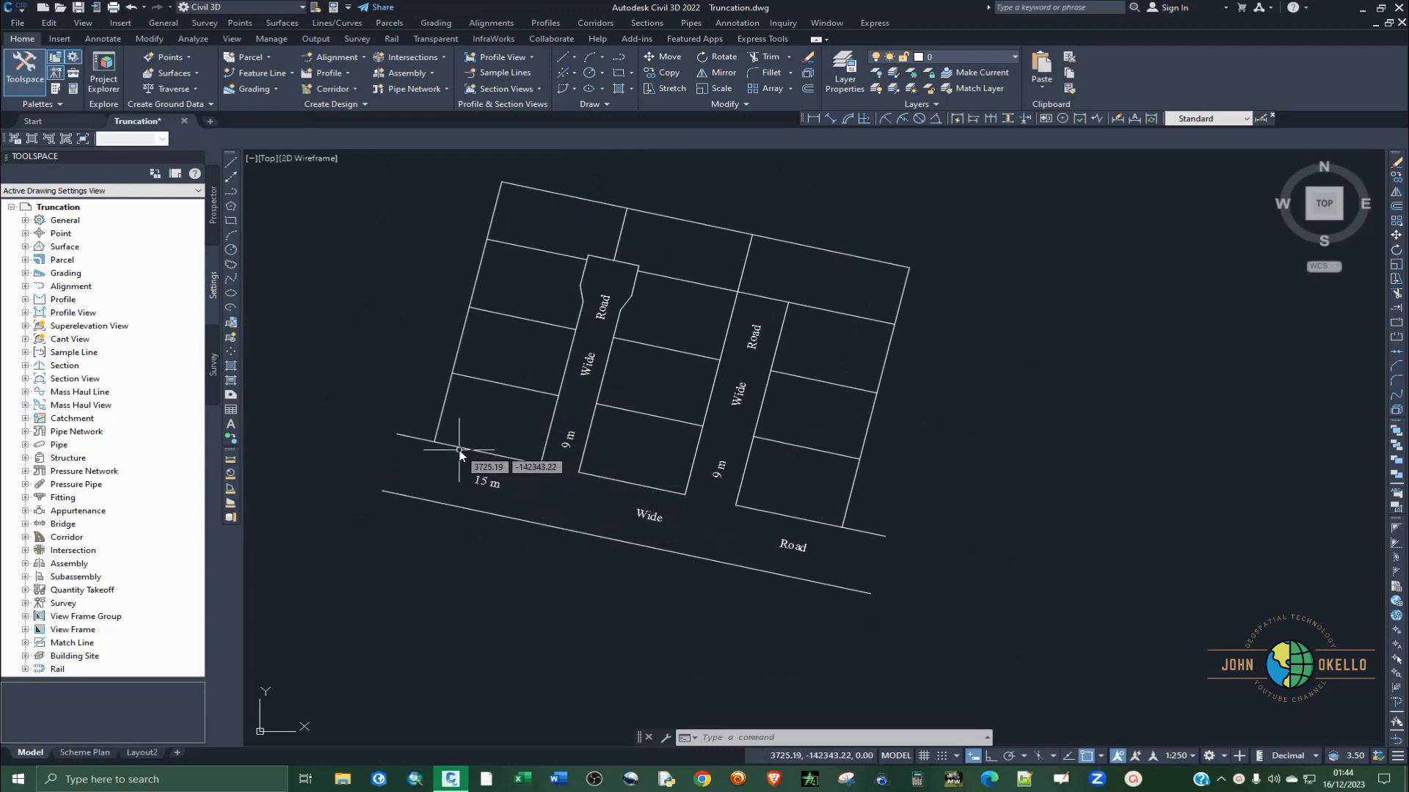
scroll(462, 451, "up", 4)
scroll(827, 504, "down", 2)
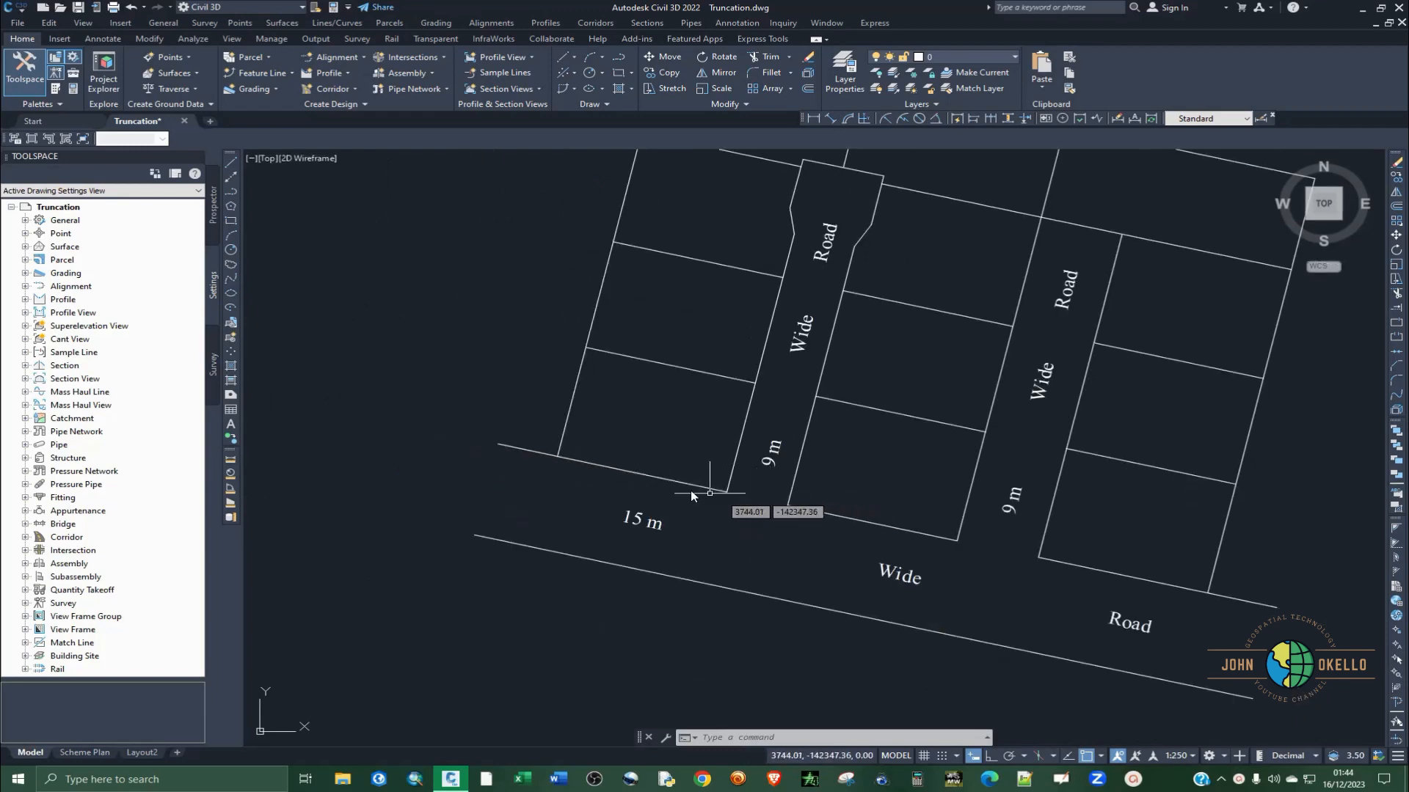
scroll(660, 493, "down", 4)
scroll(682, 505, "up", 4)
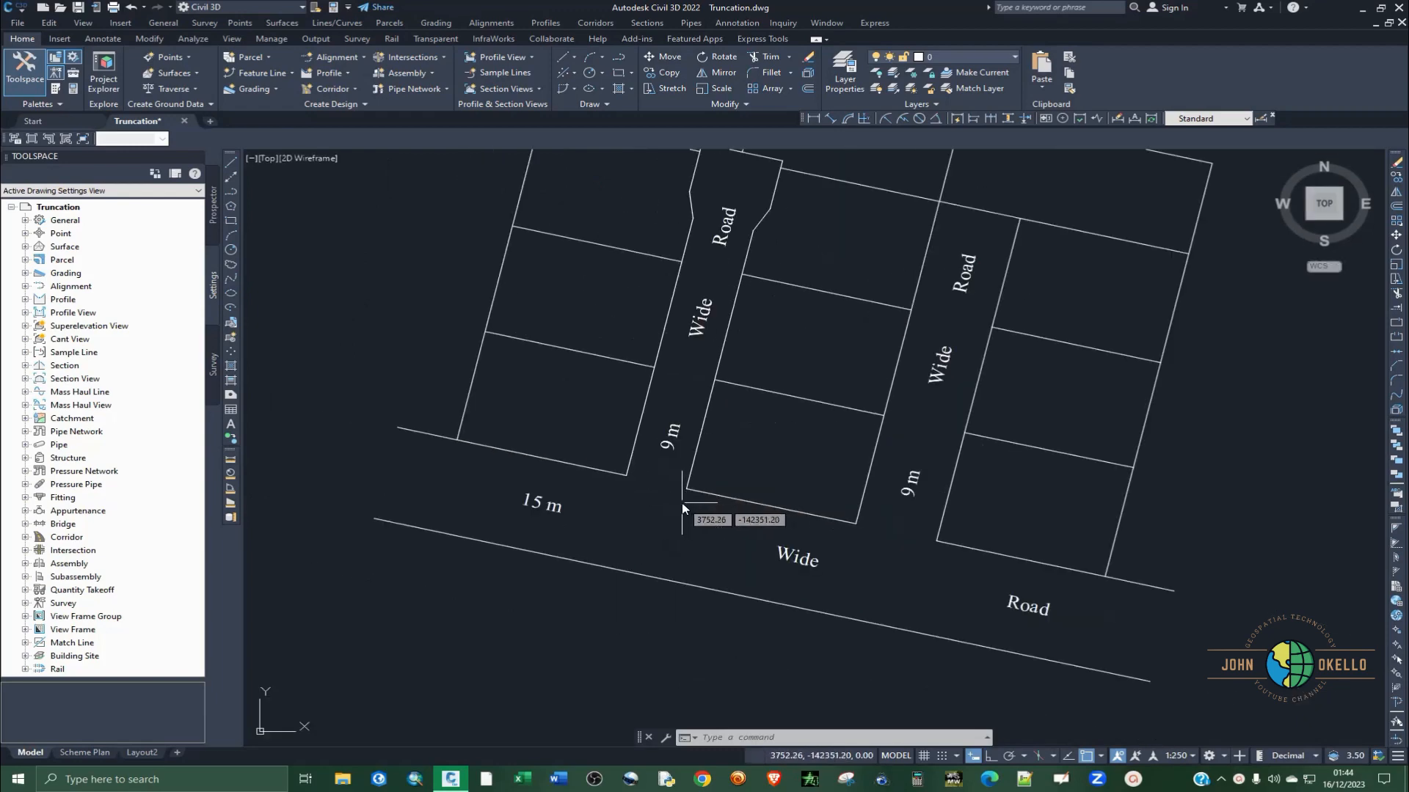
scroll(639, 502, "up", 2)
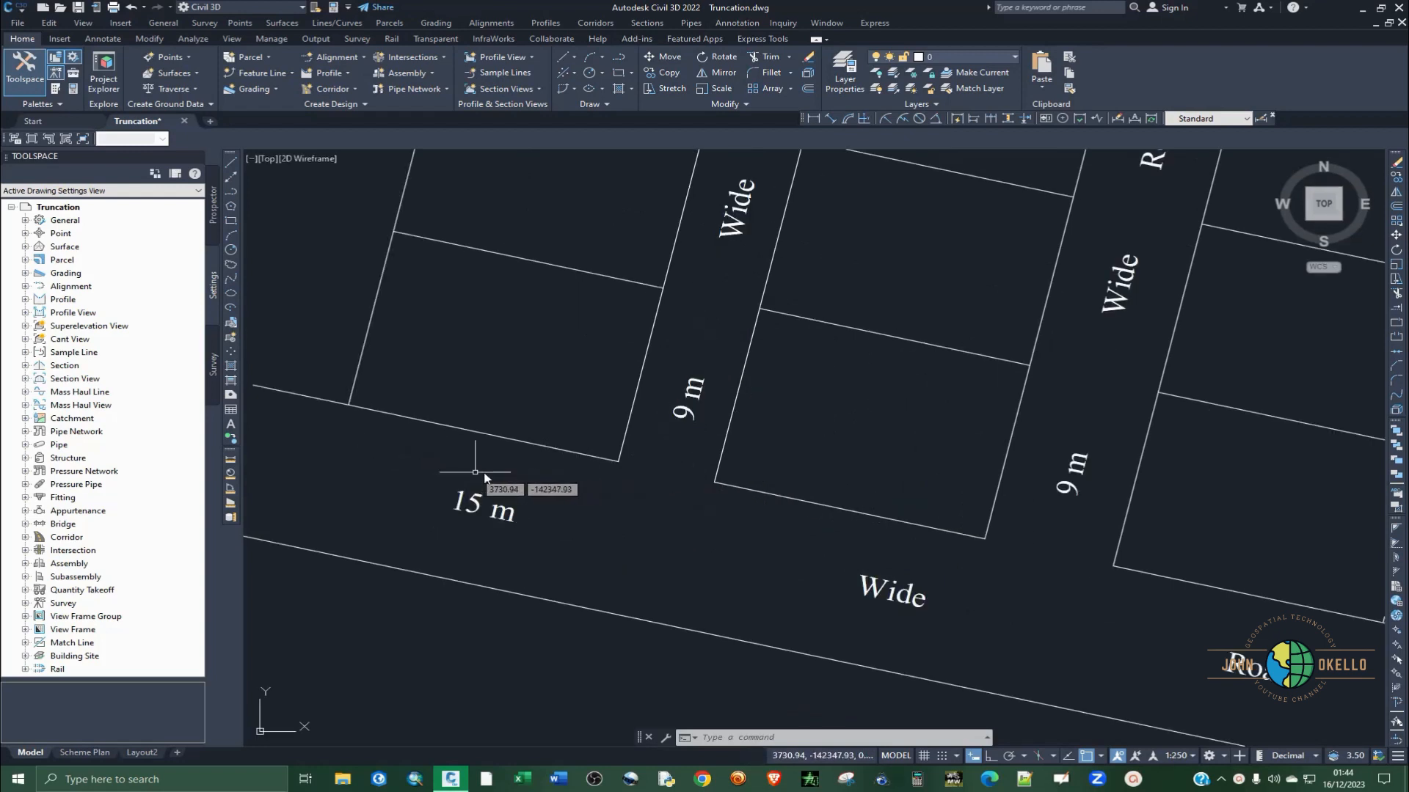
scroll(569, 465, "down", 1)
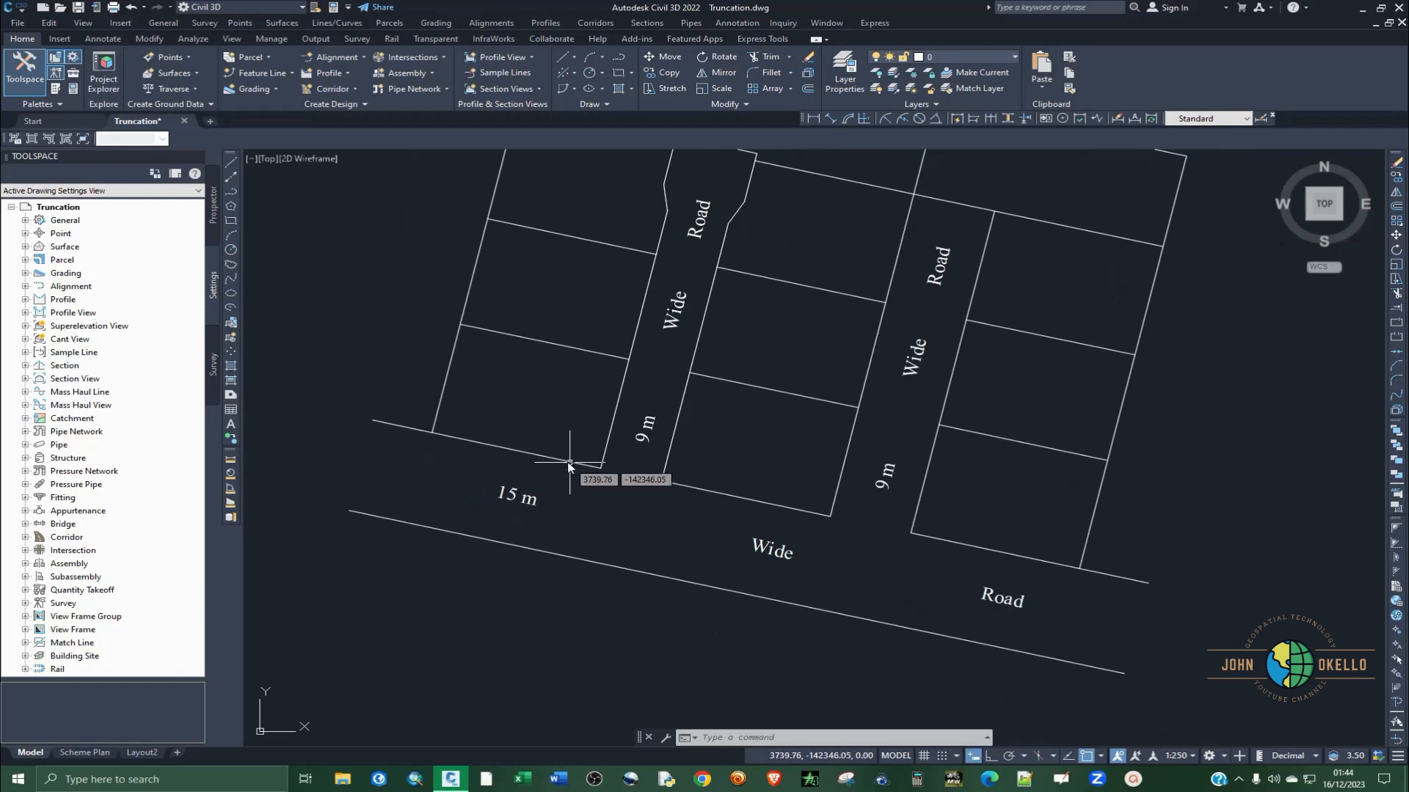
Draw a freehand diagonal line across the parcel corner on the west side of the first 9 m road's junction
left_click(570, 465)
left_click(230, 163)
scroll(544, 474, "up", 2)
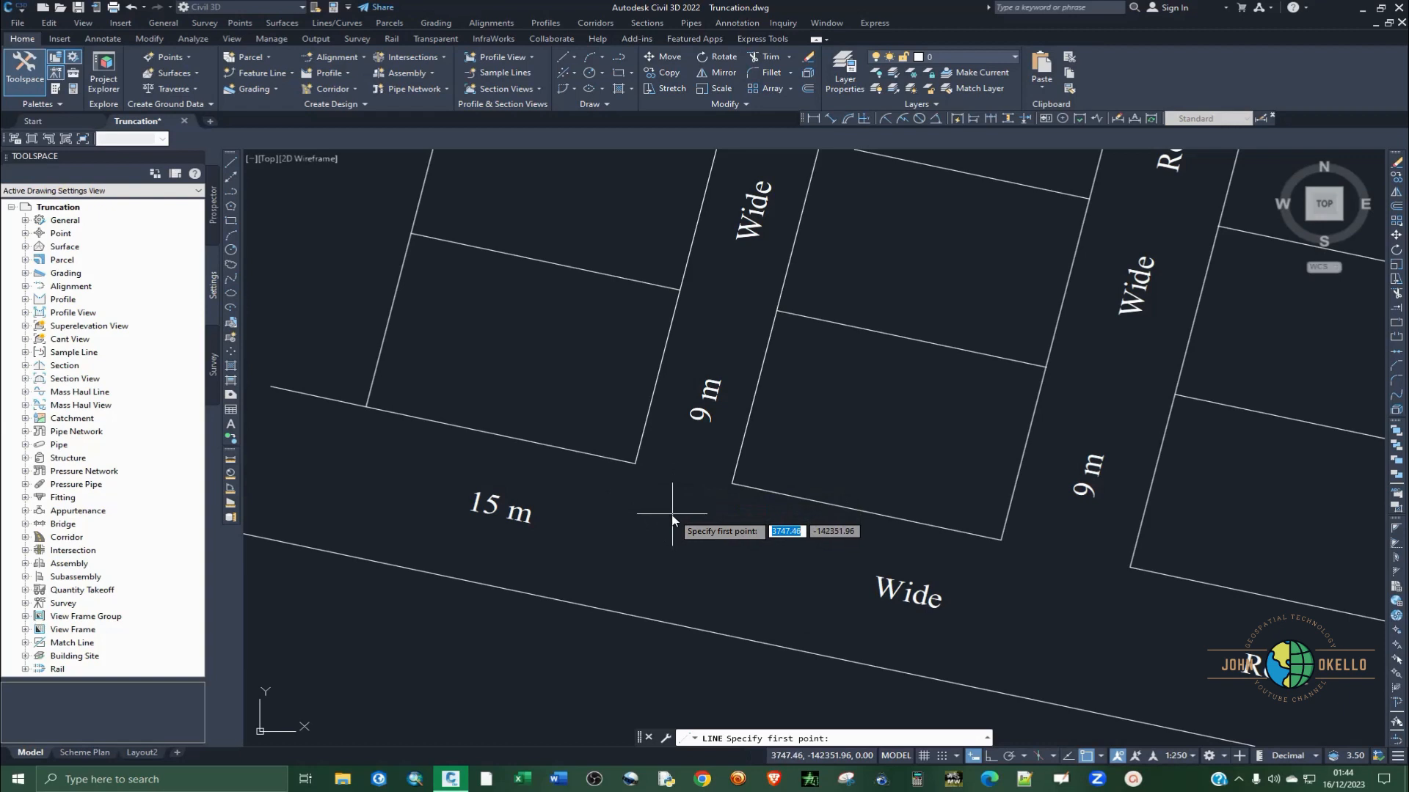
scroll(561, 464, "up", 2)
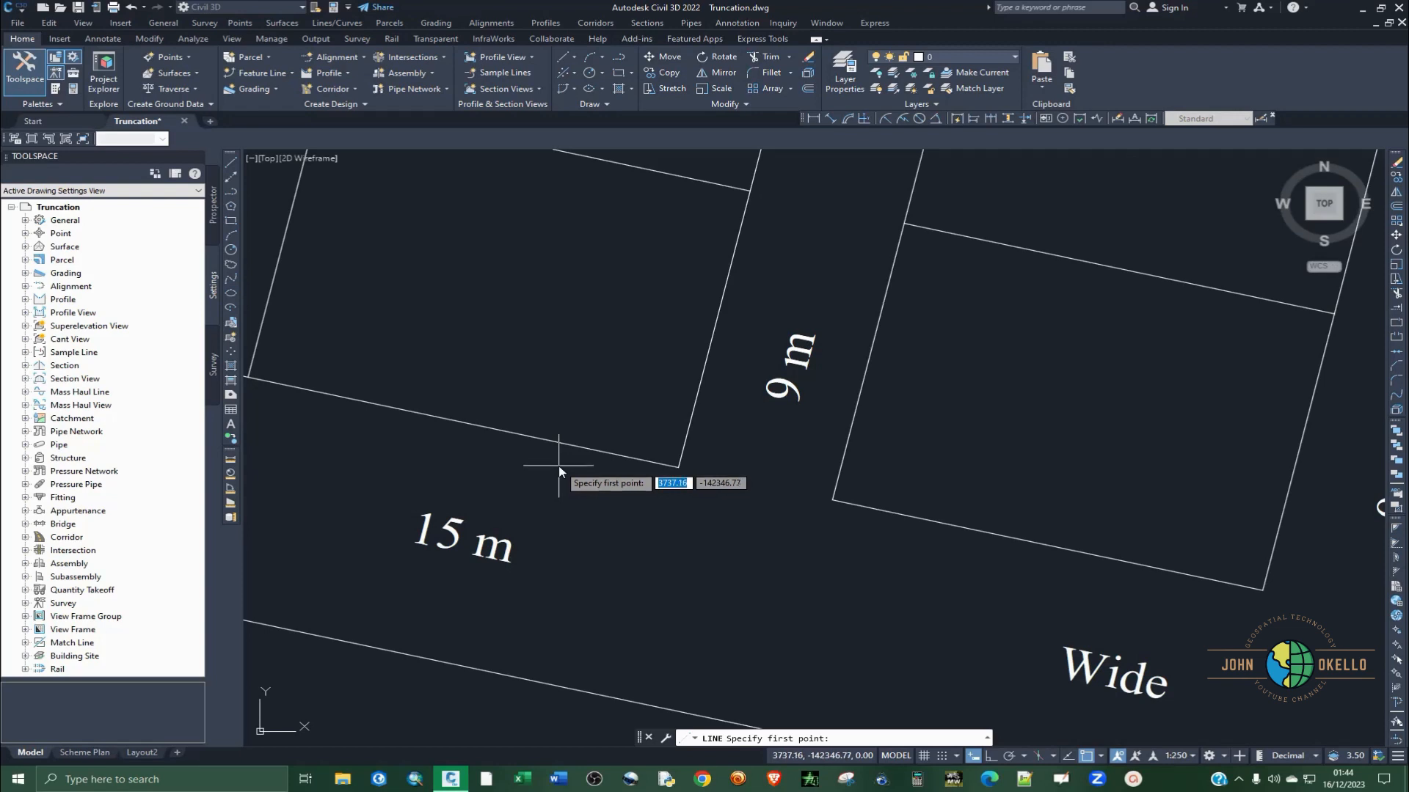
left_click(557, 466)
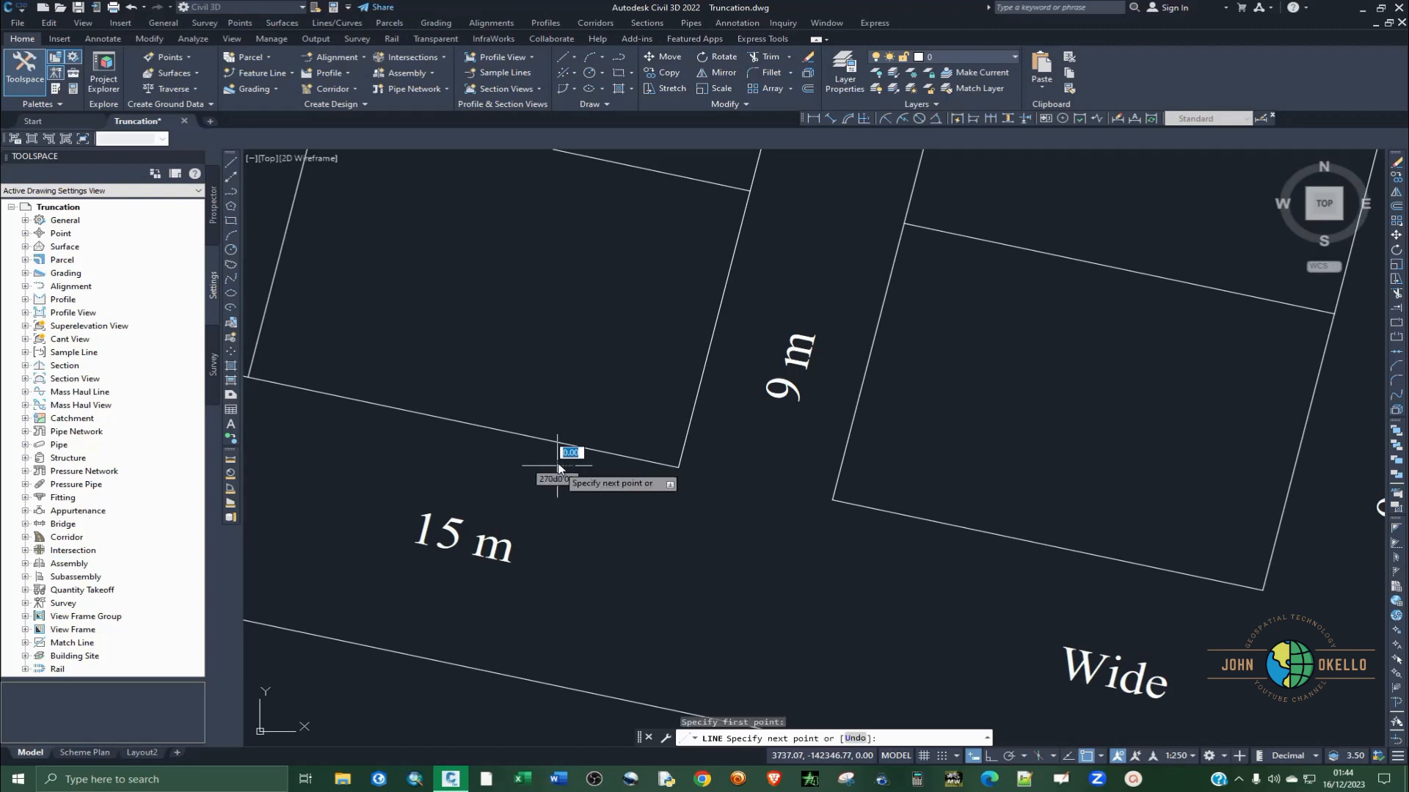
left_click(730, 354)
key("Return")
Draw a second freehand diagonal line across the parcel corner on the east side of the same junction
key("Return")
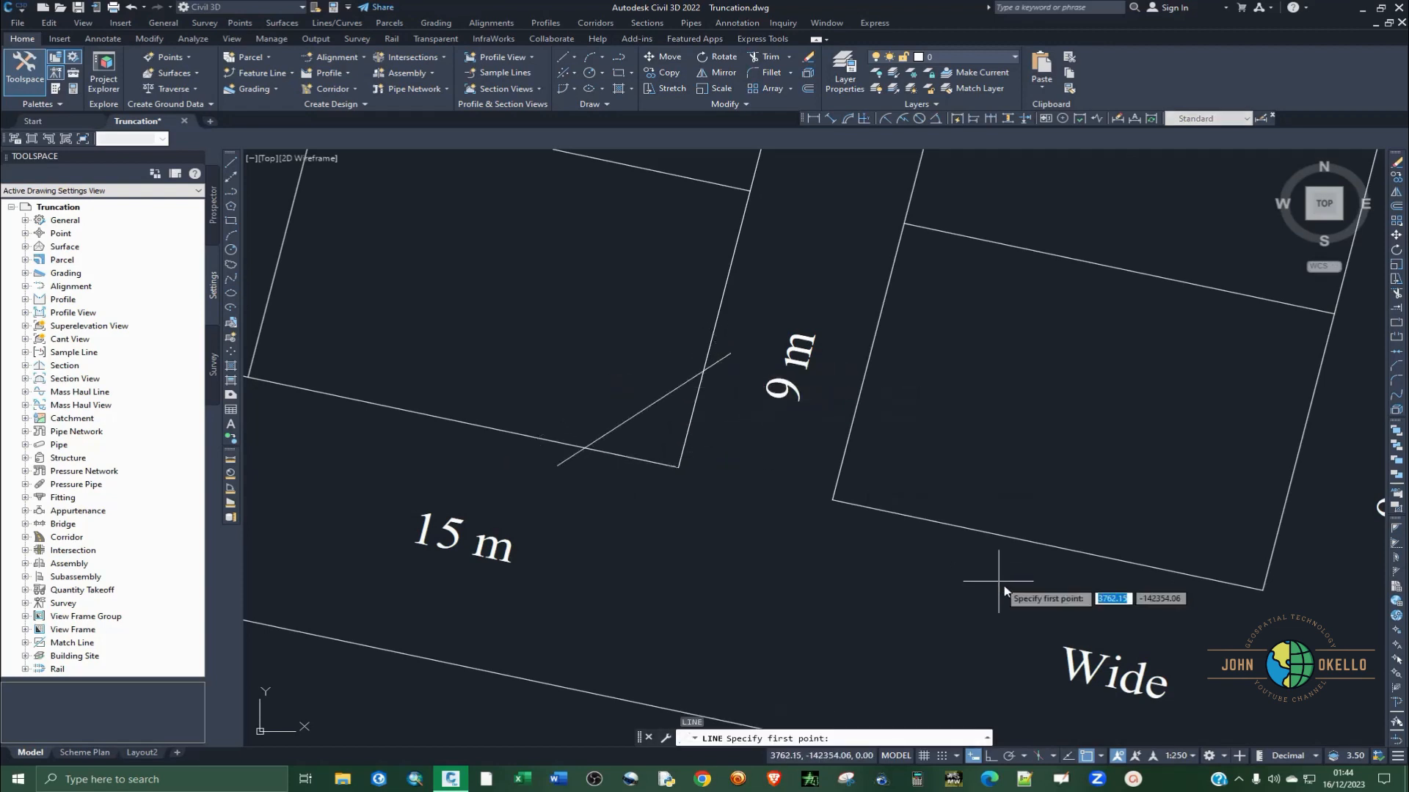
left_click(1101, 756)
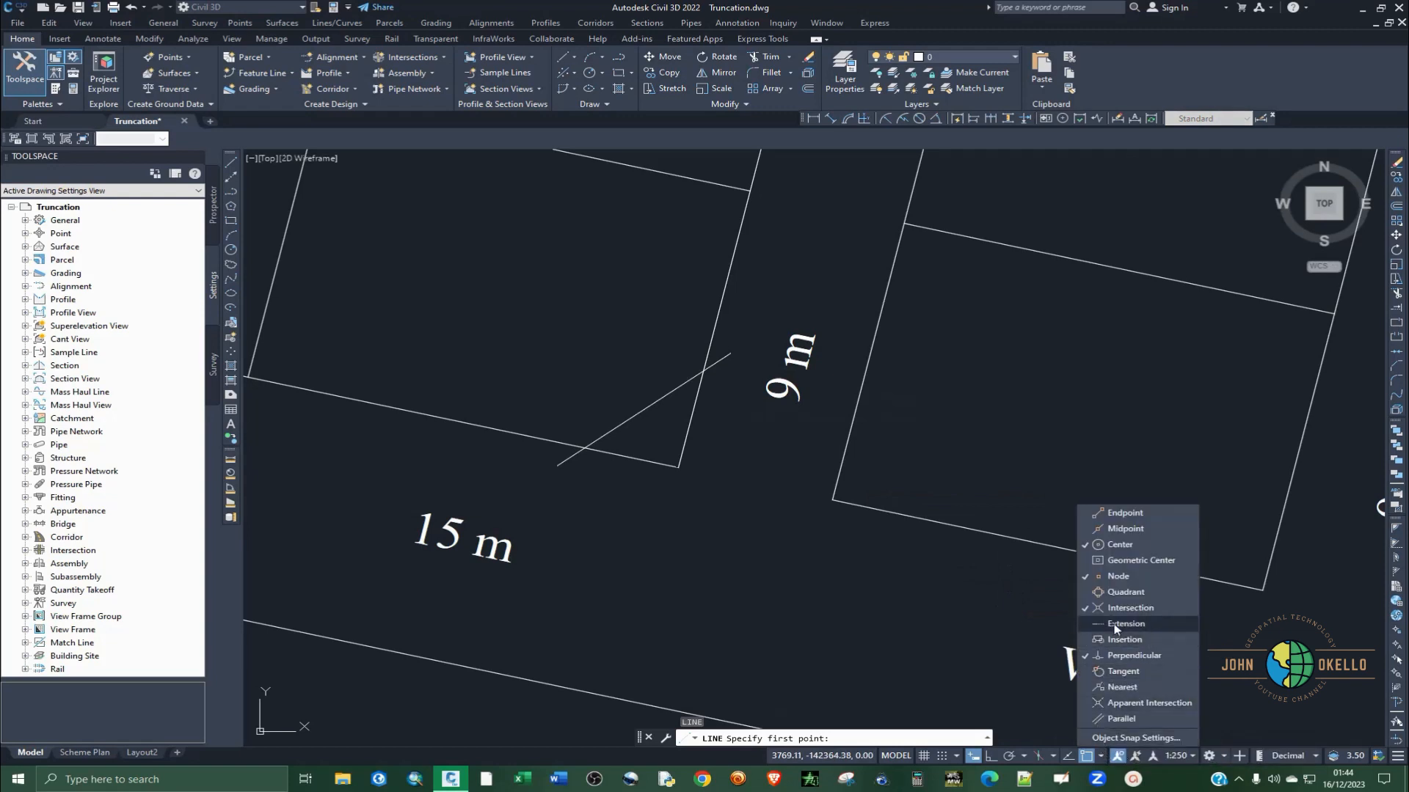
left_click(1101, 756)
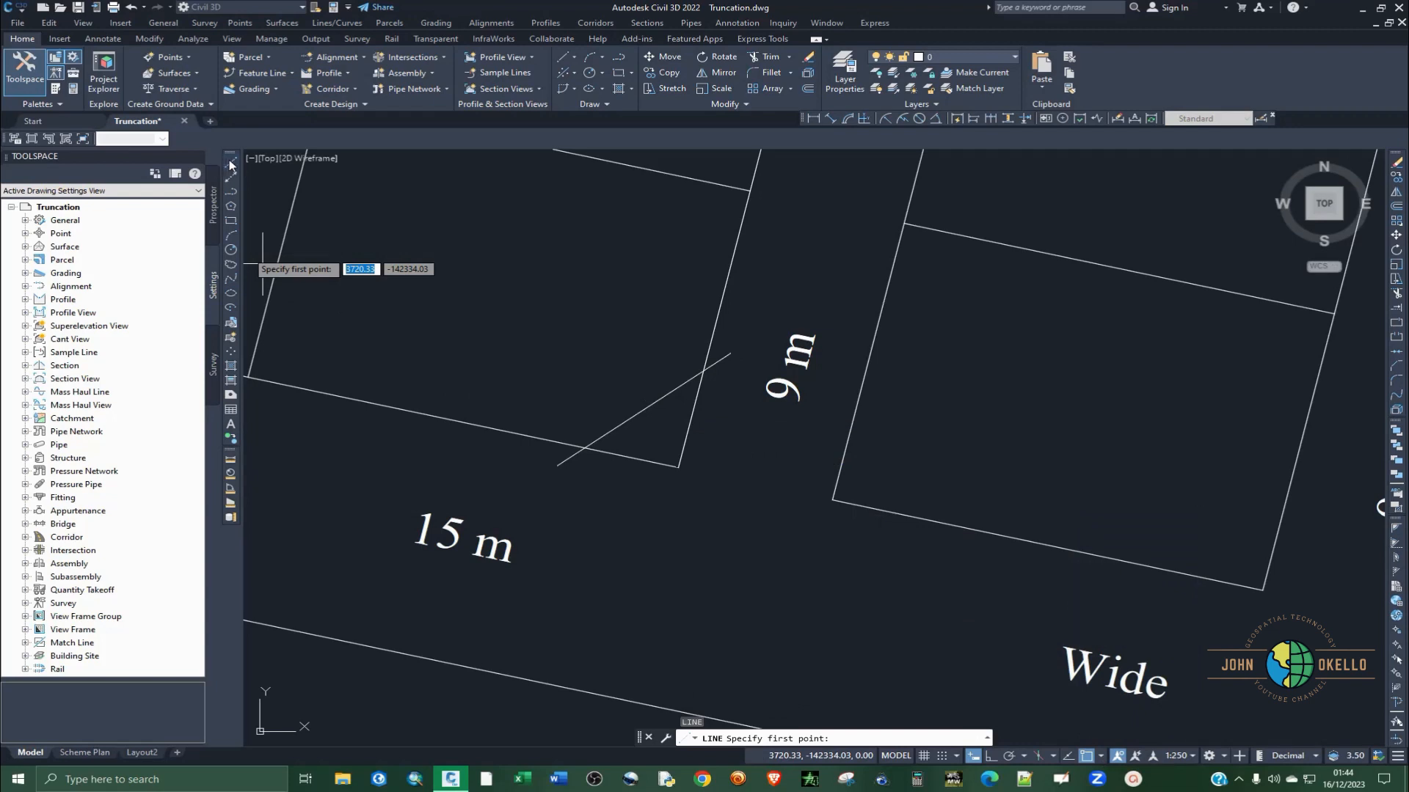
left_click(848, 373)
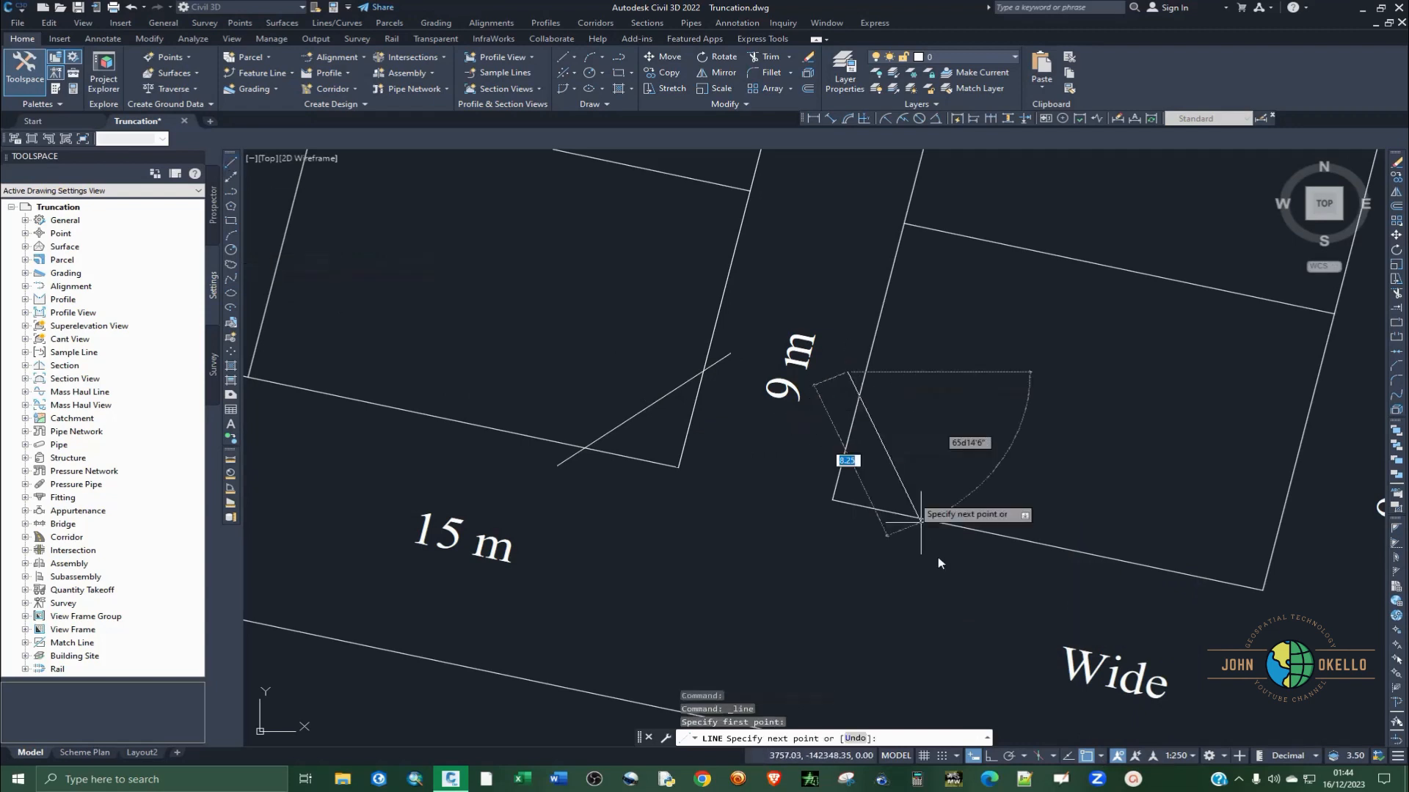
left_click(974, 571)
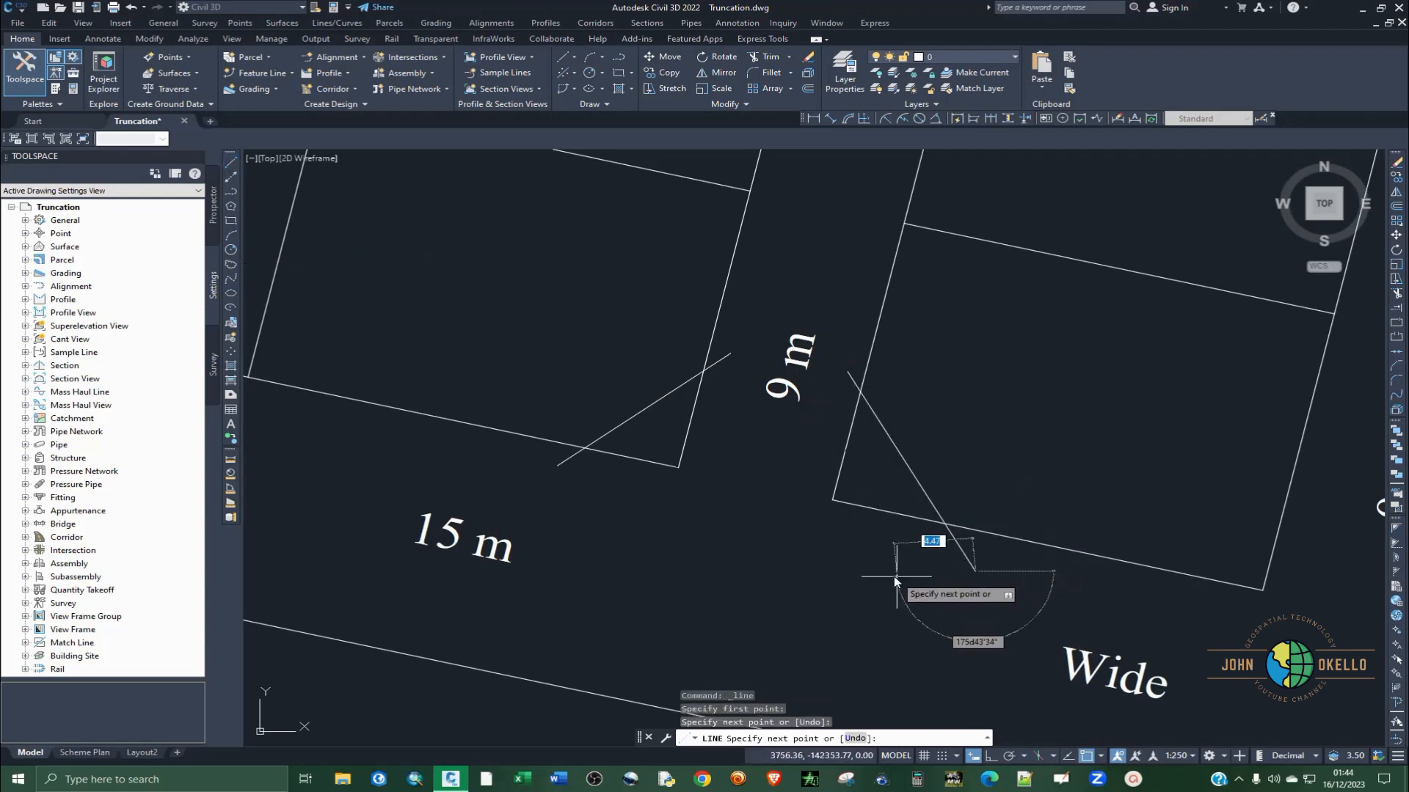
key("Return")
Delete both diagonal lines at the first 9 m road's junction
scroll(607, 400, "down", 4)
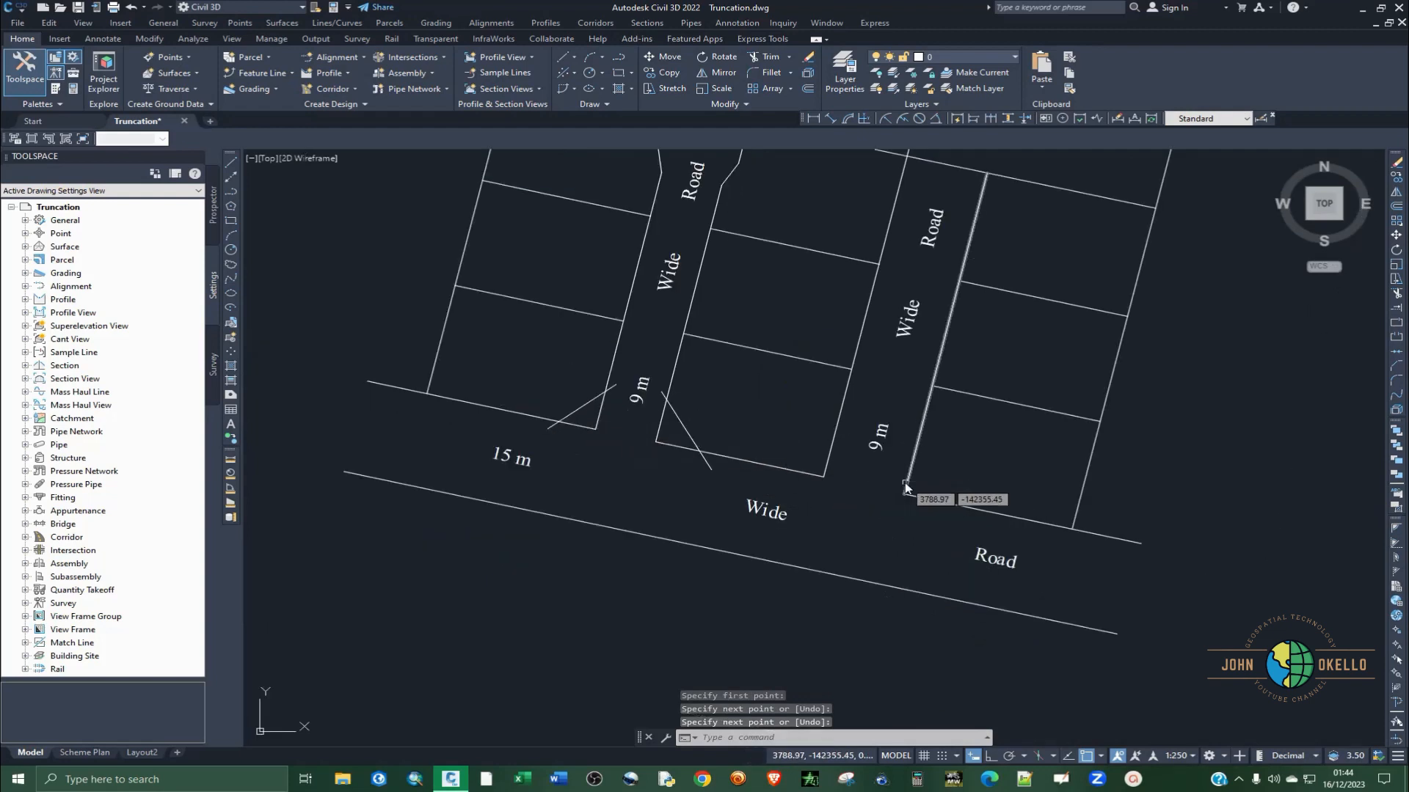
scroll(906, 488, "up", 2)
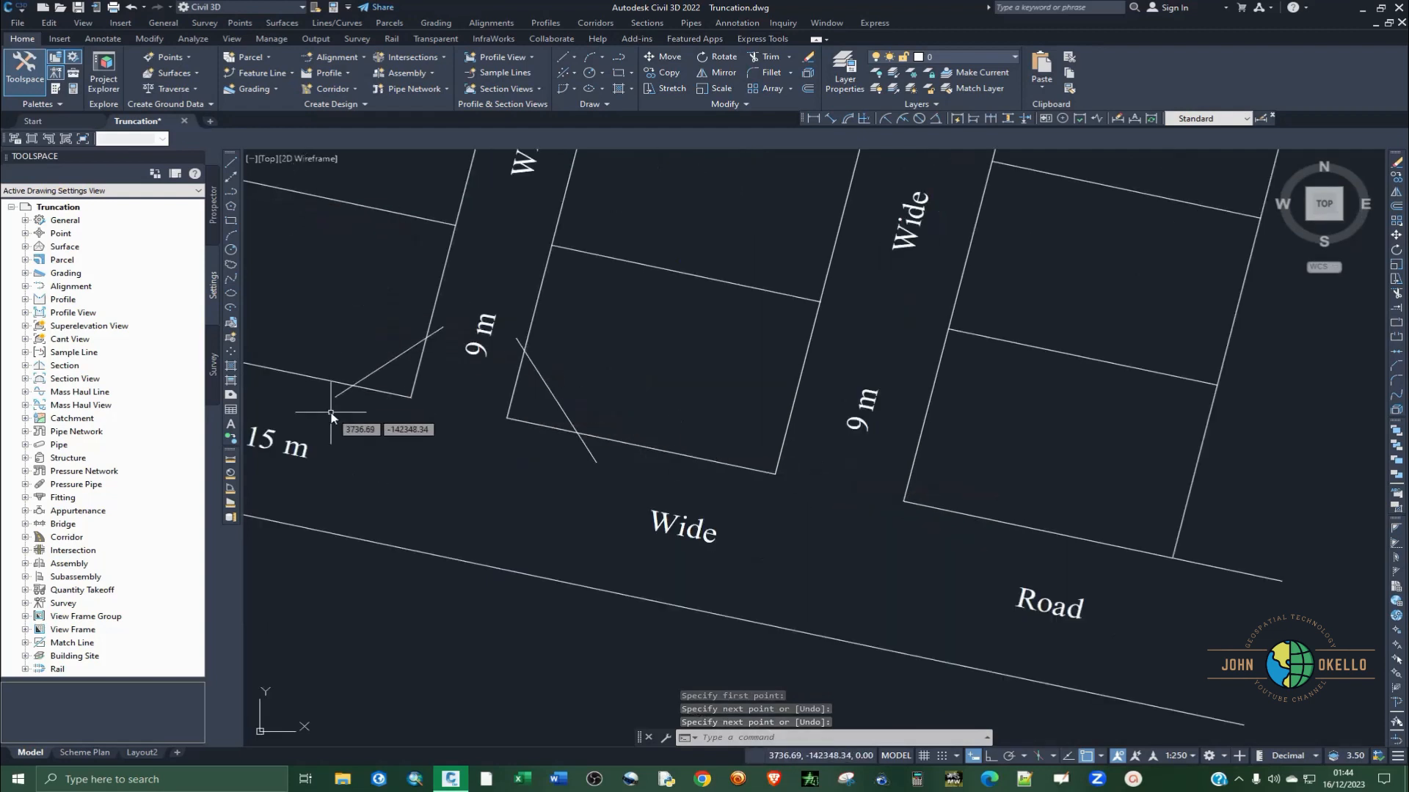
scroll(345, 407, "down", 3)
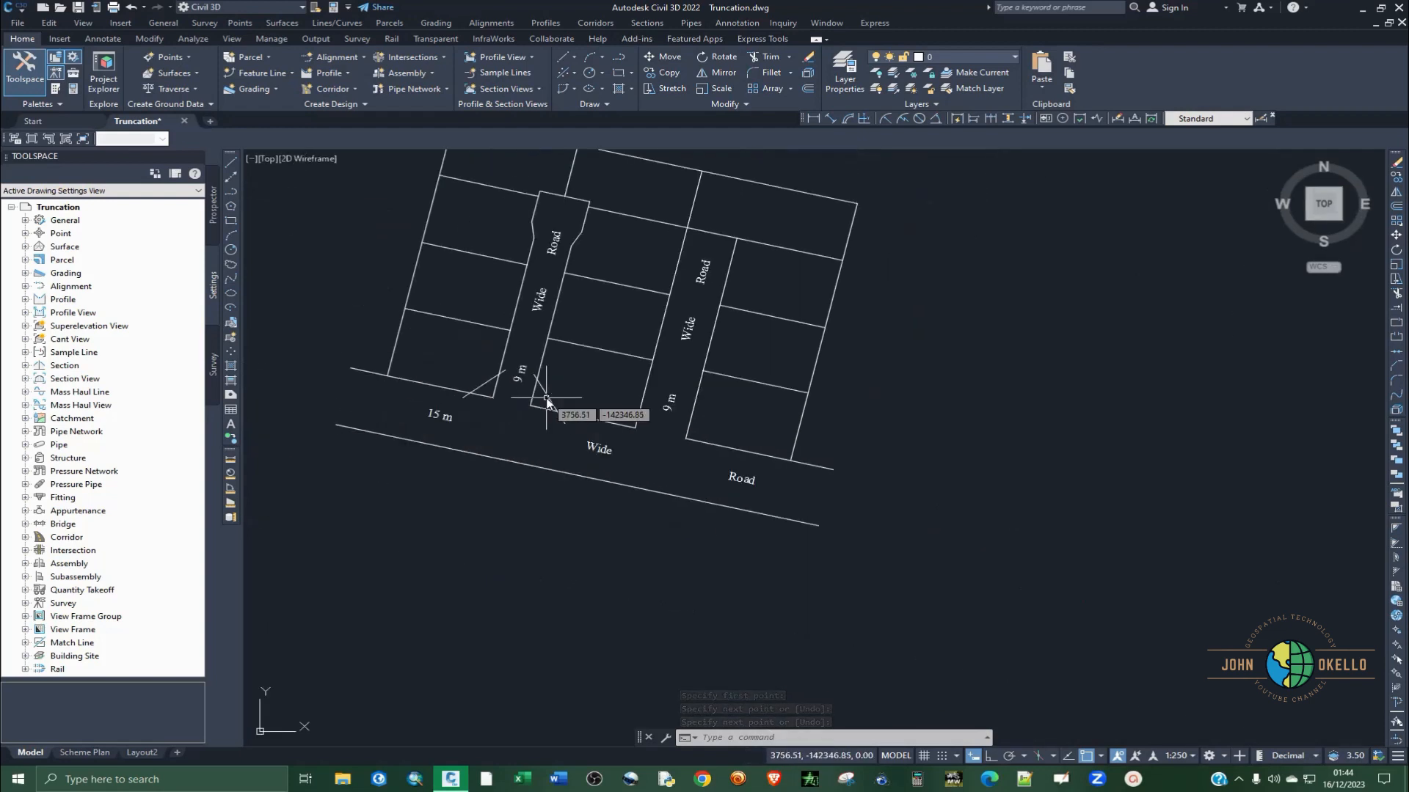
key("Escape")
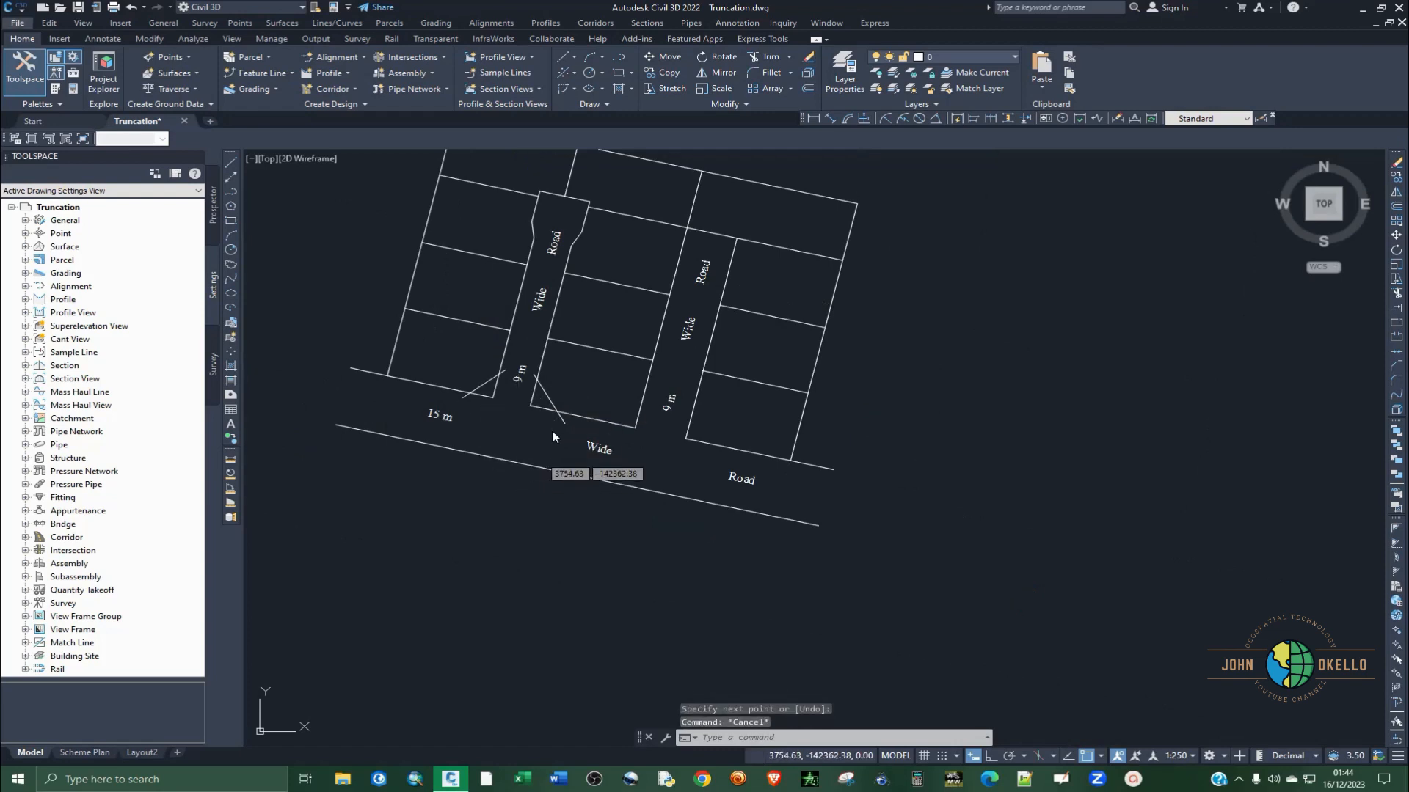
left_click(559, 426)
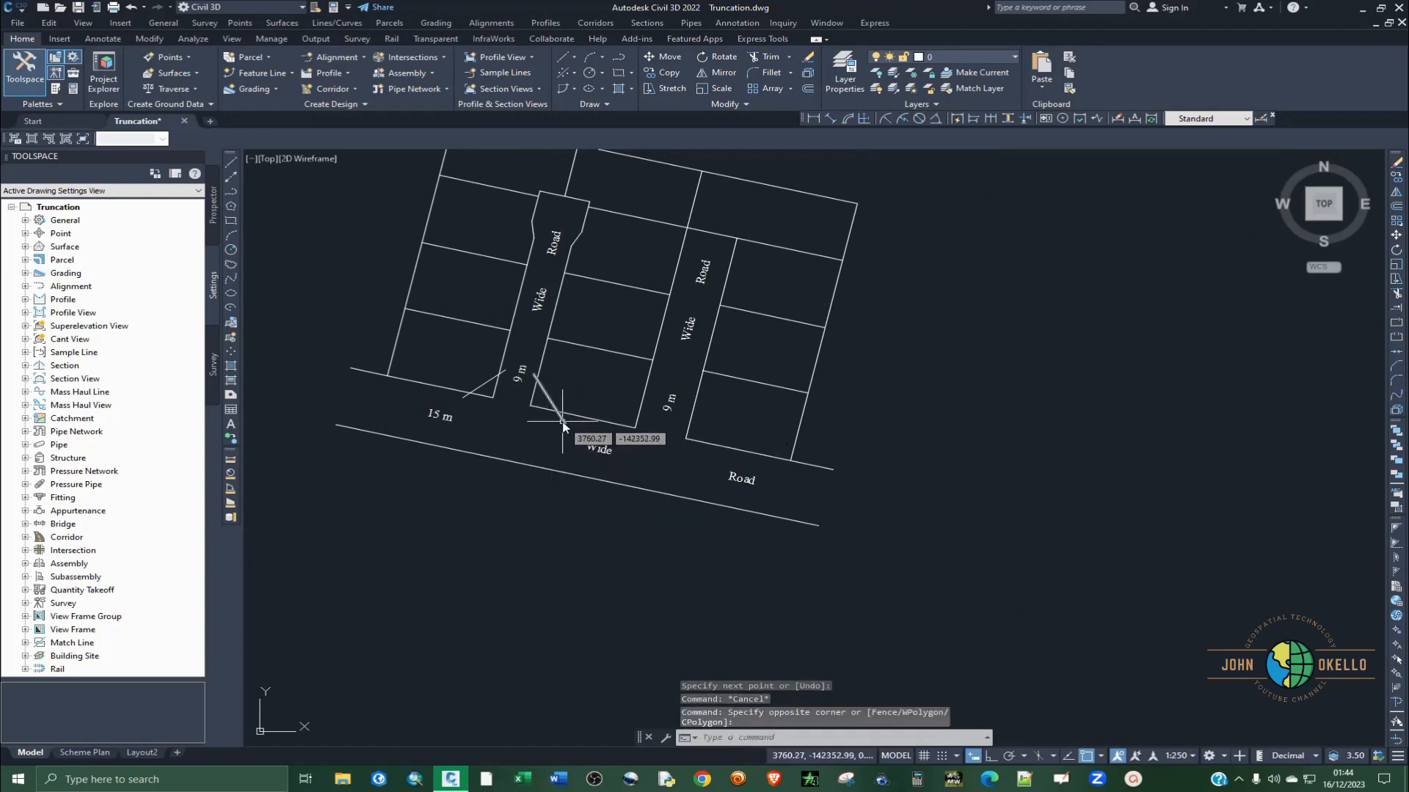
left_click(475, 367)
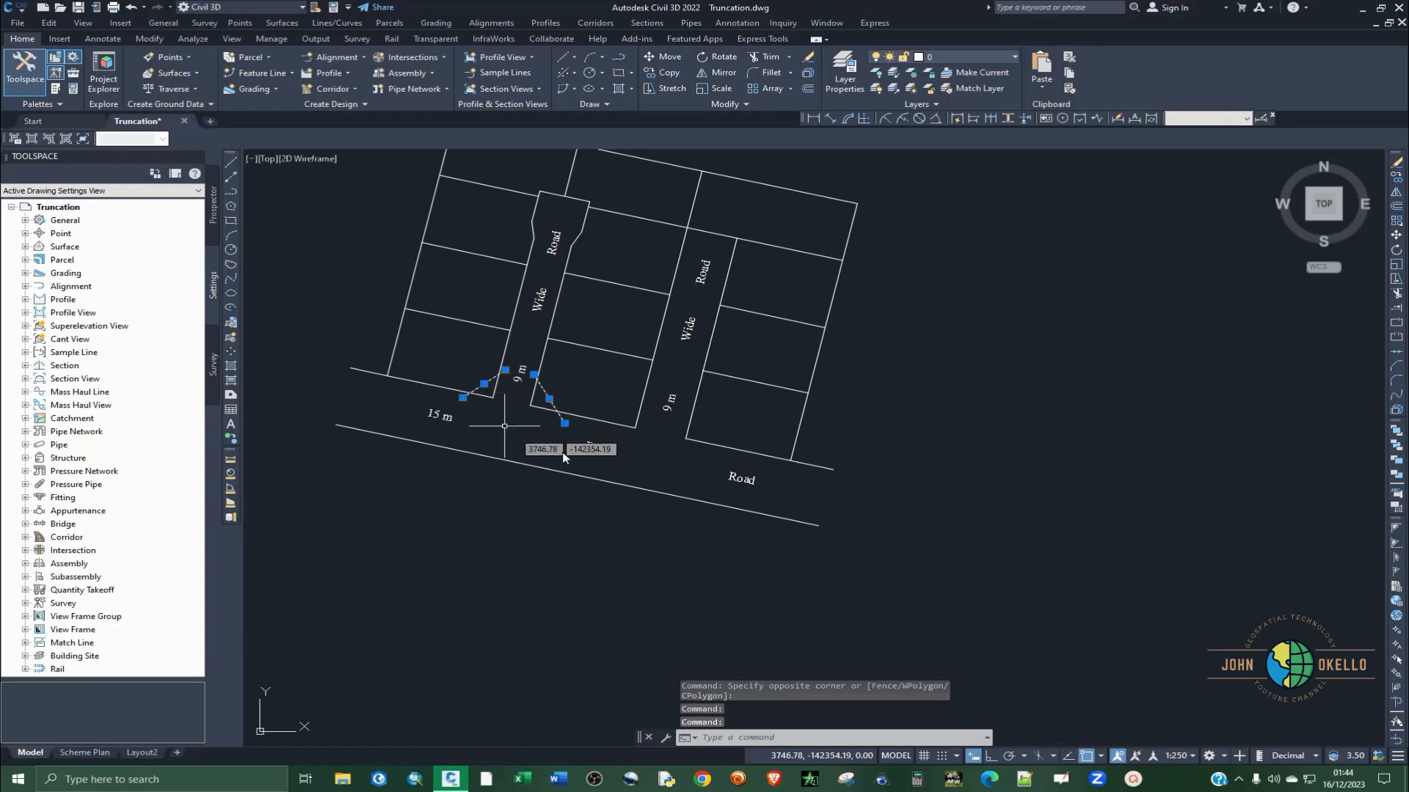
key("Delete")
scroll(537, 385, "up", 4)
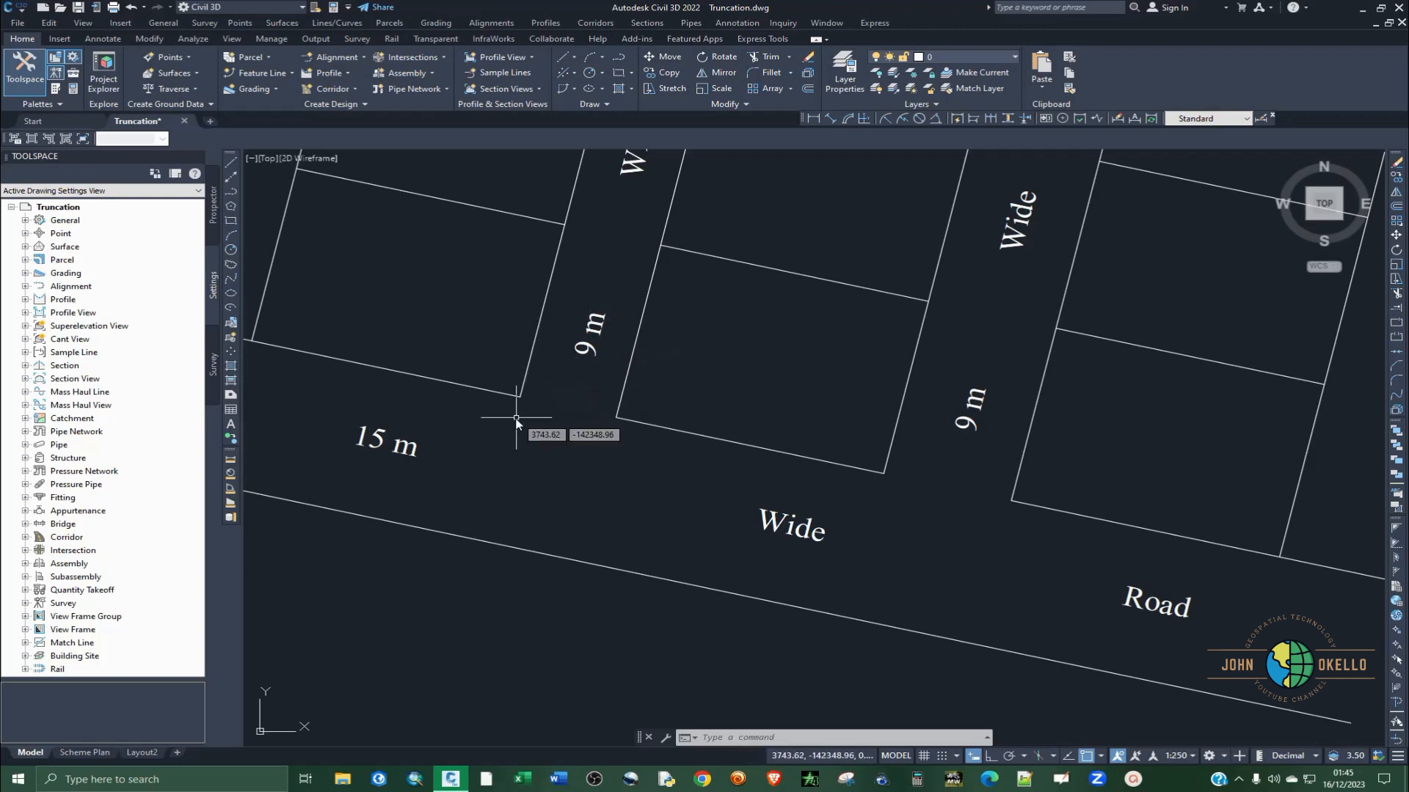
scroll(513, 470, "down", 2)
scroll(522, 424, "up", 2)
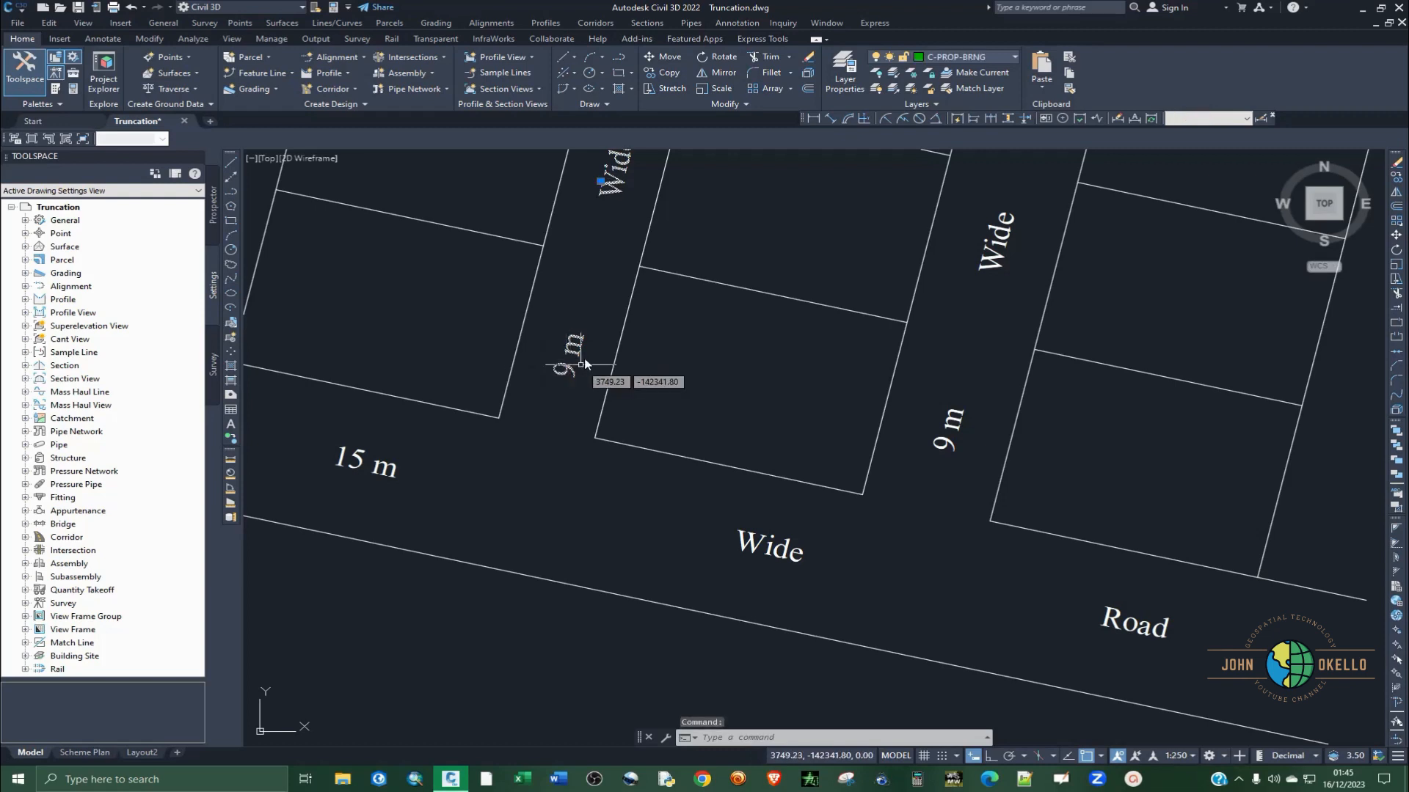
left_click(564, 367)
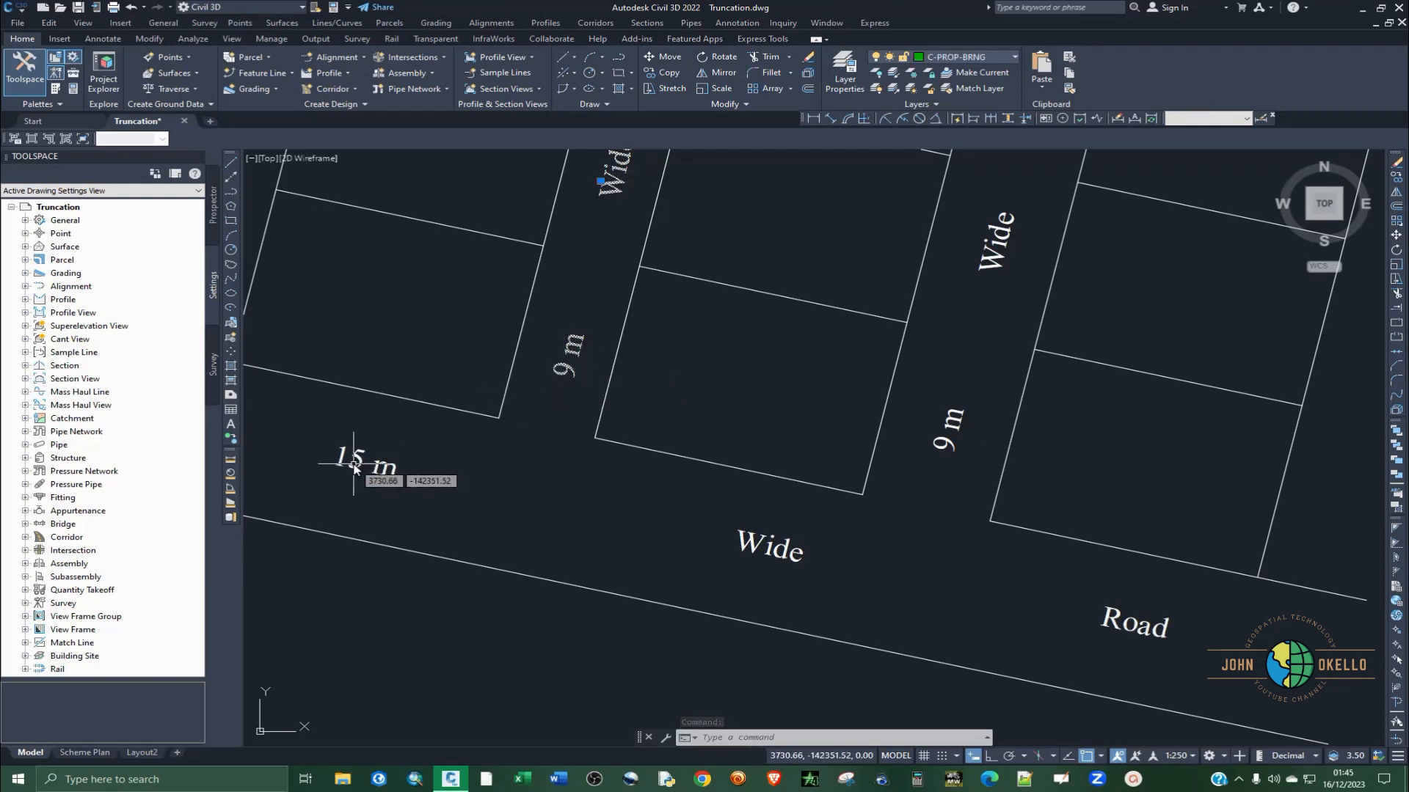
key("Escape")
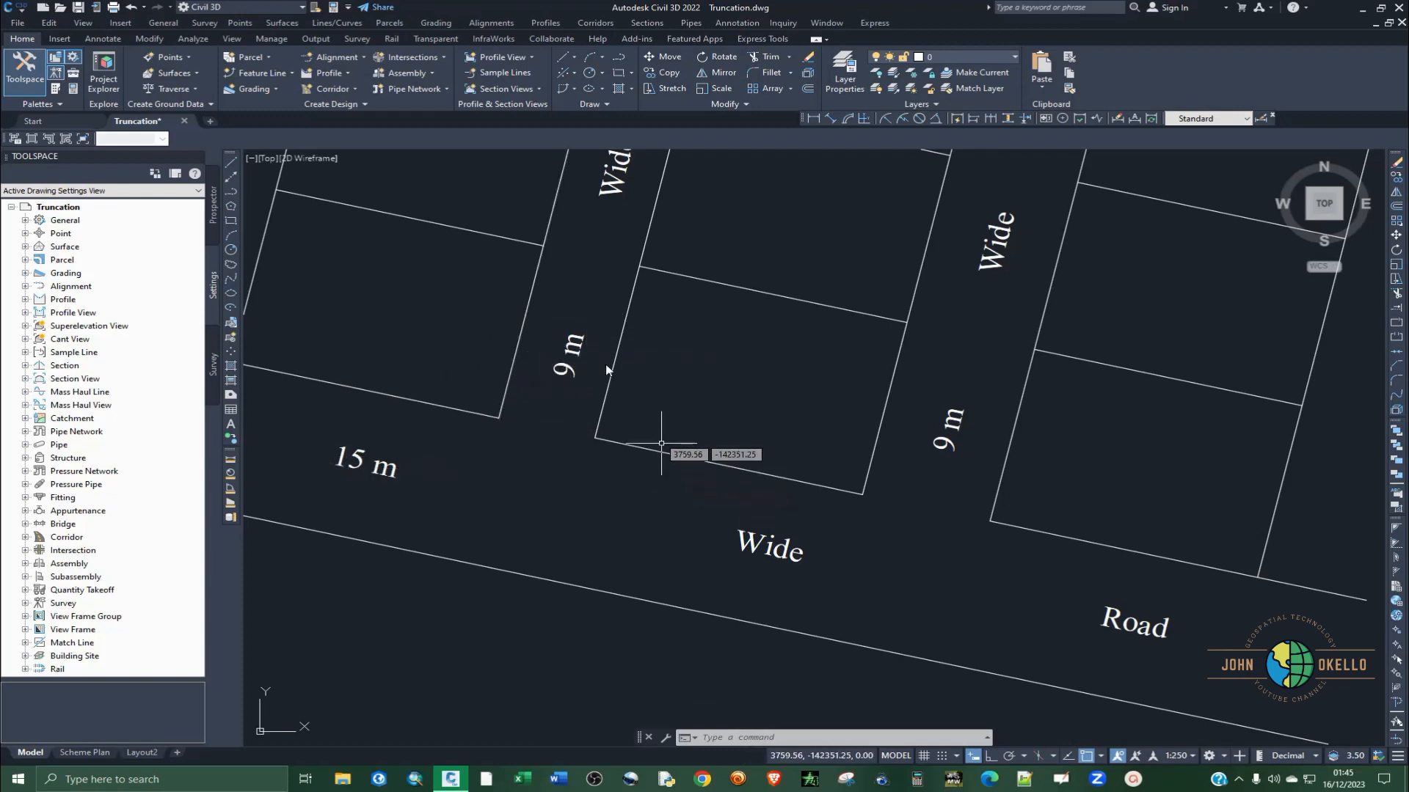
Measure the distance between the two facing parcel corners at the mouth of the eastern 9 m road
scroll(474, 422, "down", 4)
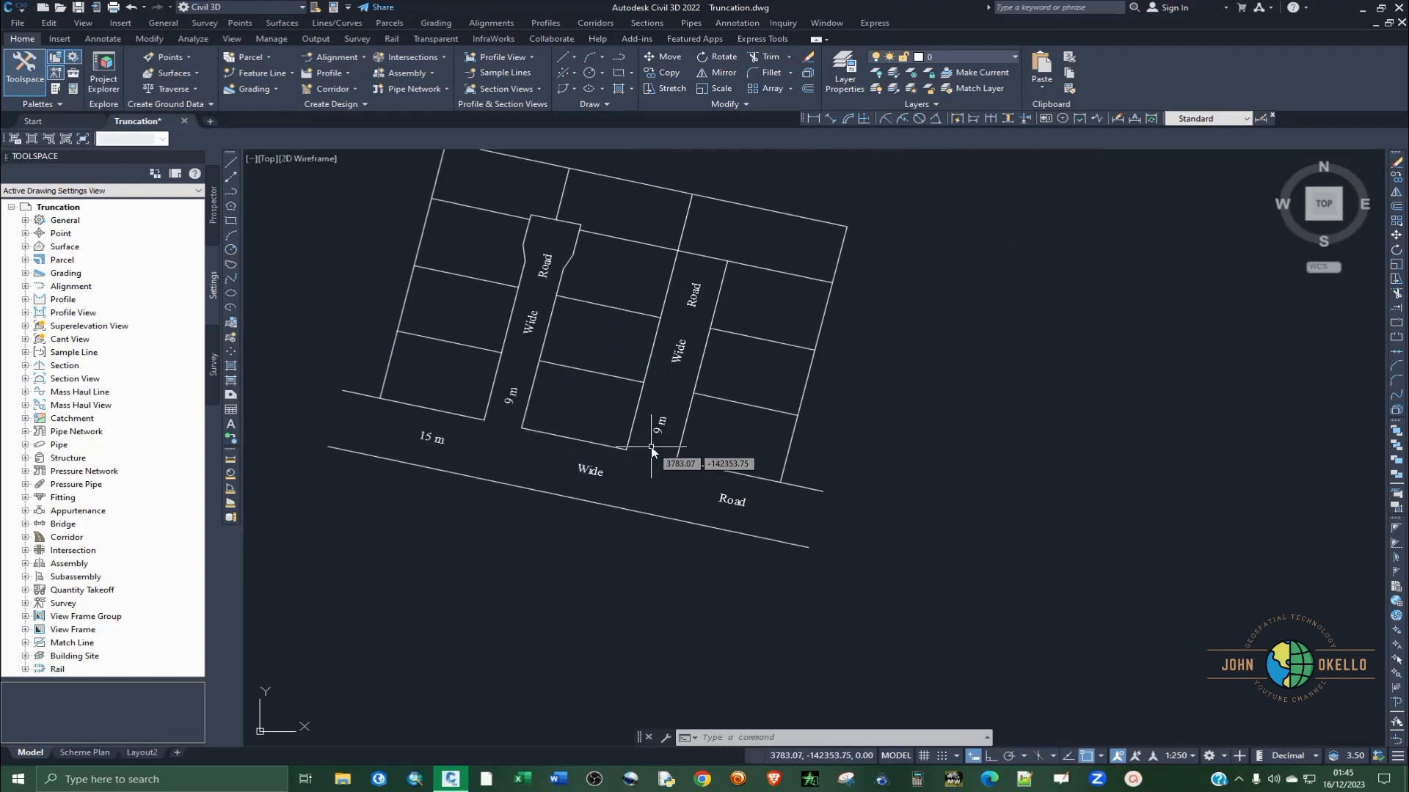
scroll(652, 444, "up", 5)
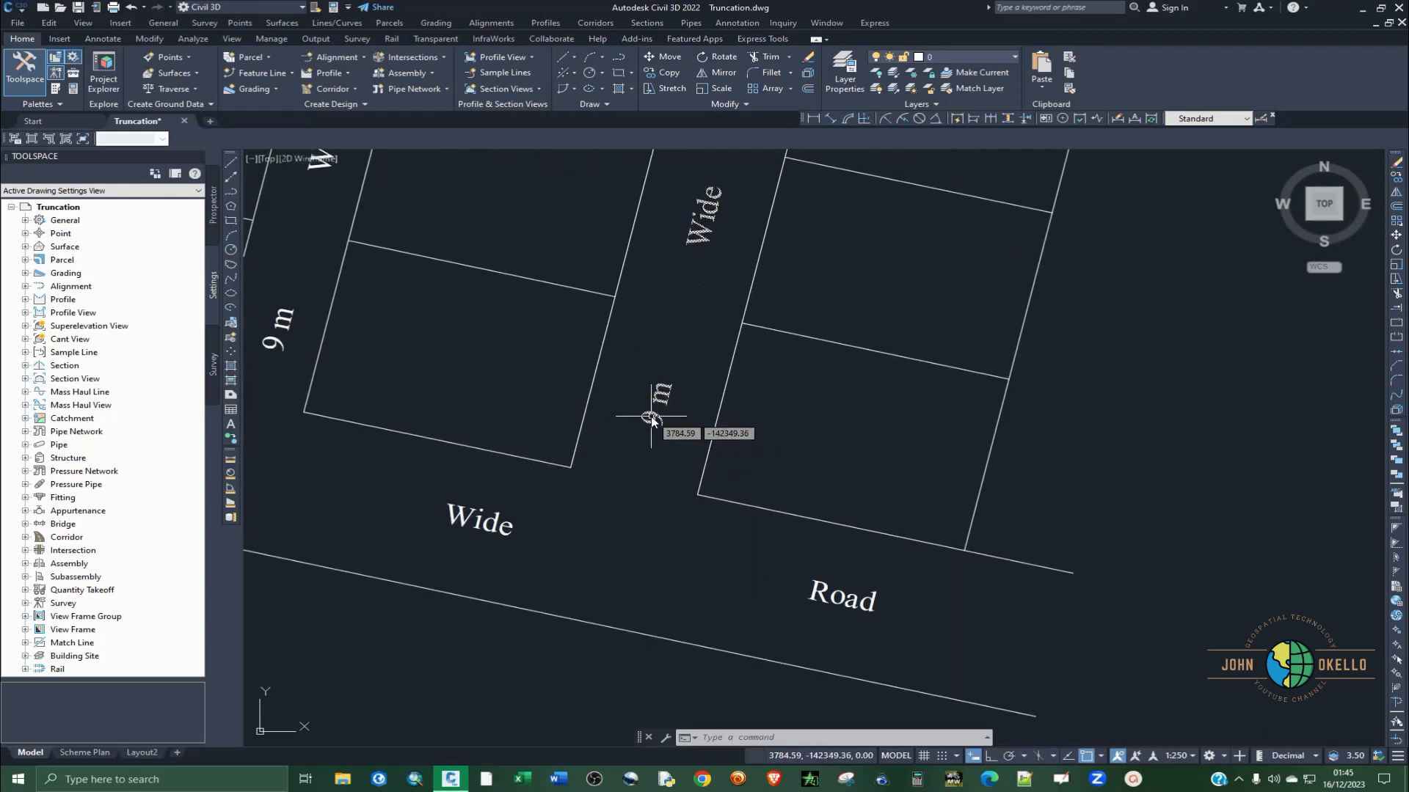
left_click(572, 466)
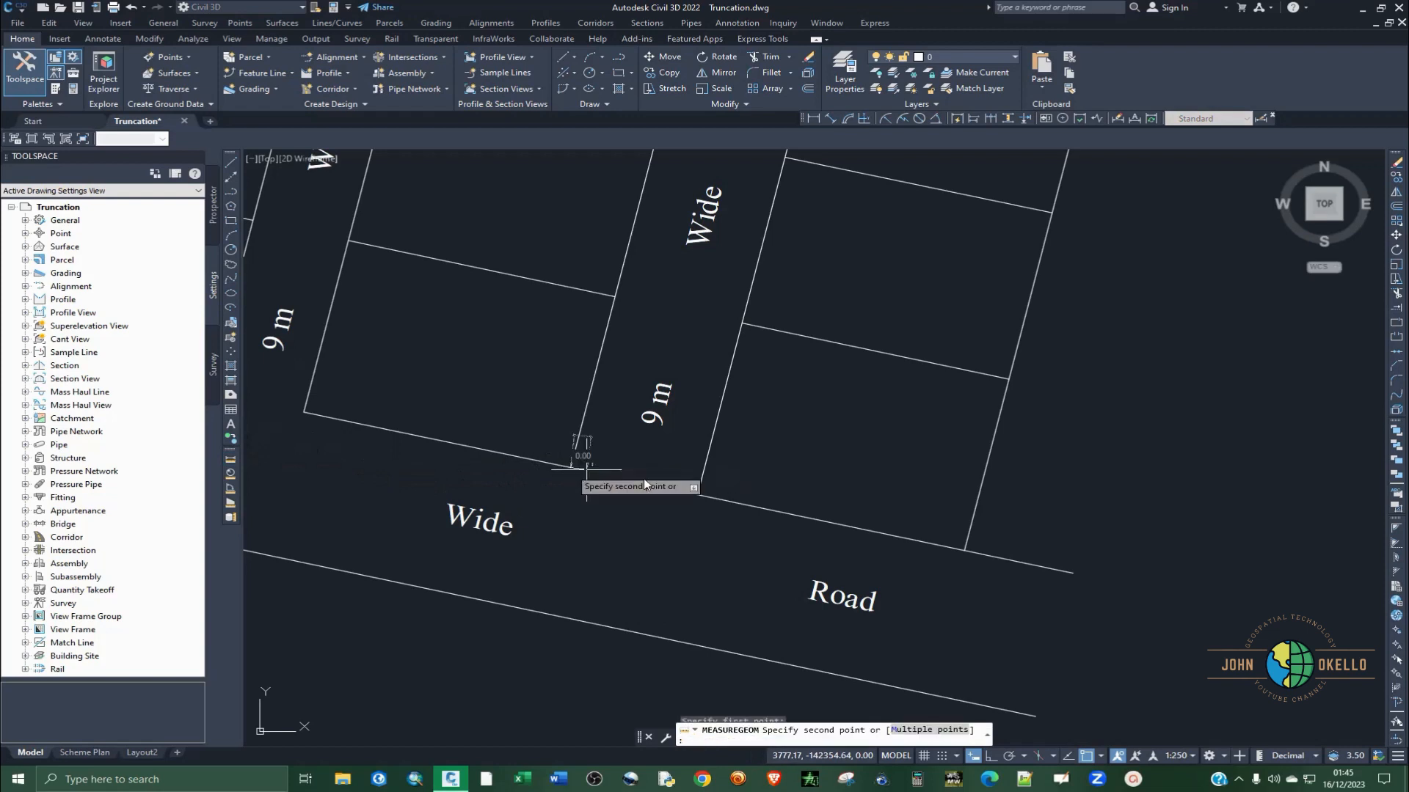
left_click(698, 496)
key("Escape")
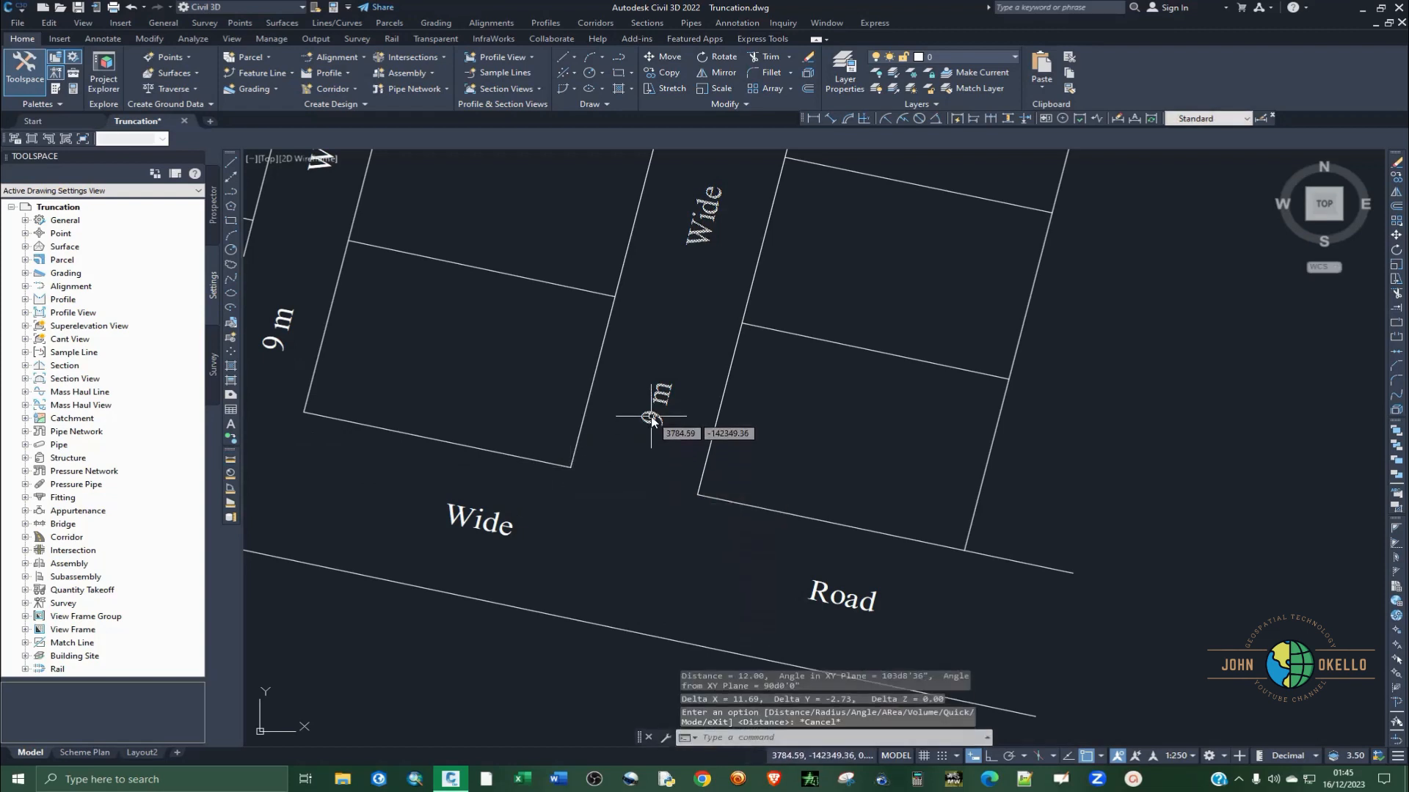
Change the width in the eastern side road's label to 12 m and save the drawing
double_click(651, 420)
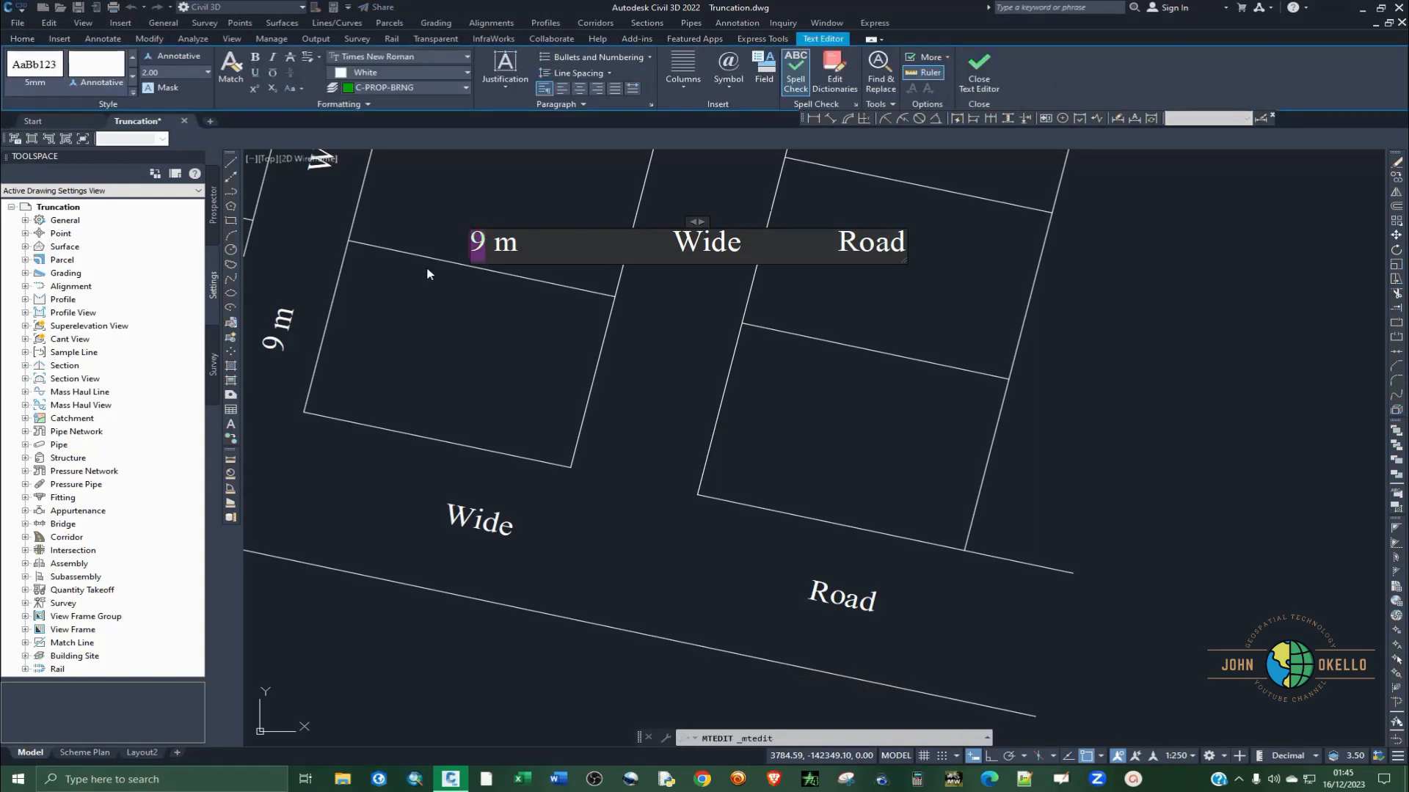
type("12")
left_click(640, 458)
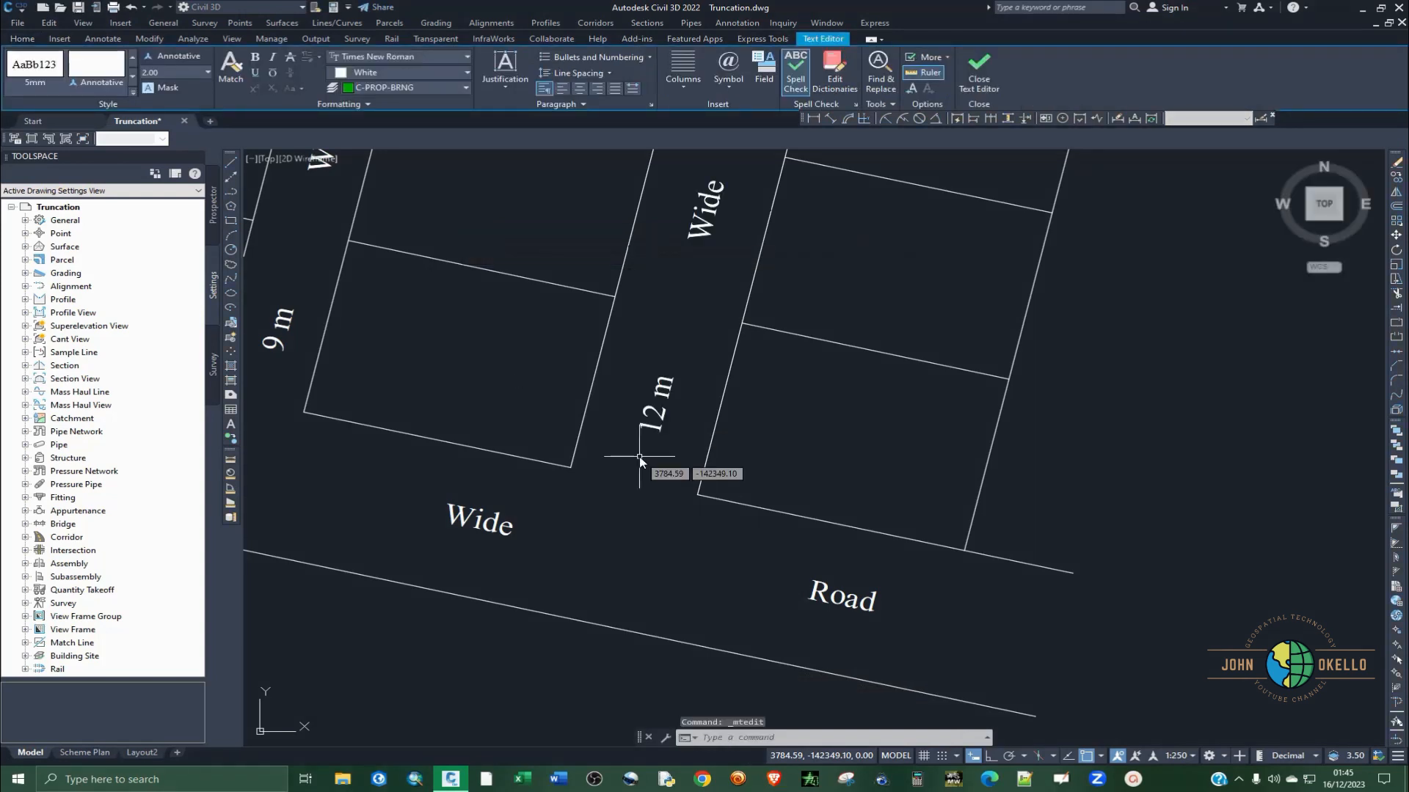
key("ctrl+s")
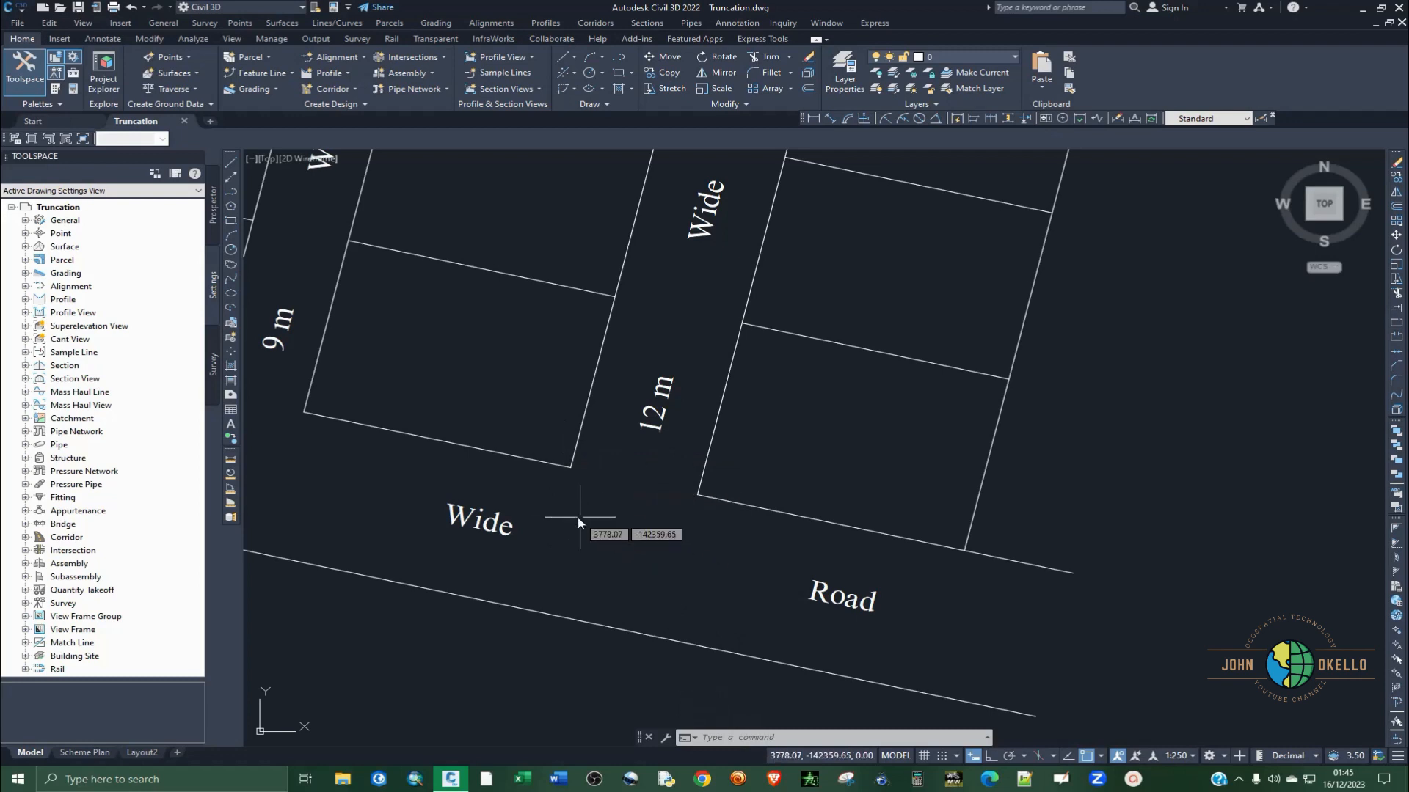
scroll(661, 424, "down", 2)
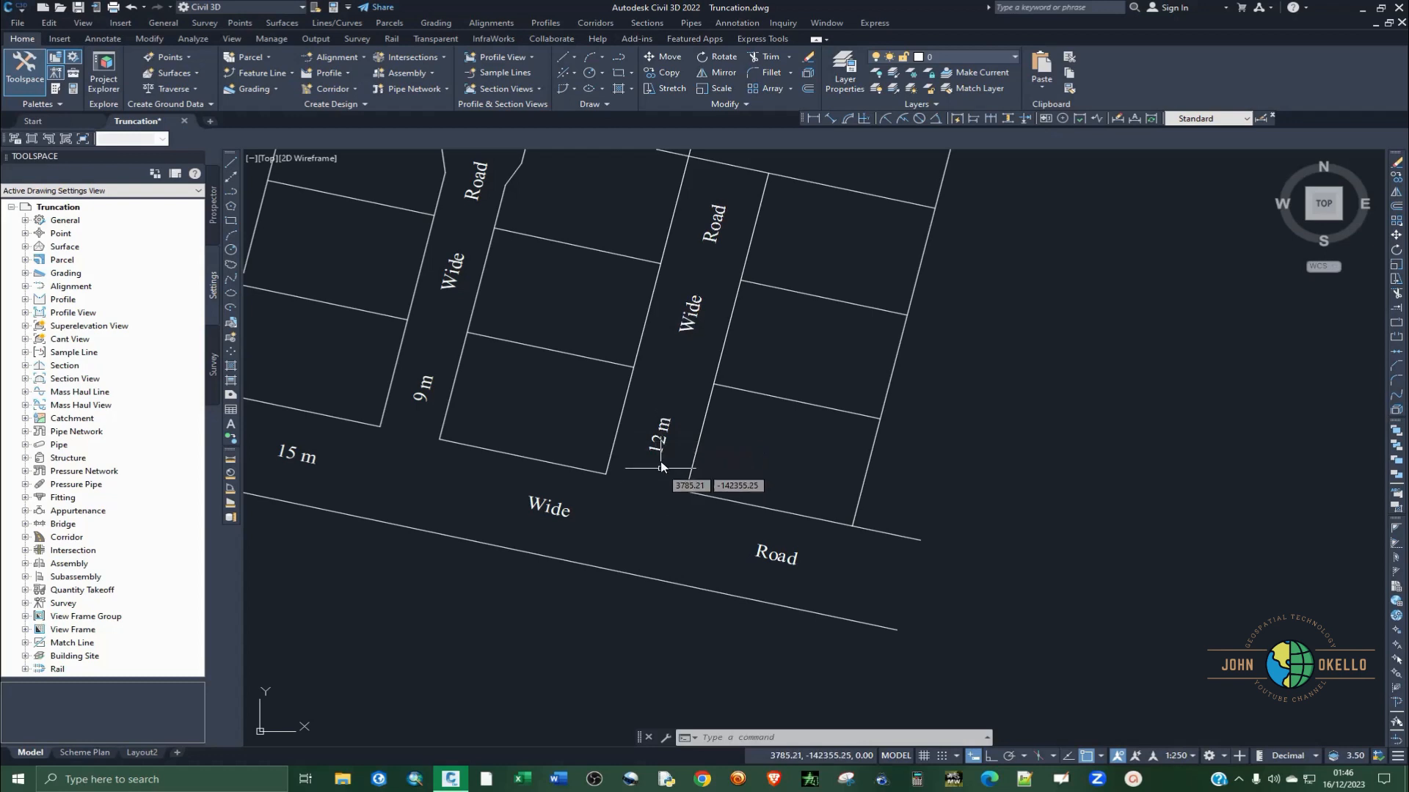
left_click(657, 441)
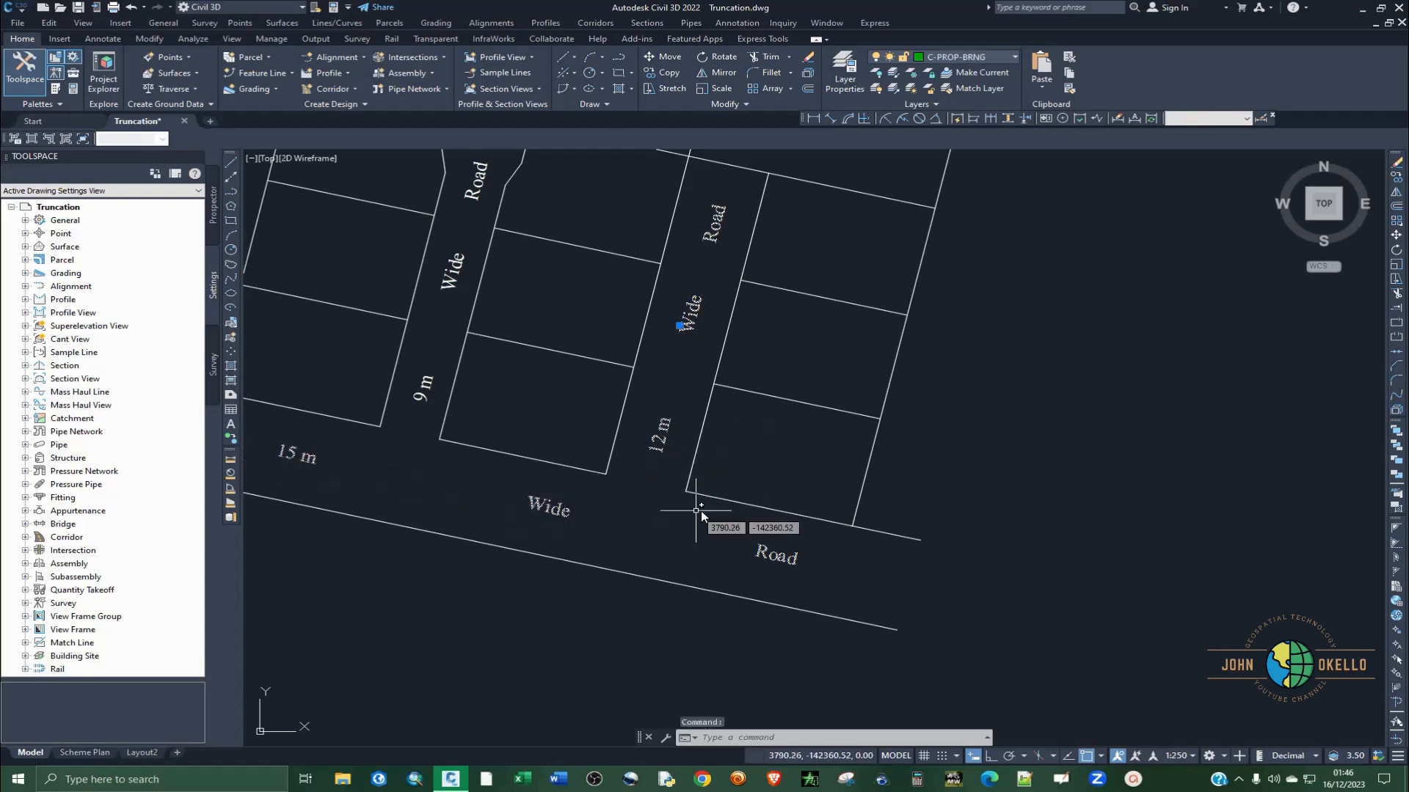
key("ctrl+s")
key("Escape")
scroll(652, 431, "up", 3)
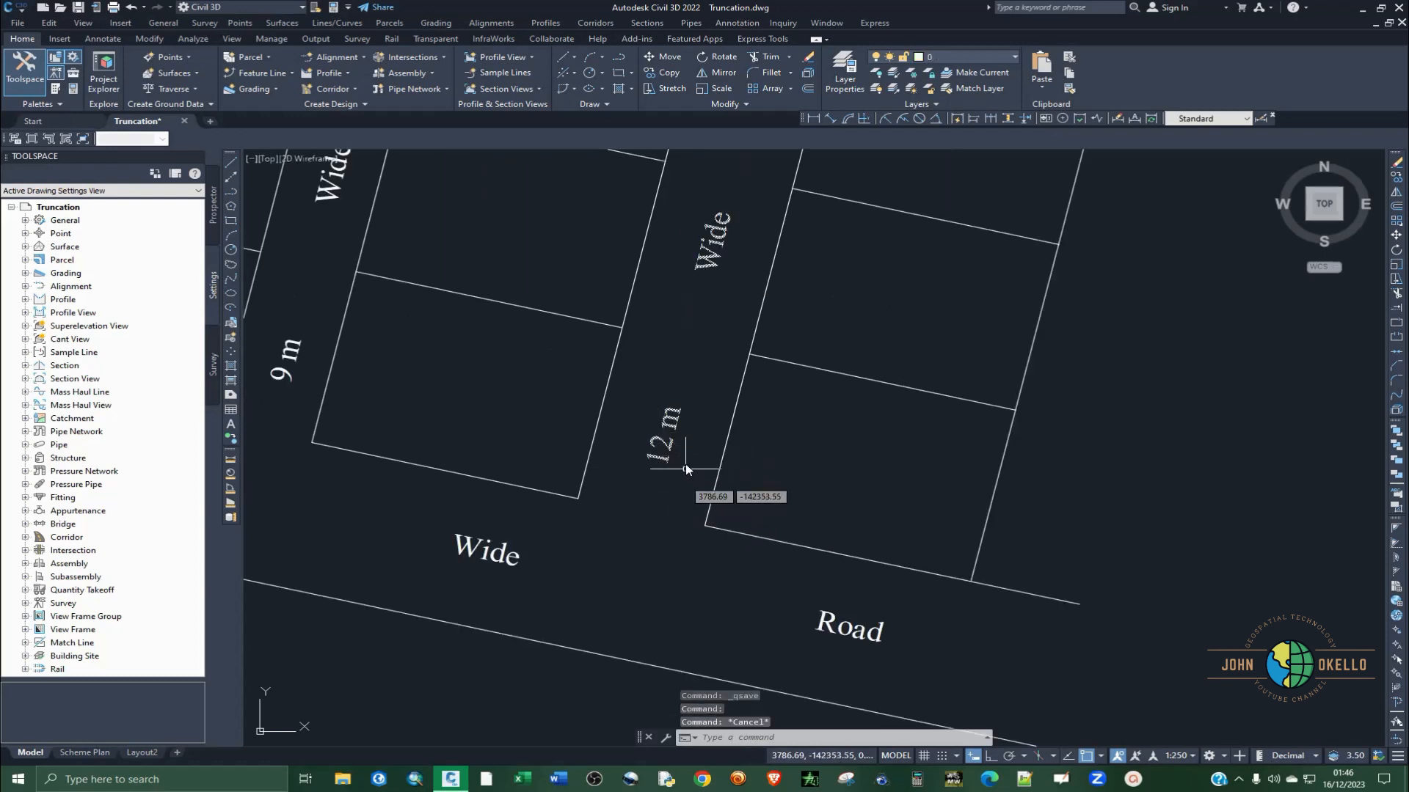
scroll(682, 462, "down", 2)
scroll(604, 477, "up", 2)
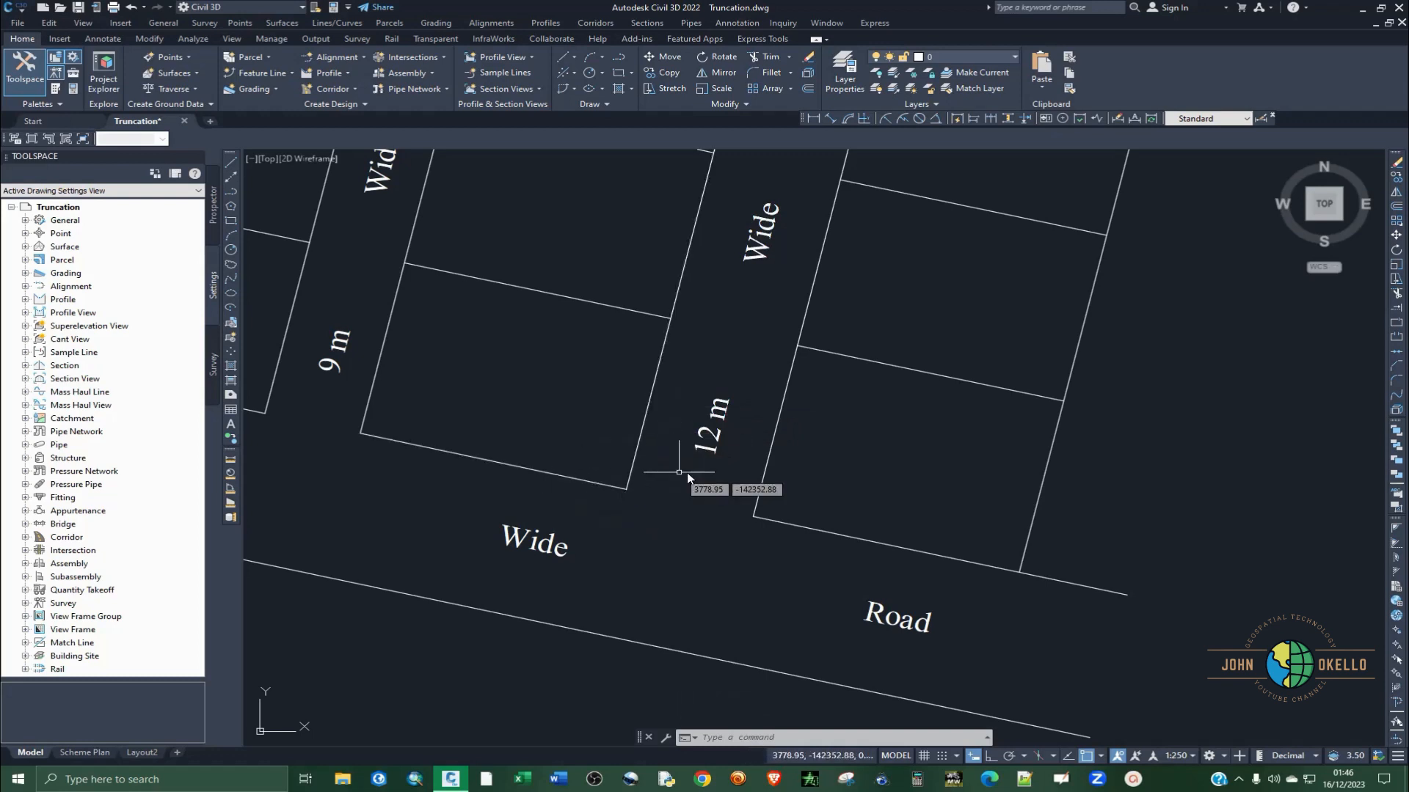
scroll(681, 472, "down", 4)
scroll(426, 455, "up", 4)
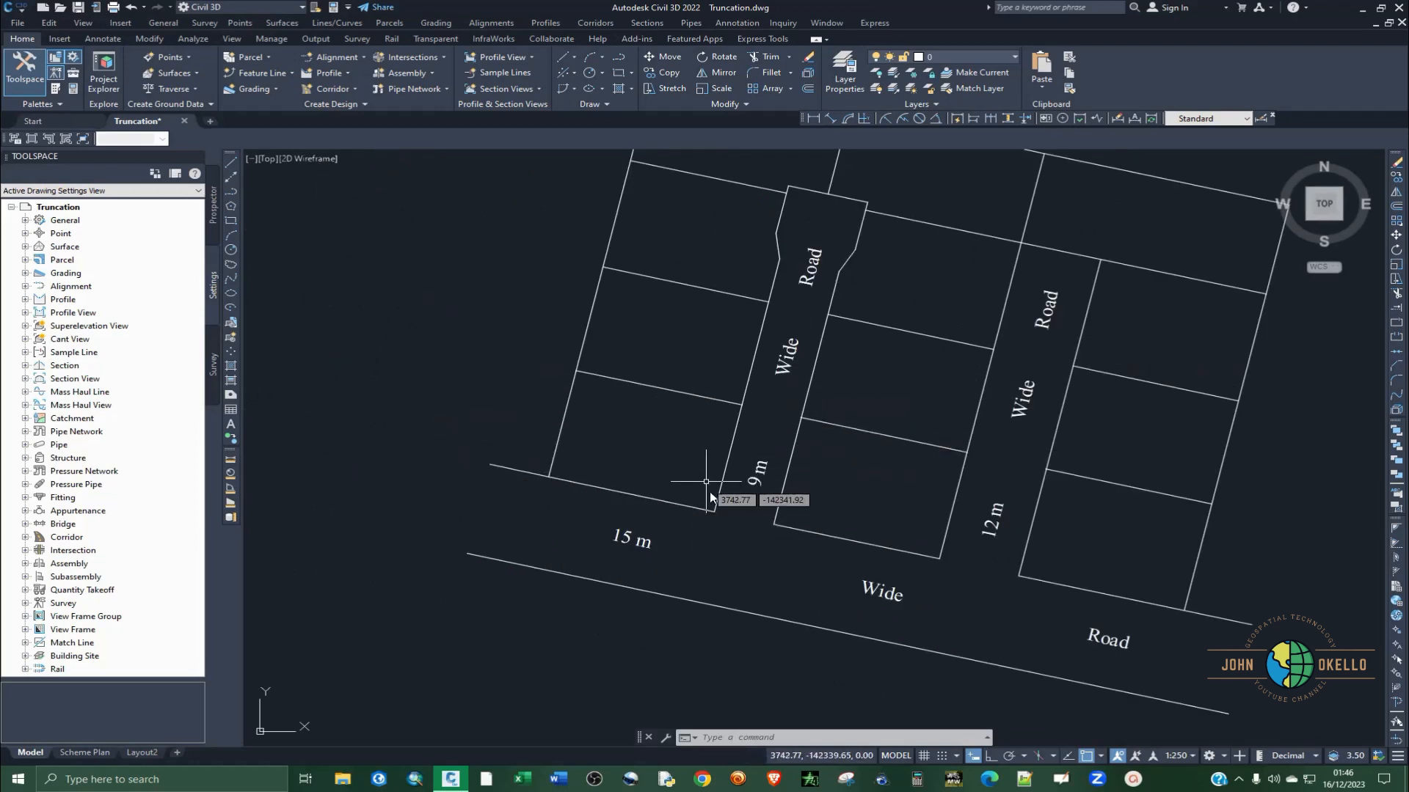
scroll(694, 499, "up", 2)
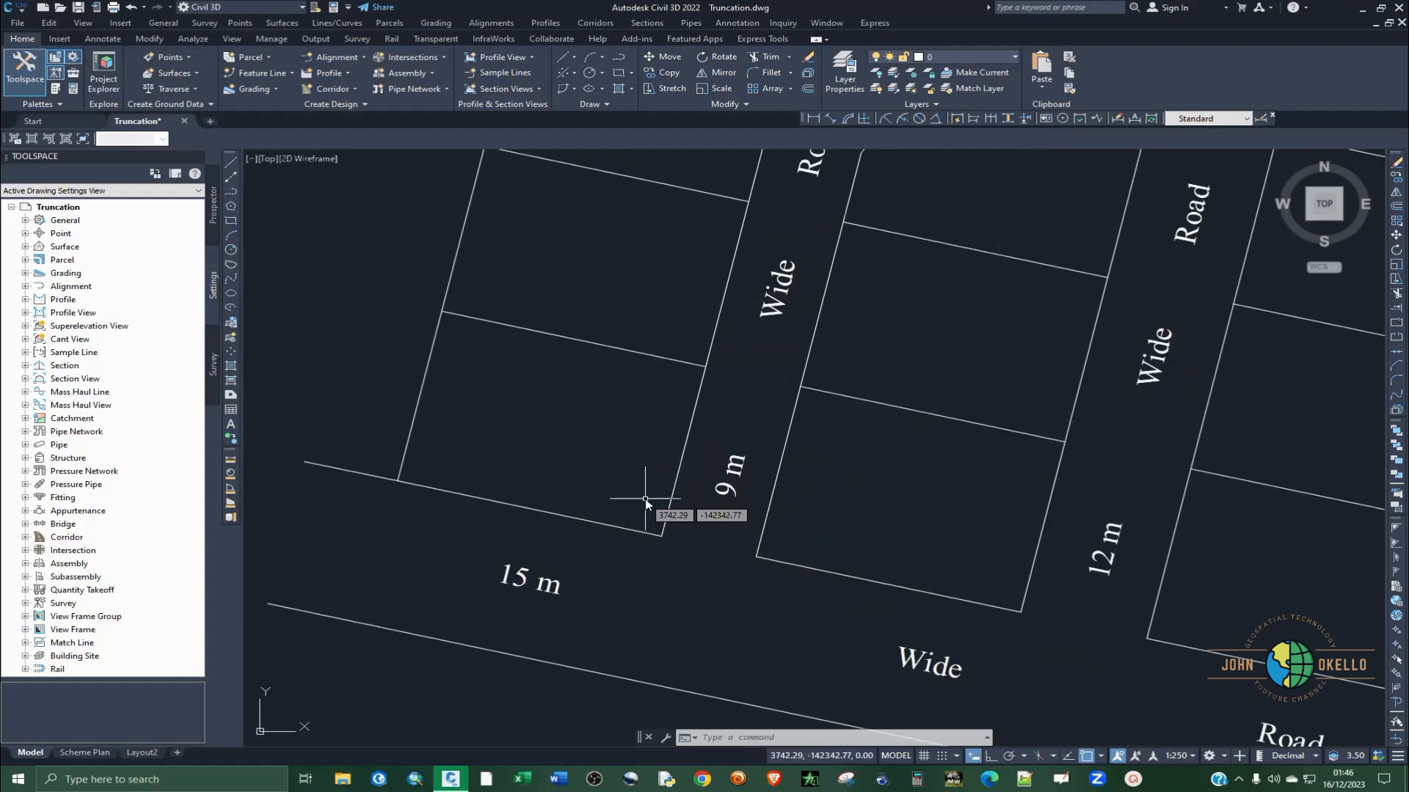
left_click(791, 73)
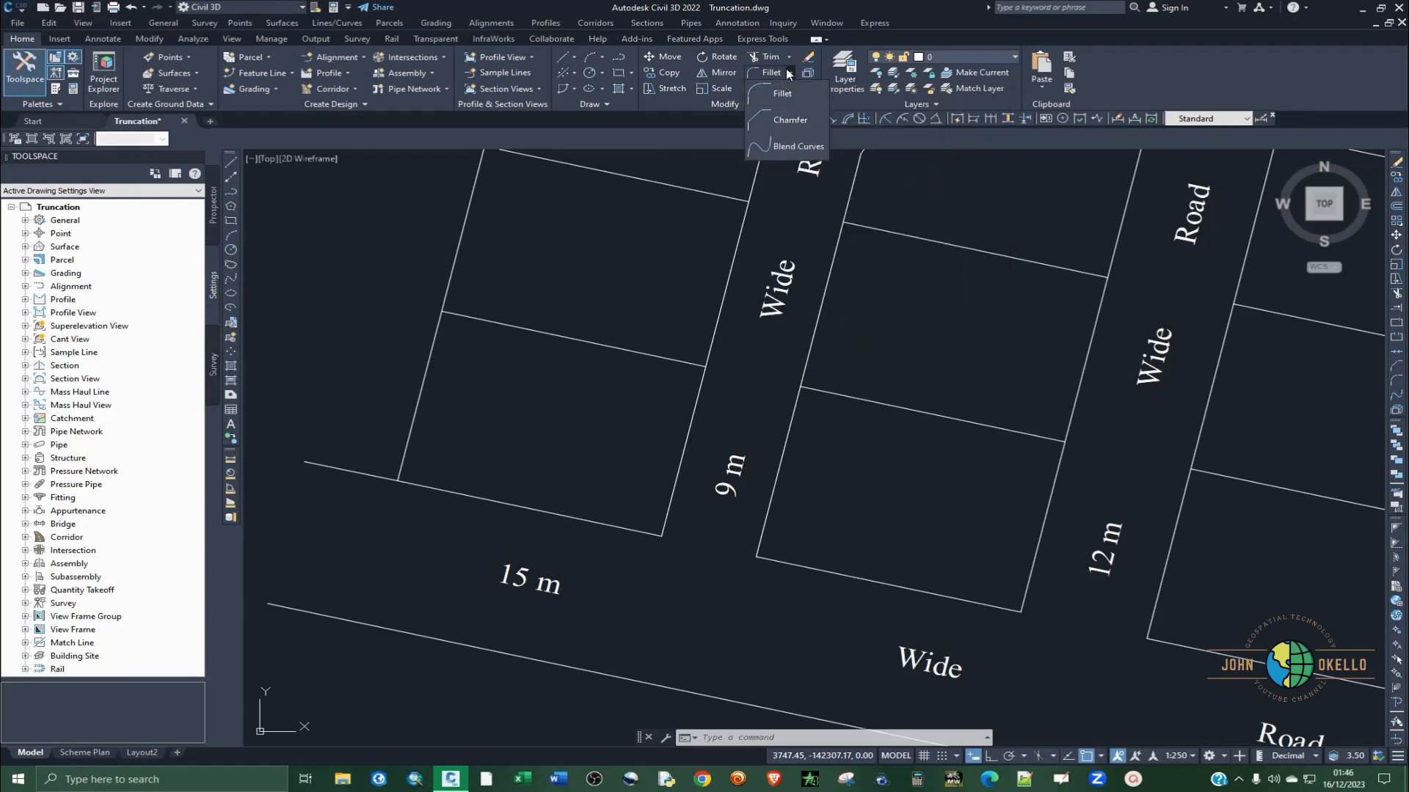
left_click(784, 118)
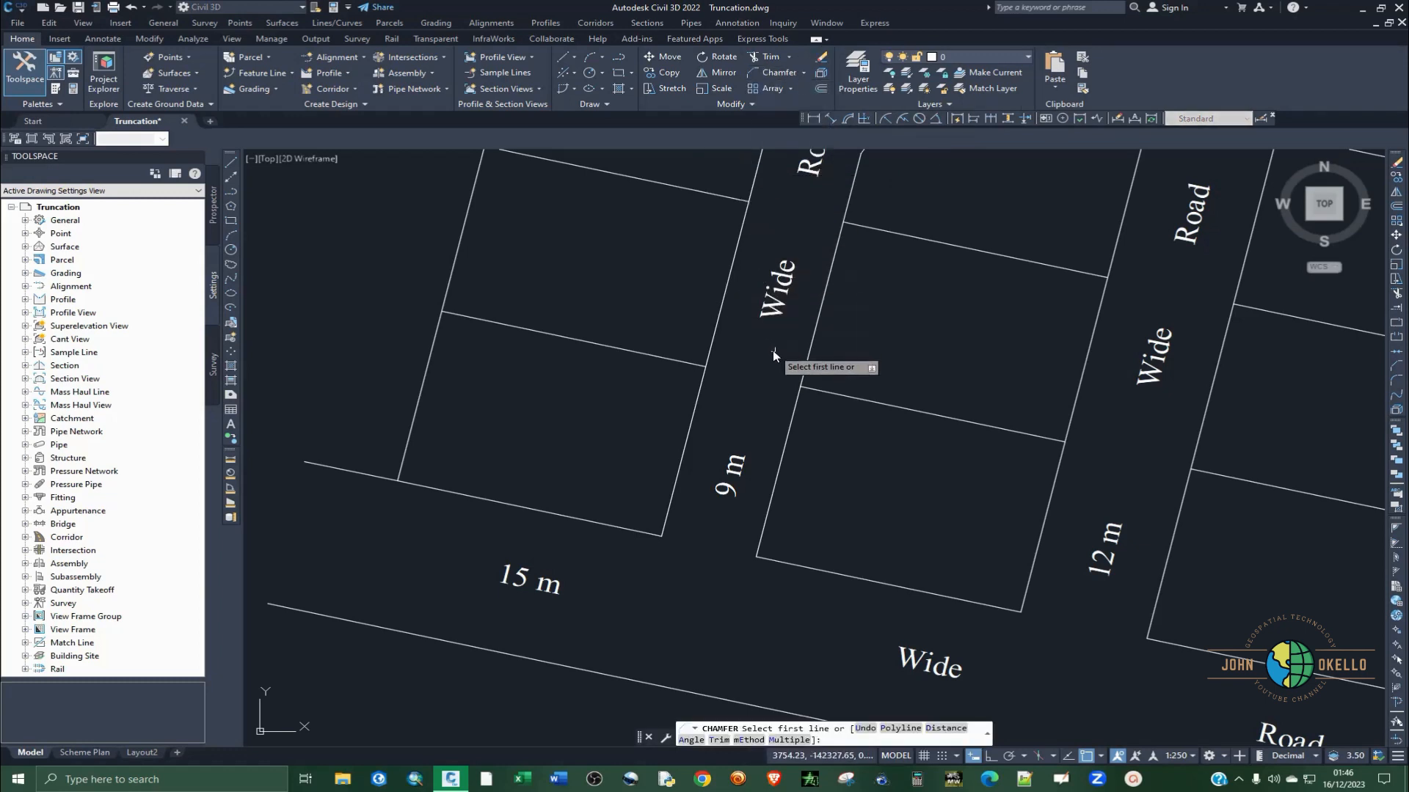
key("Escape")
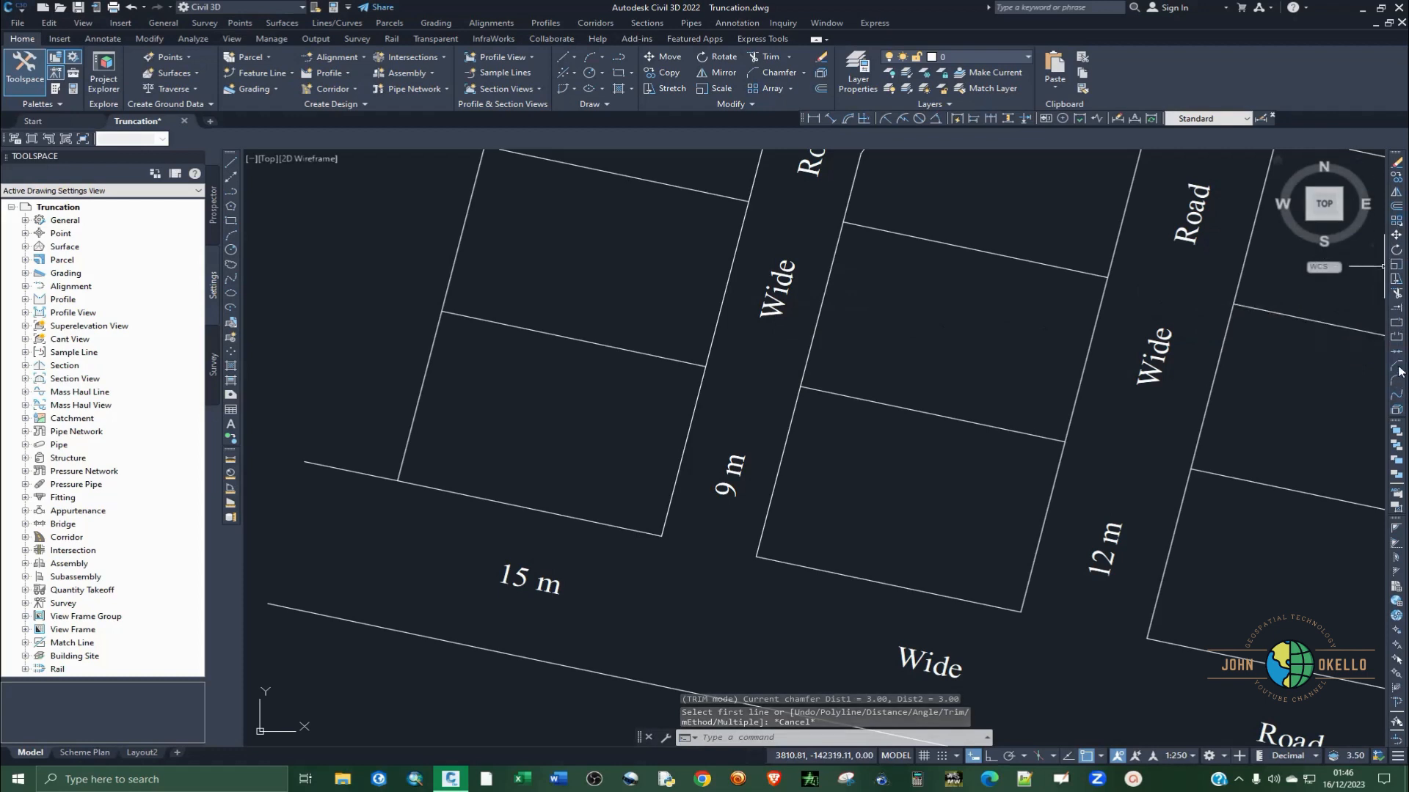
left_click(1396, 368)
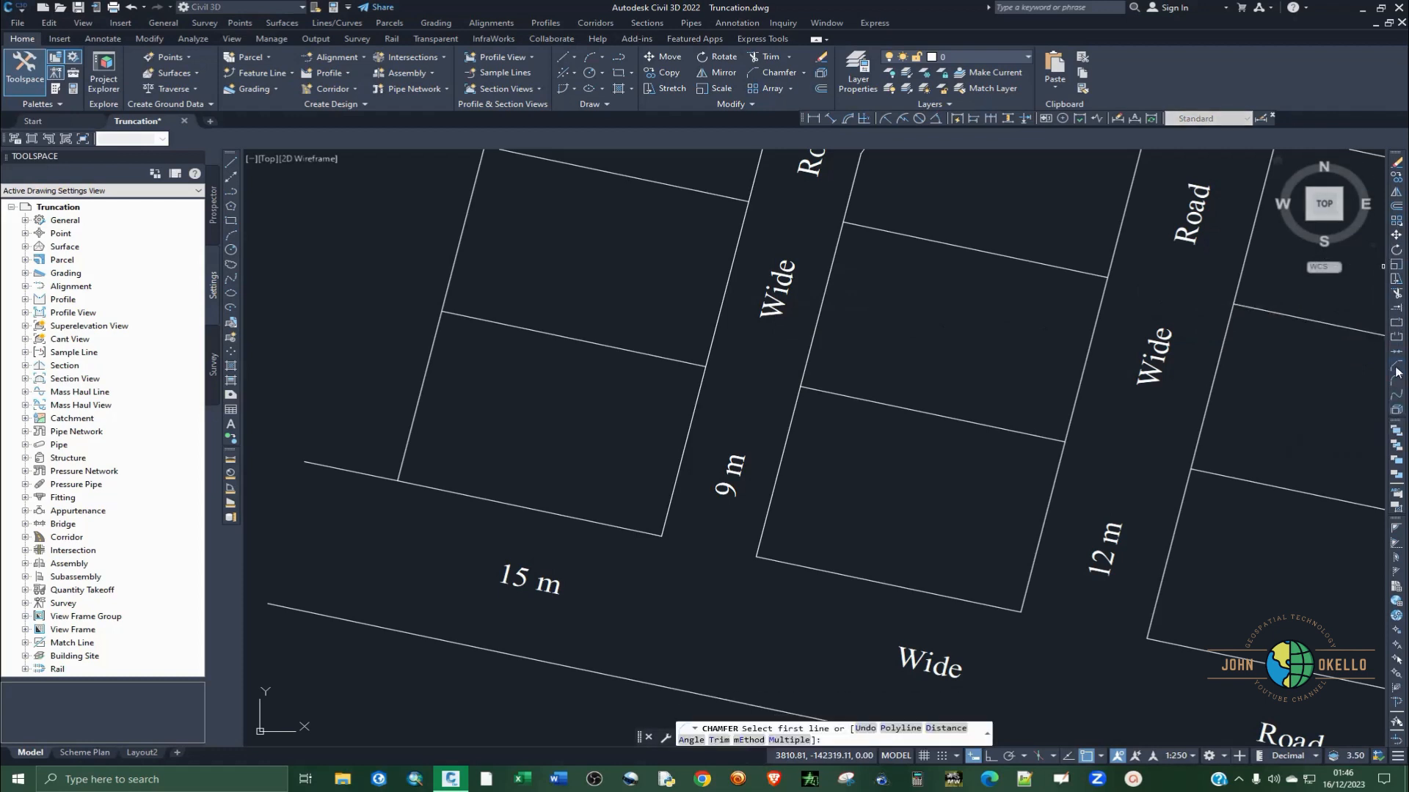
key("Escape")
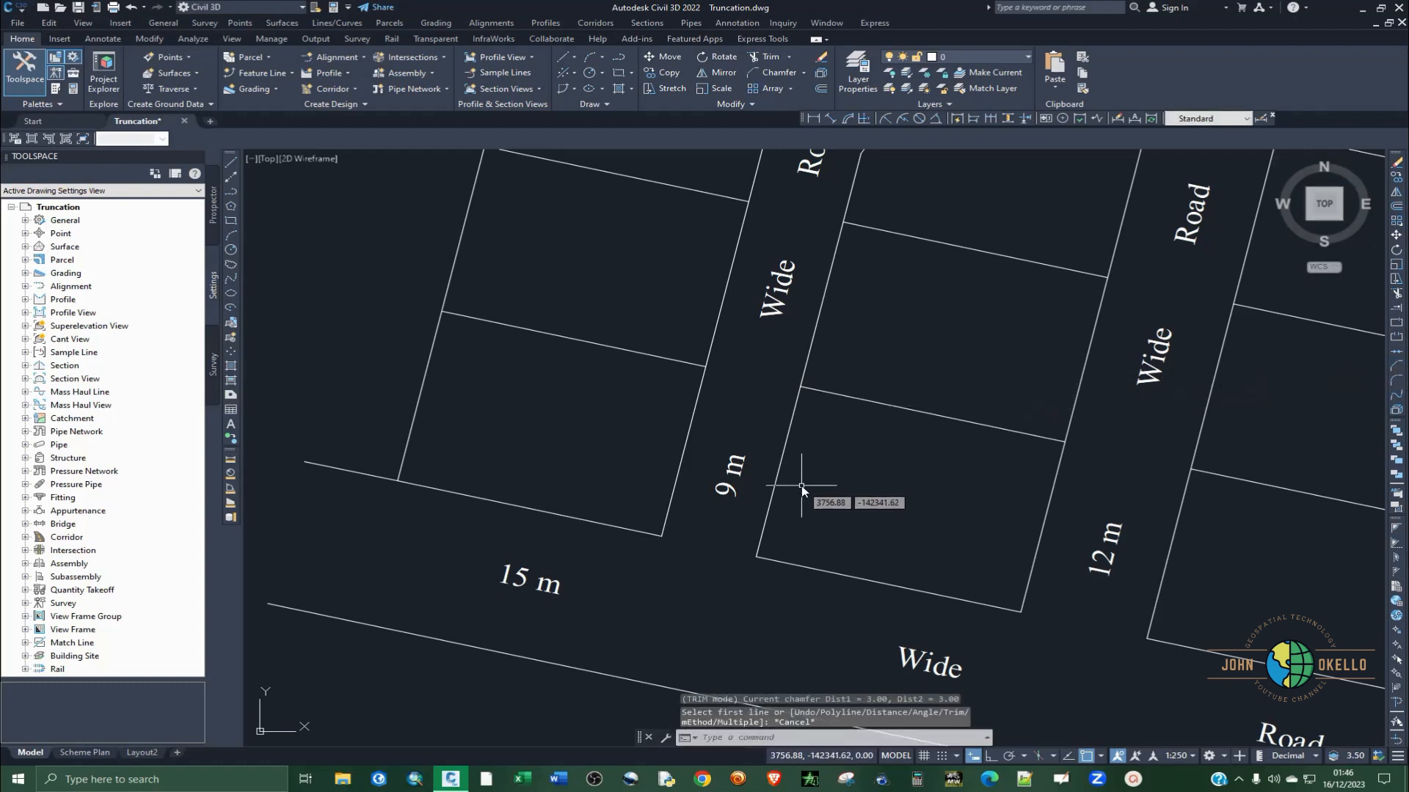
Chamfer the parcel corner on the west side of the 9 m road's junction with both distances 4.50, and save the drawing
type("cha")
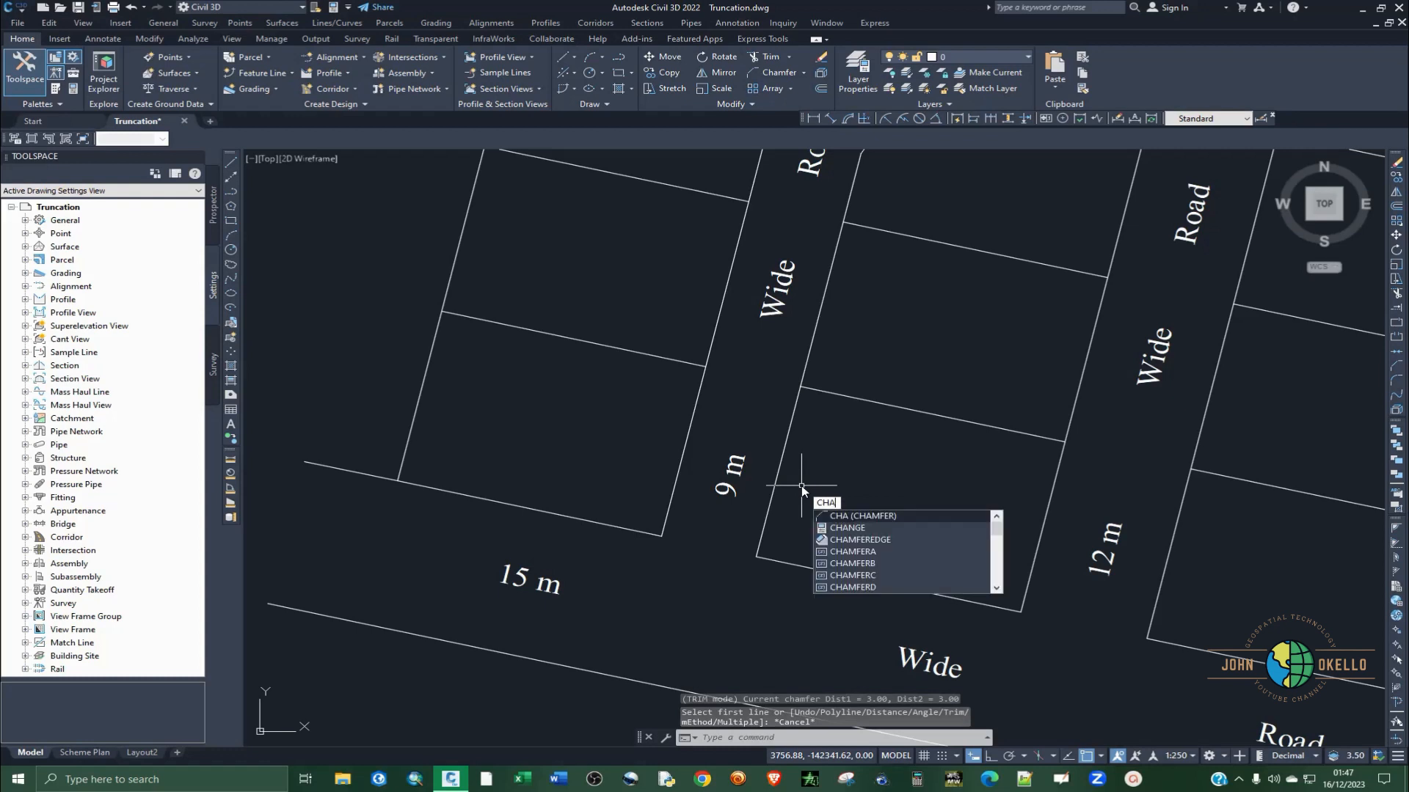
key("Return")
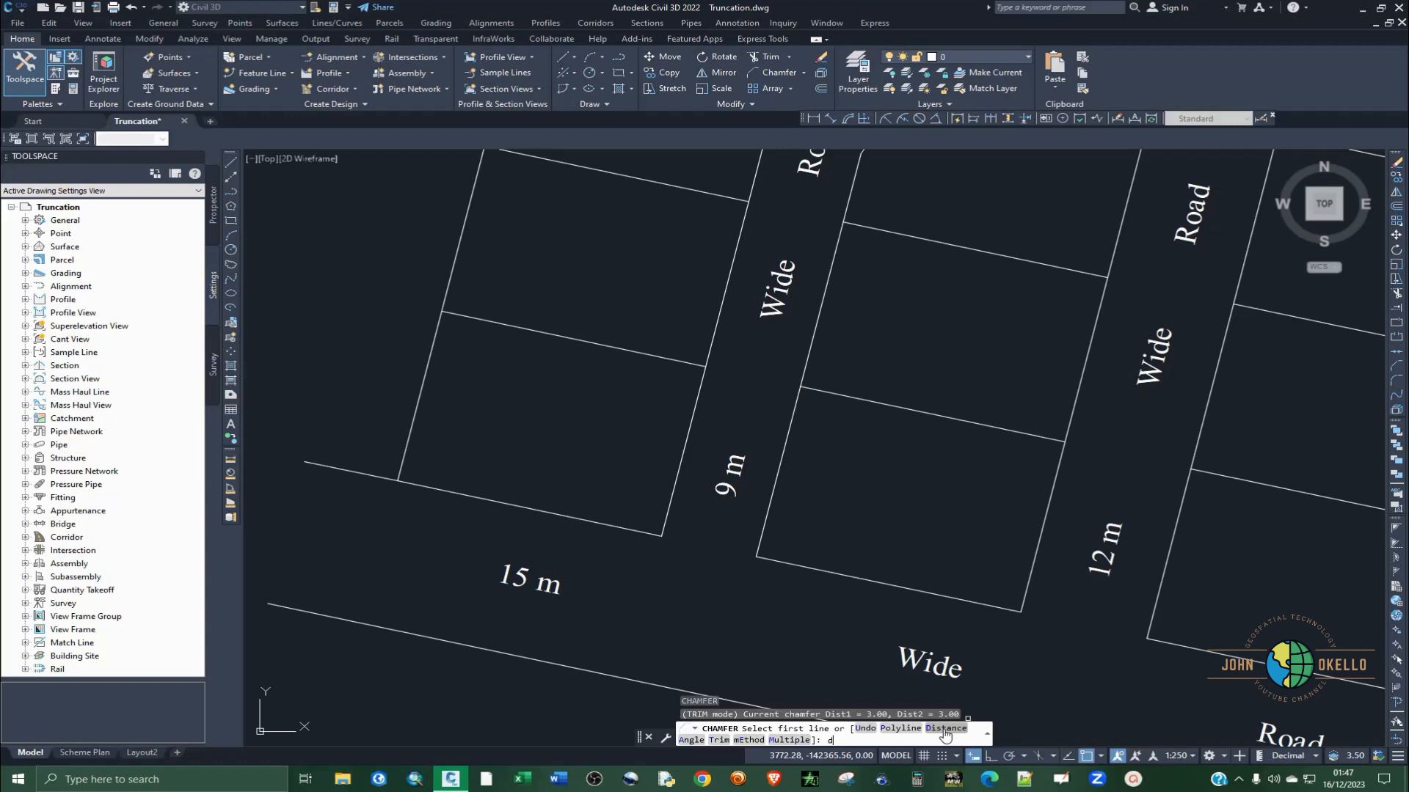
key("Return")
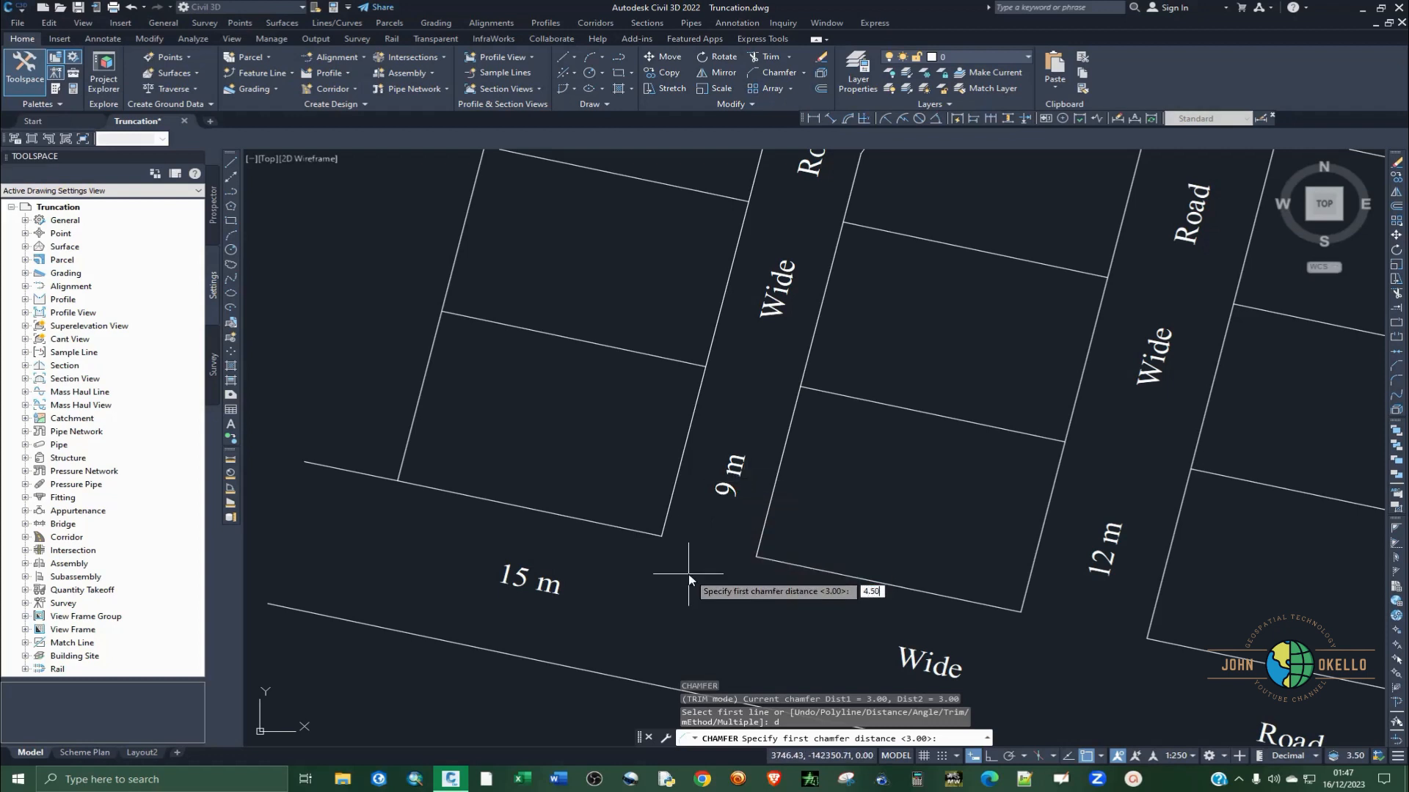
key("Return")
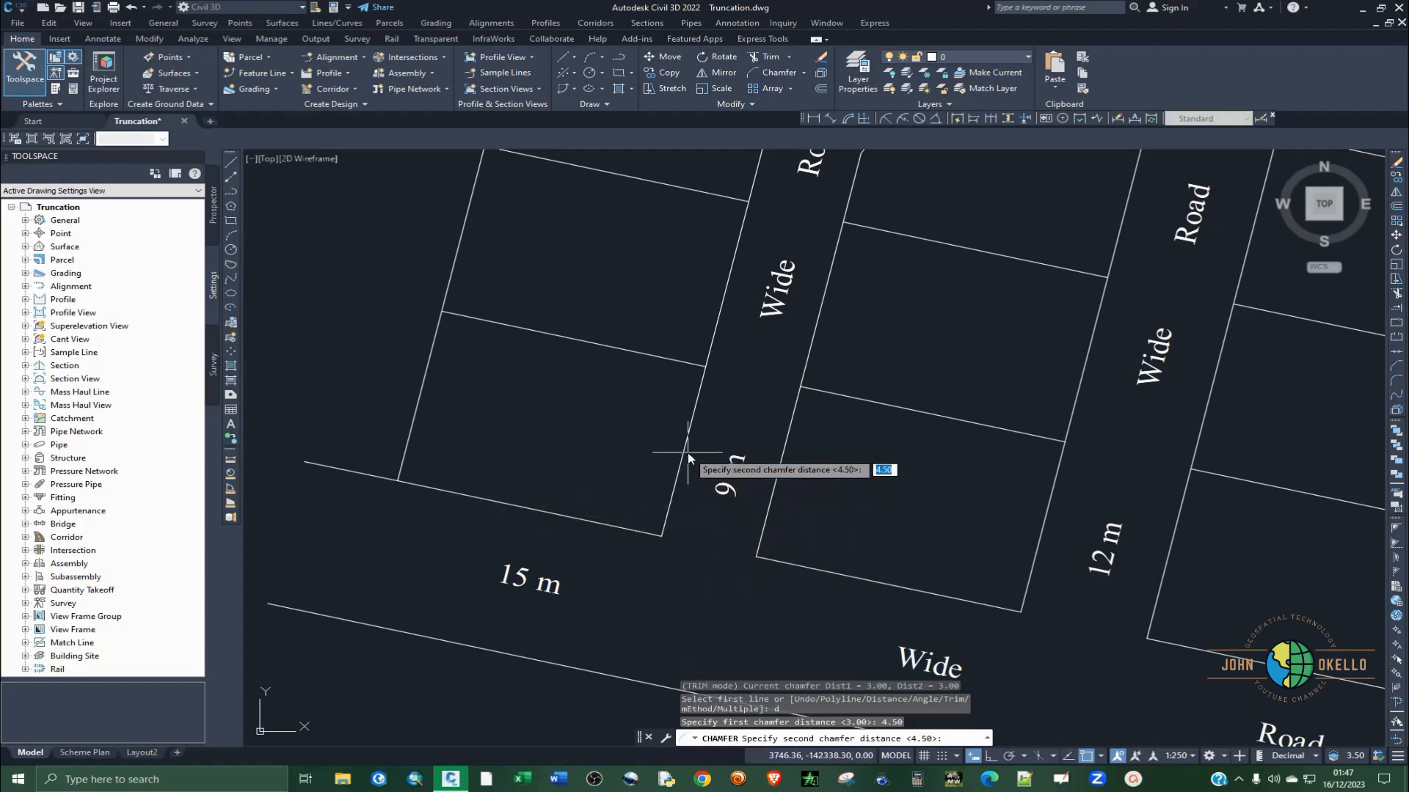
type("4.5")
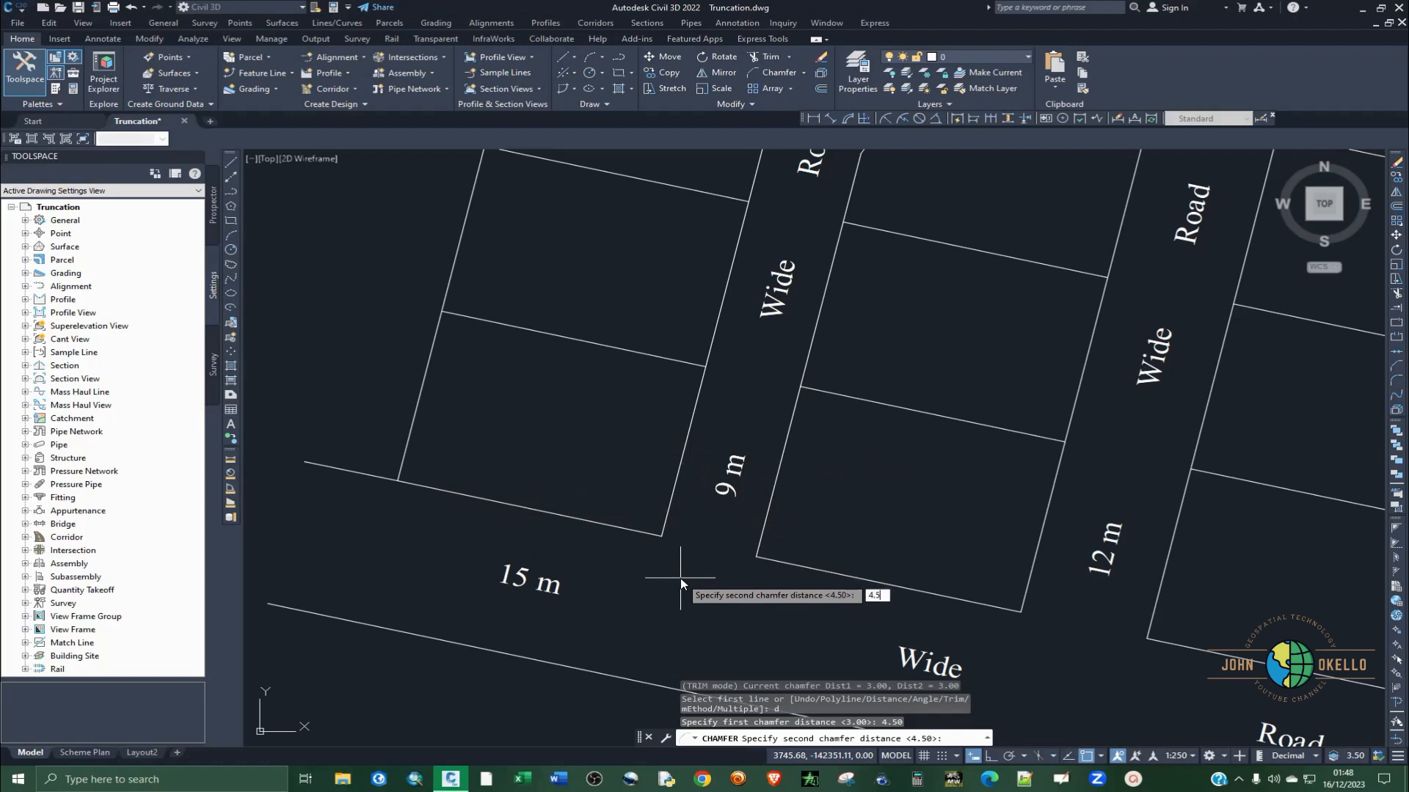
key("Return")
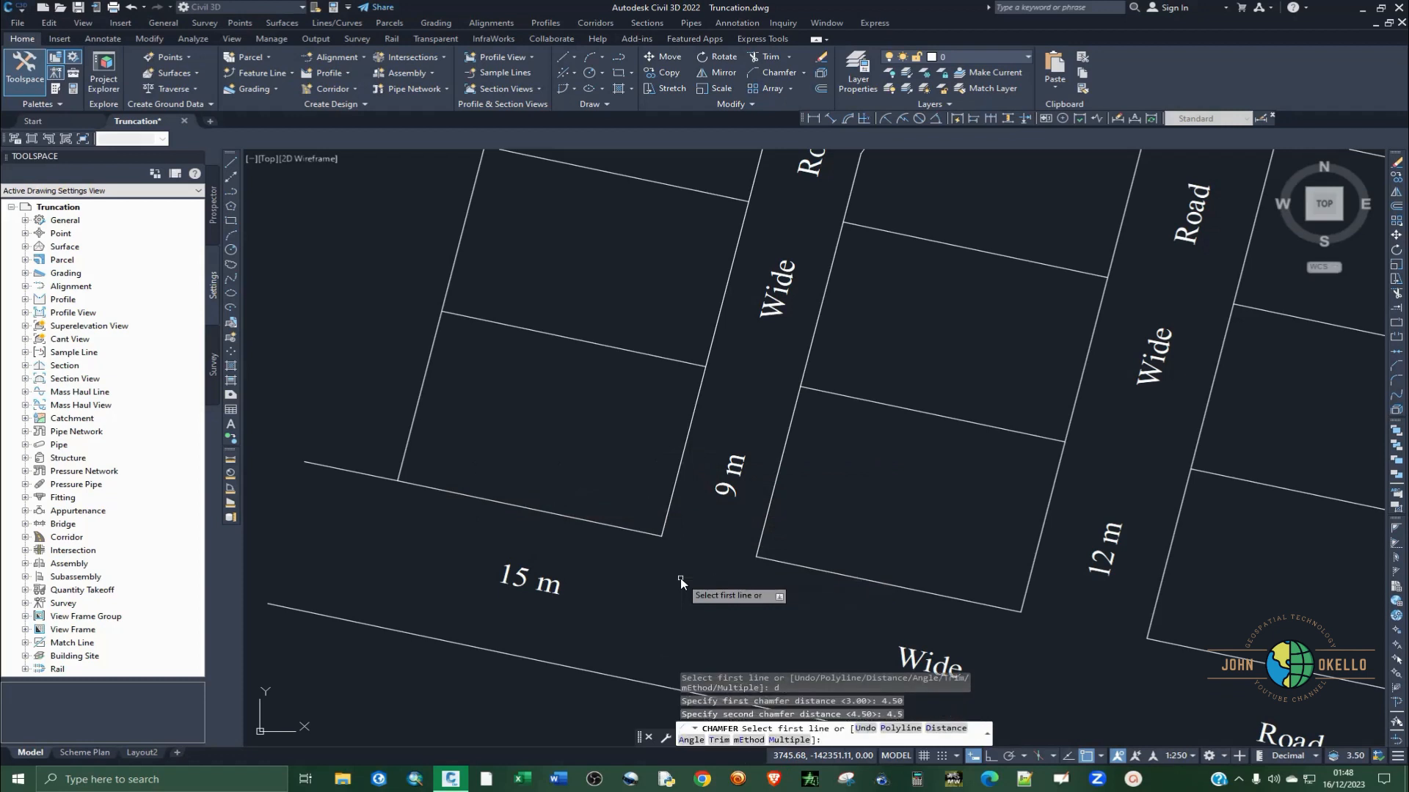
left_click(613, 525)
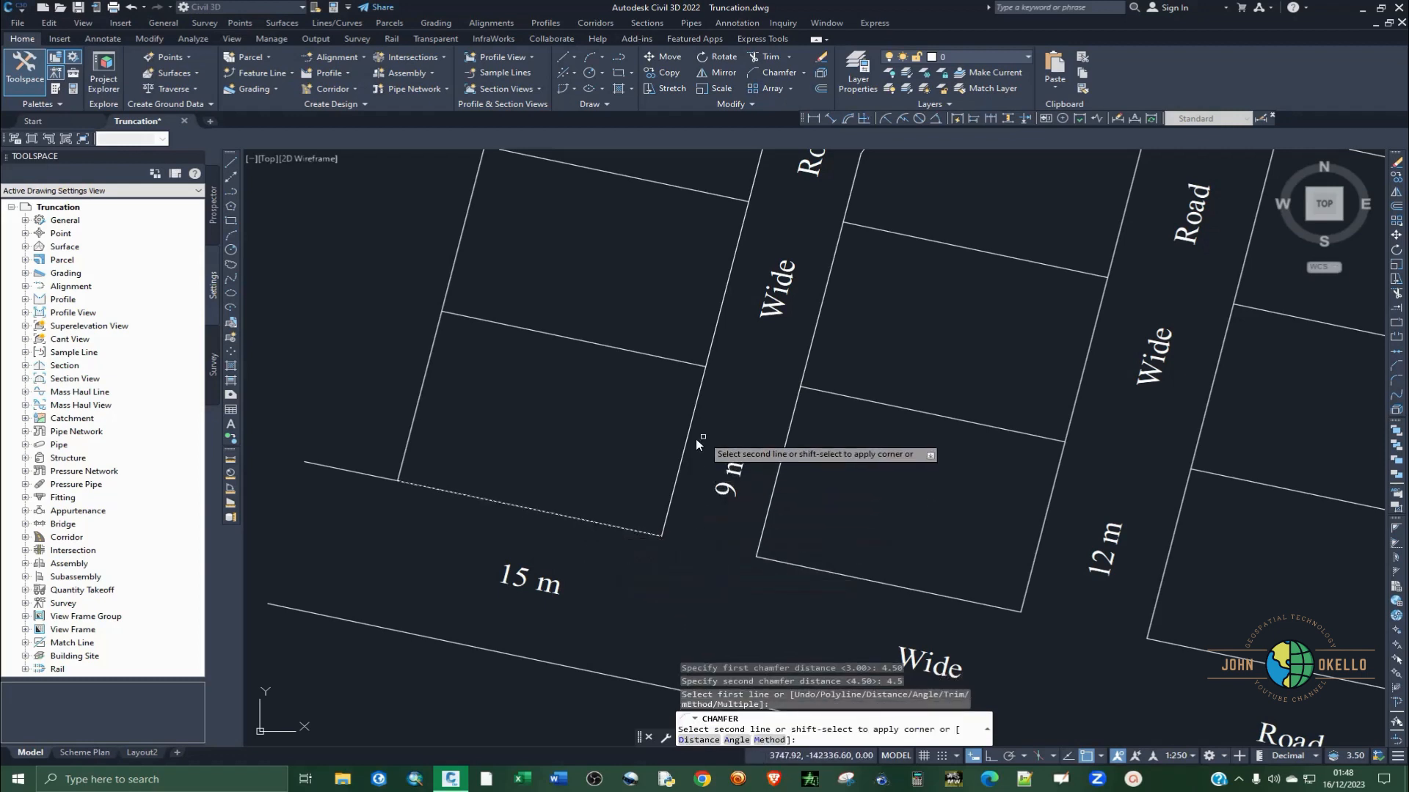
left_click(685, 458)
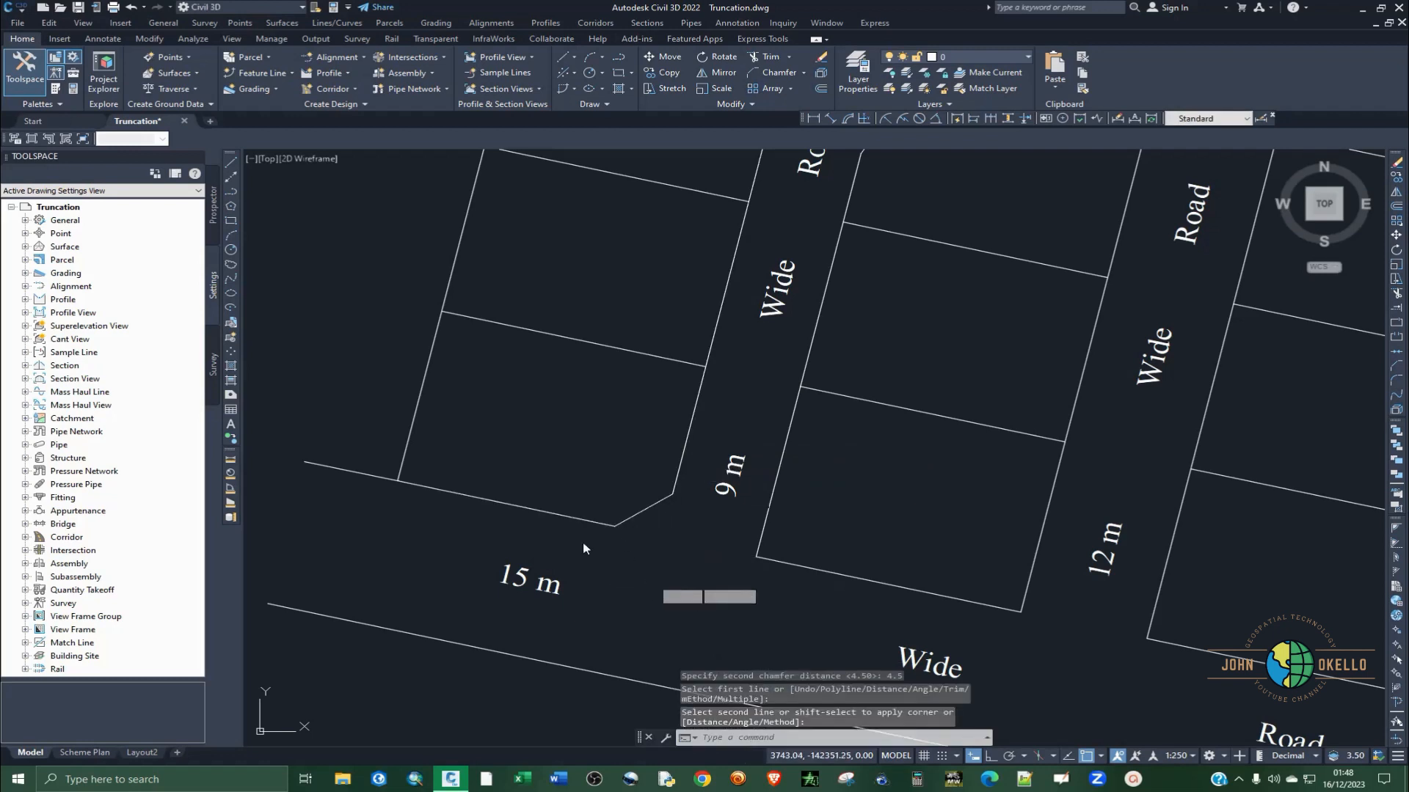
key("ctrl+s")
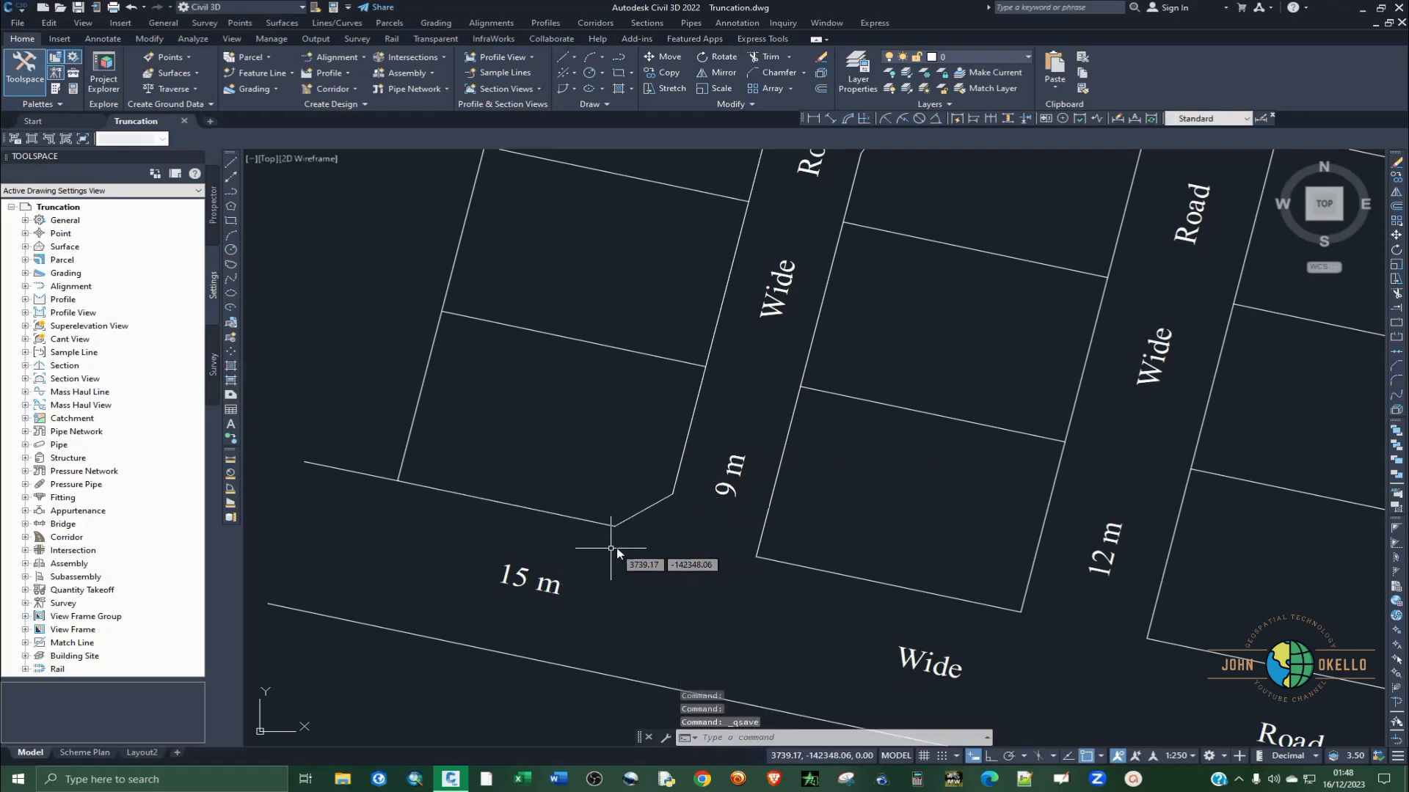
Try a chamfer on the parcel corner east of the 9 m road, 9 along the side road and 3 along the 15 m road, and undo it
scroll(598, 546, "down", 2)
scroll(722, 582, "up", 2)
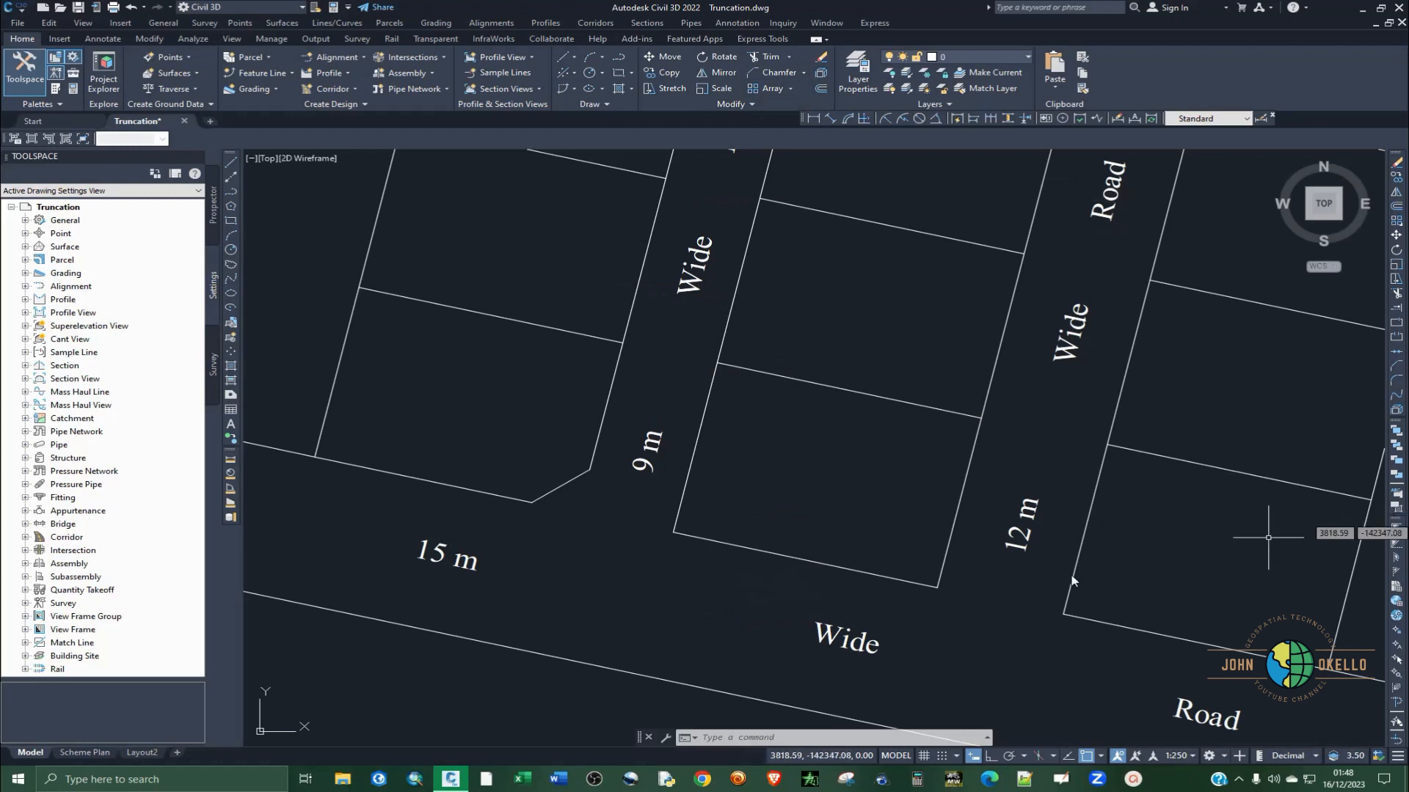
left_click(802, 73)
left_click(790, 121)
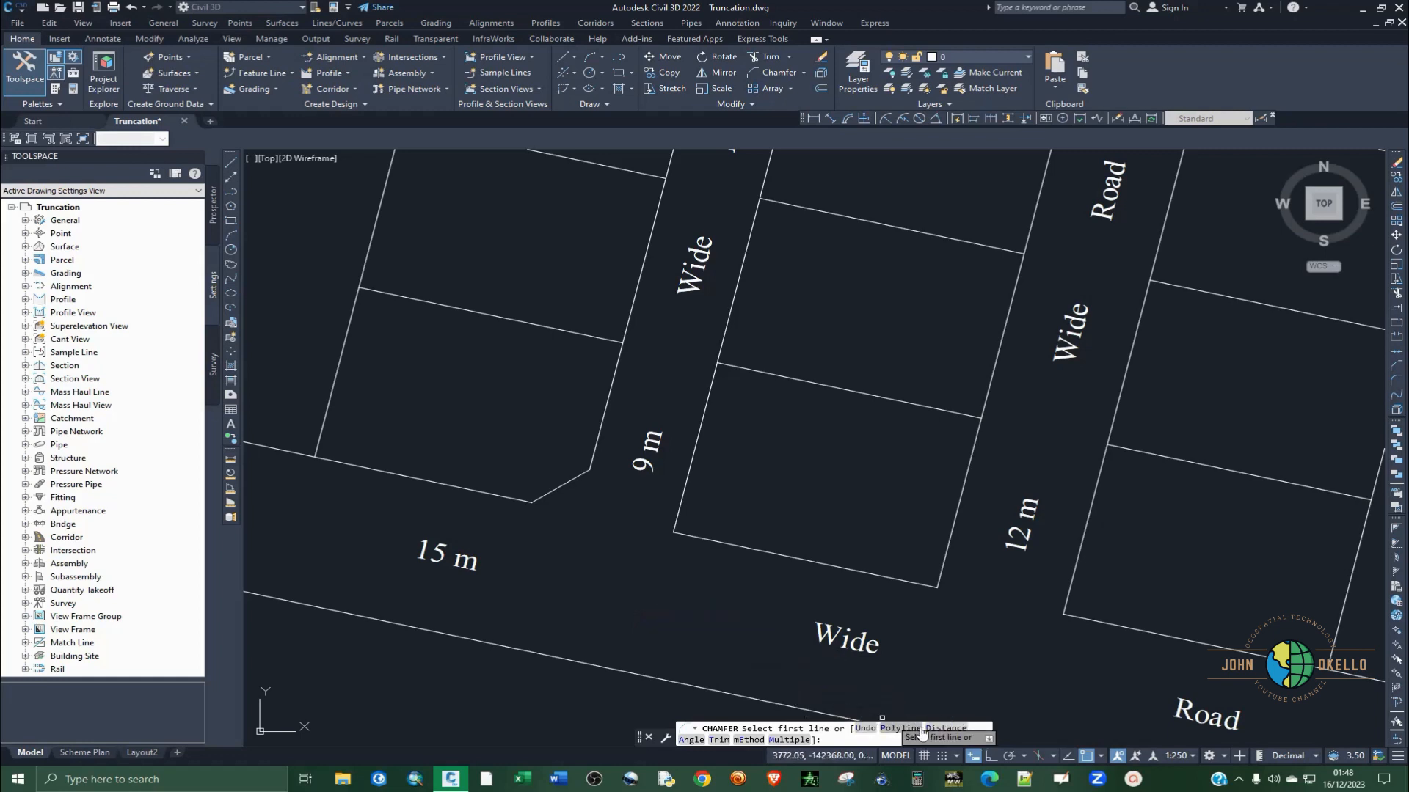
left_click(945, 729)
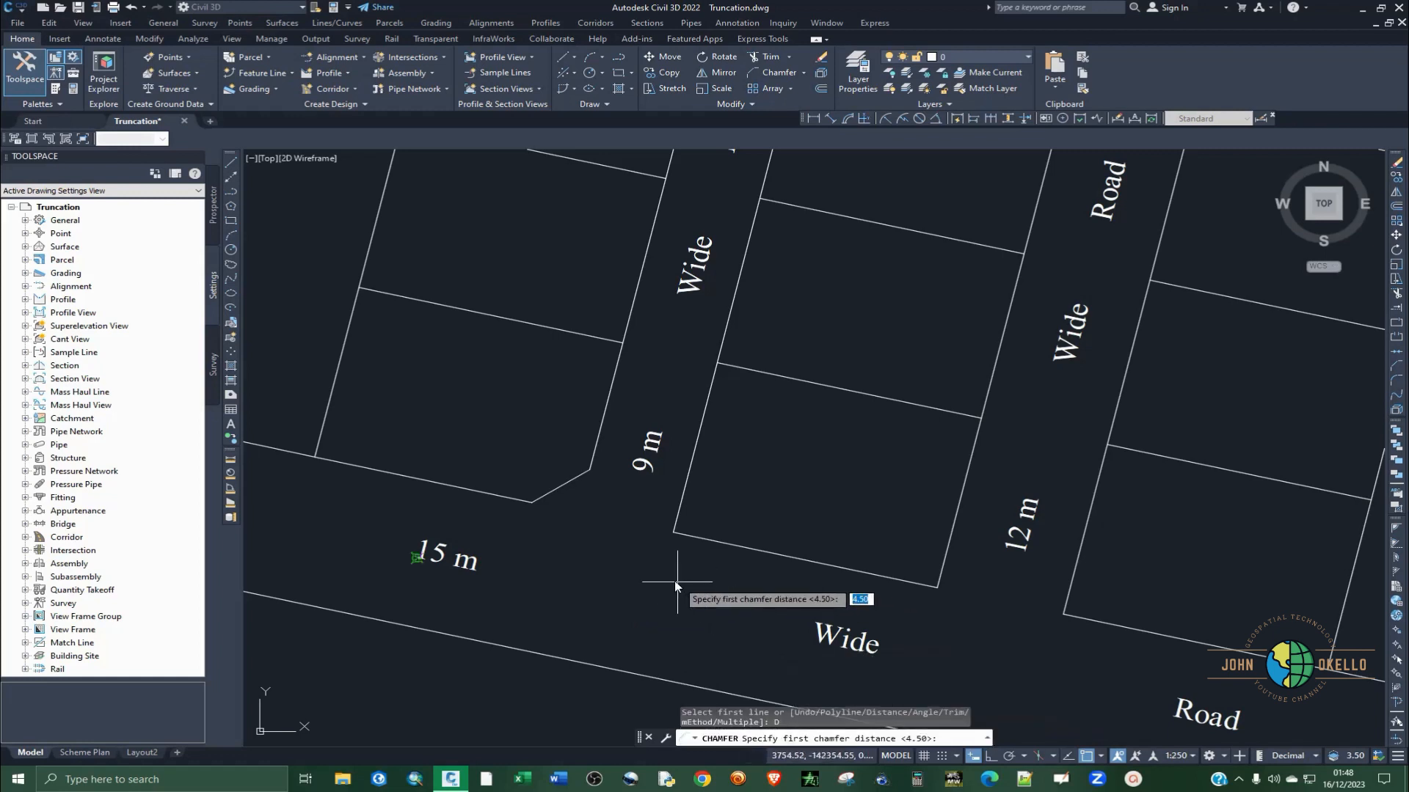
type("9")
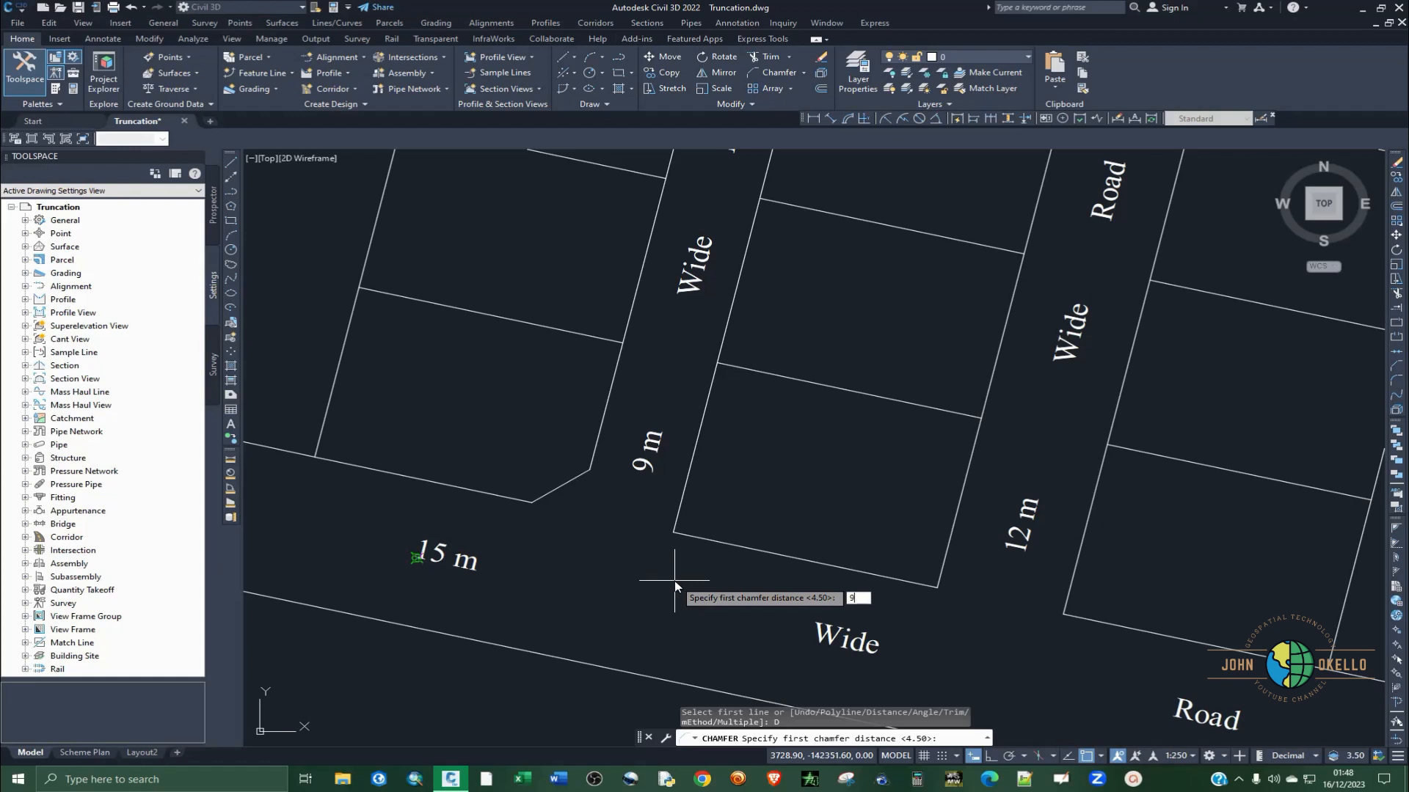
key("Return")
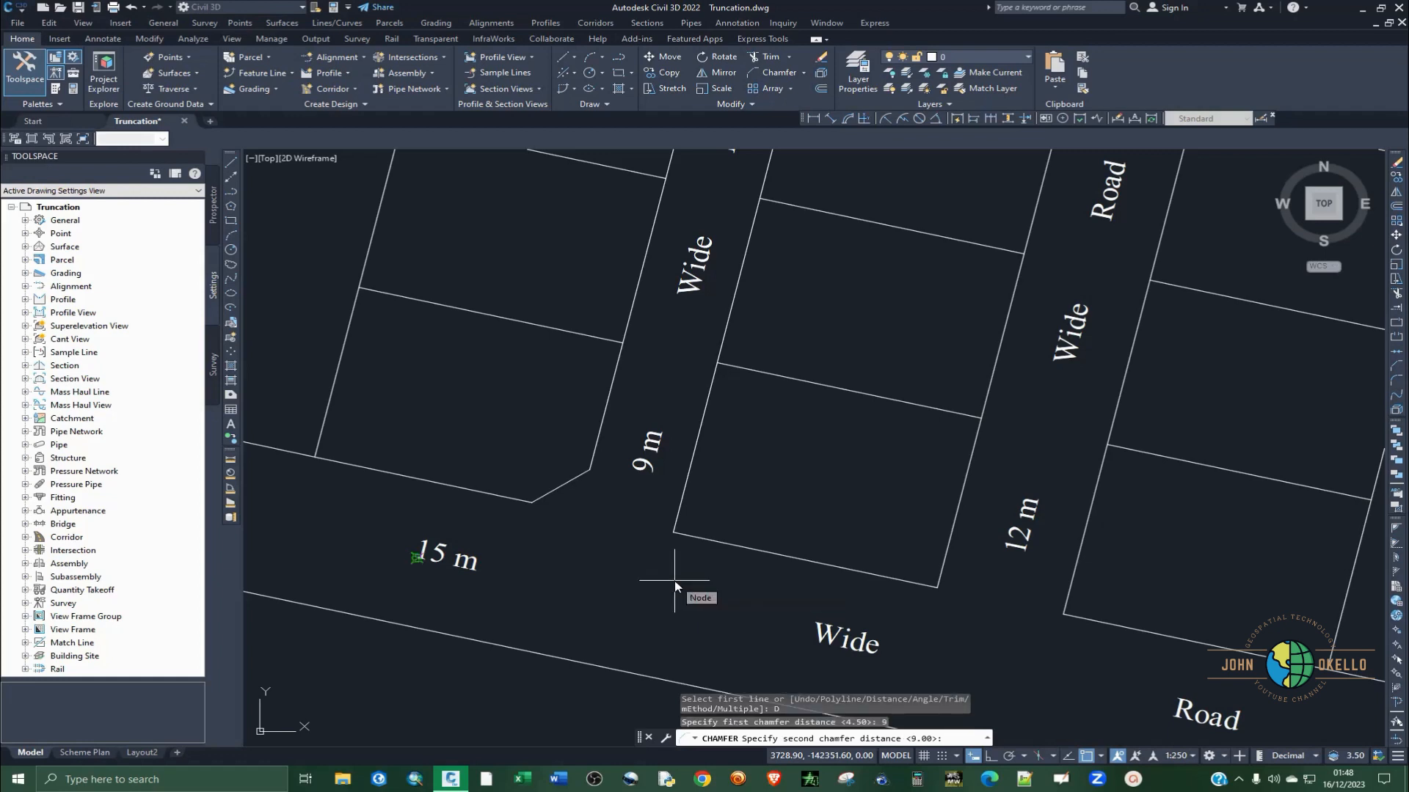
type("3")
key("Return")
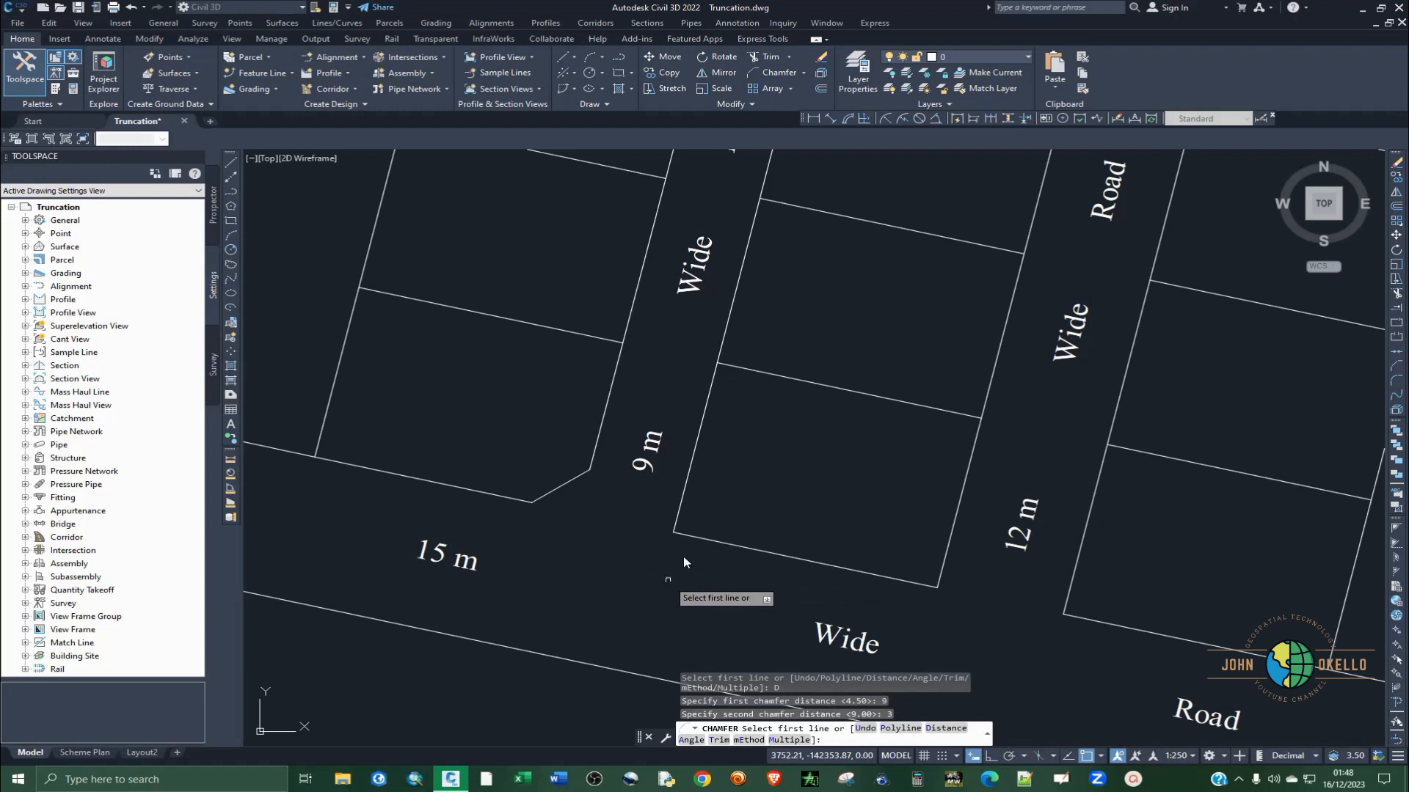
left_click(700, 436)
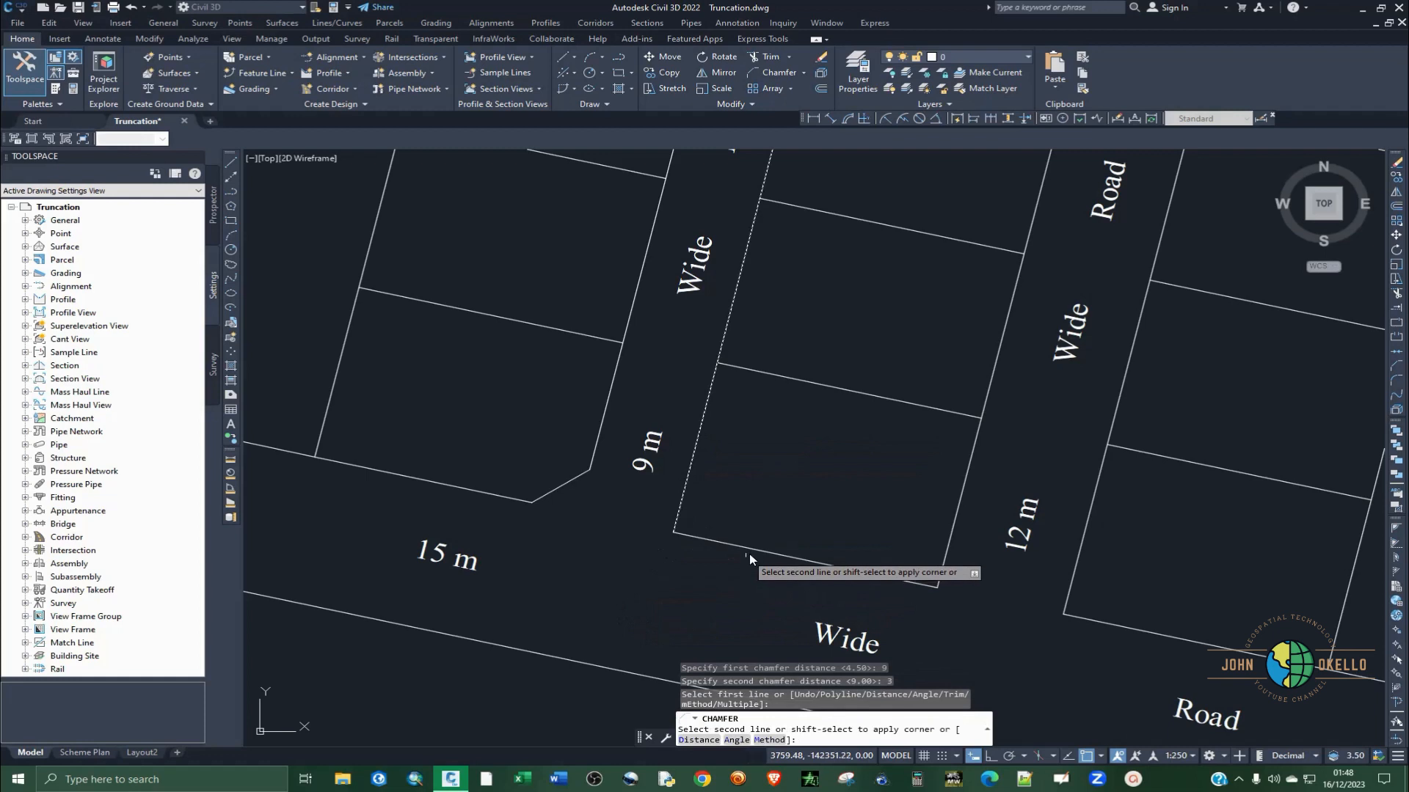
left_click(803, 560)
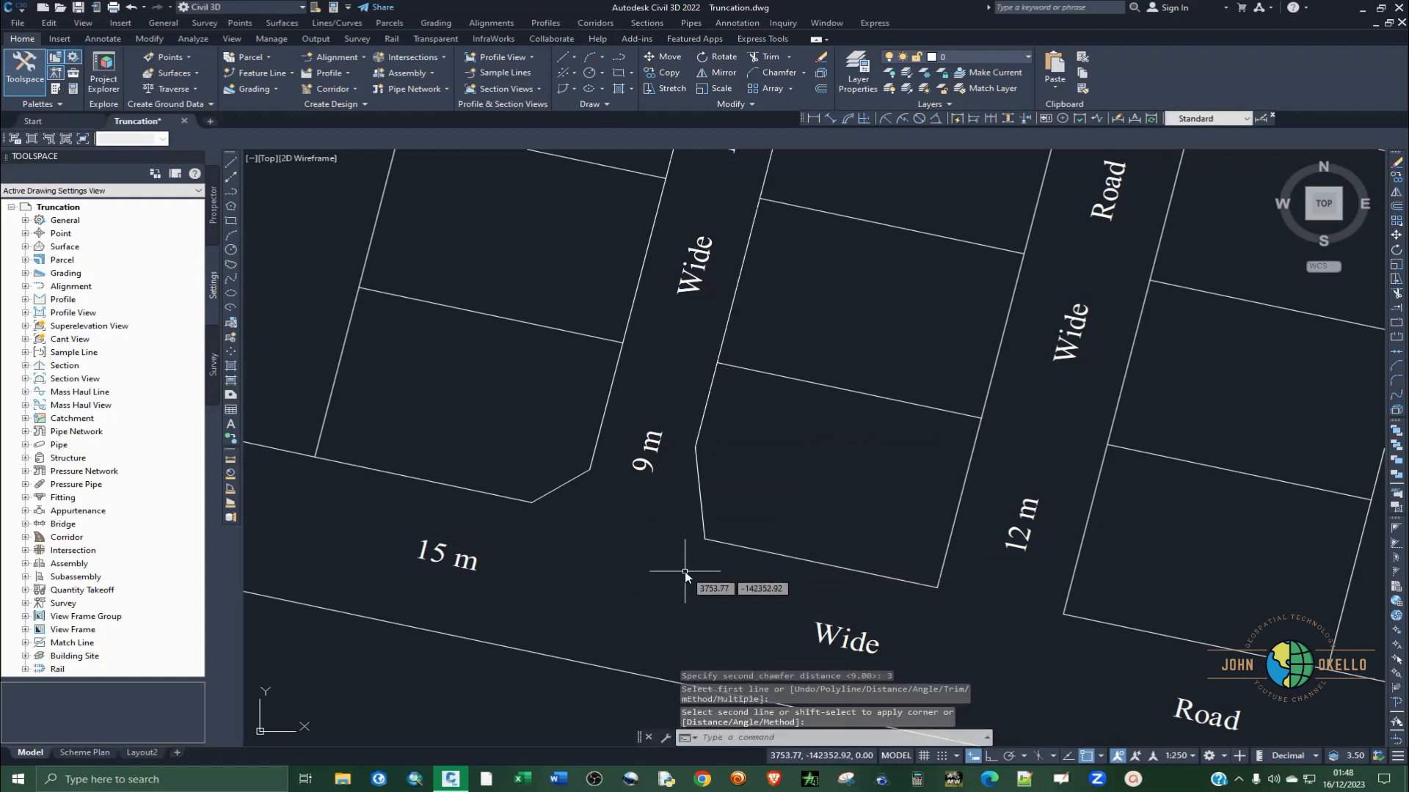
key("ctrl+z")
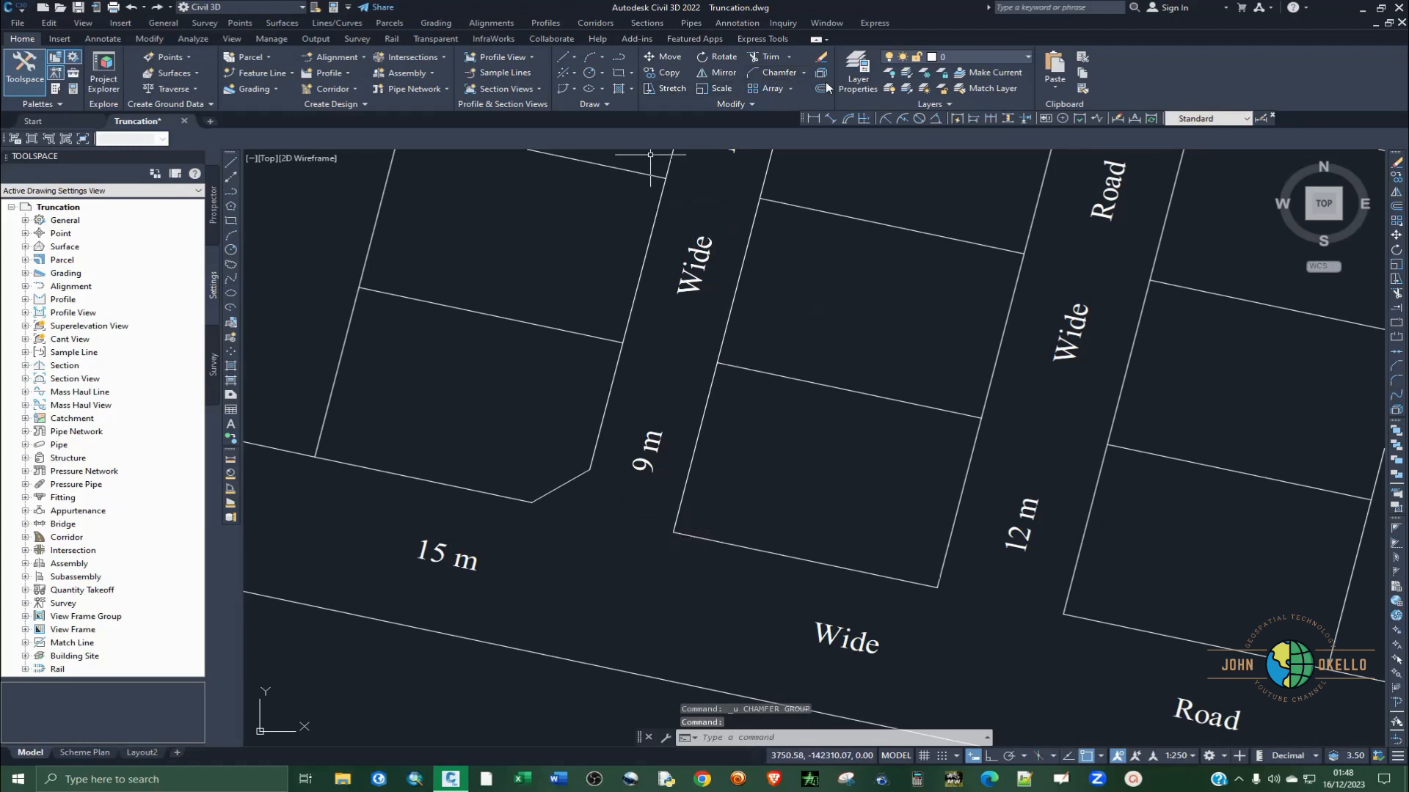
Chamfer the parcel corner on the east side of the 9 m road's junction with both distances 4.5
left_click(789, 58)
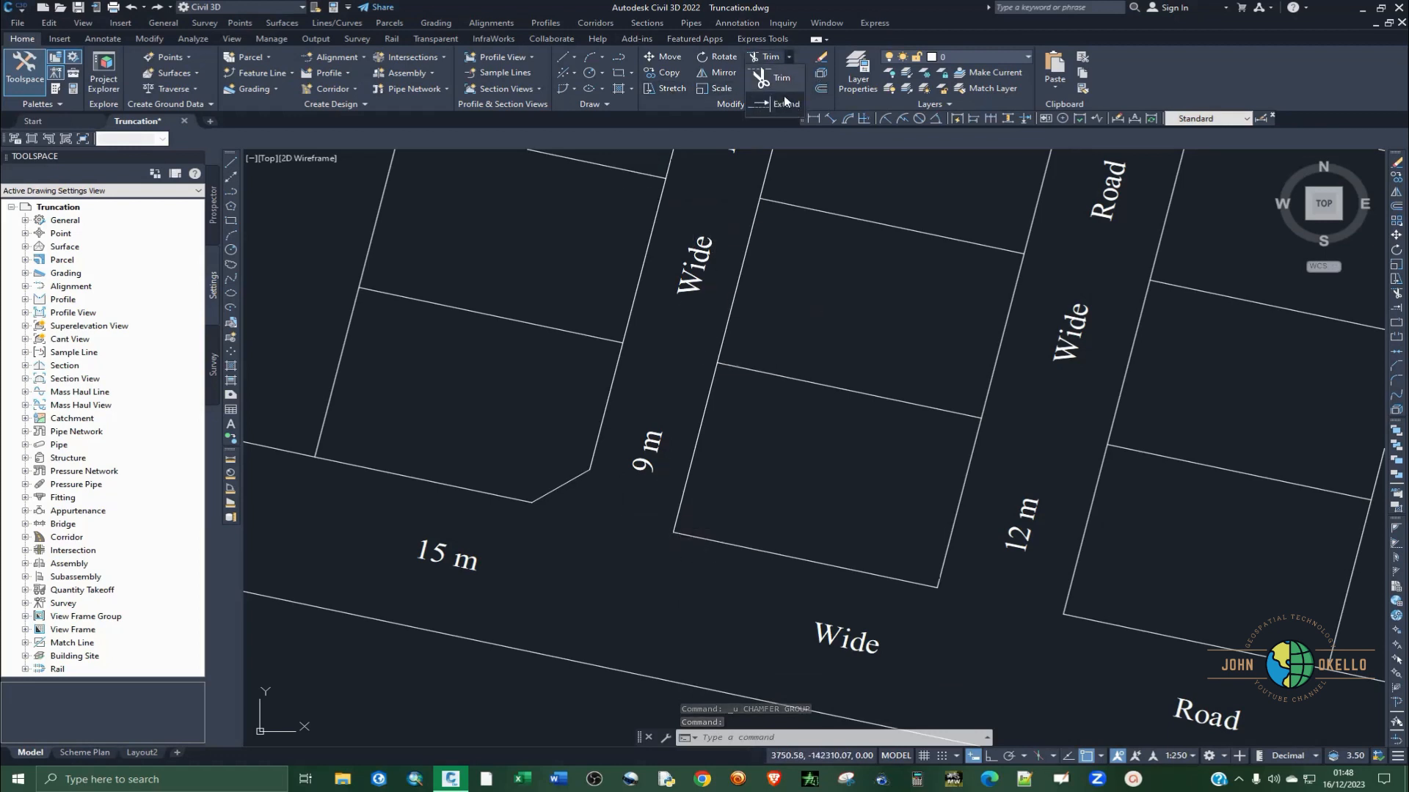
left_click(789, 55)
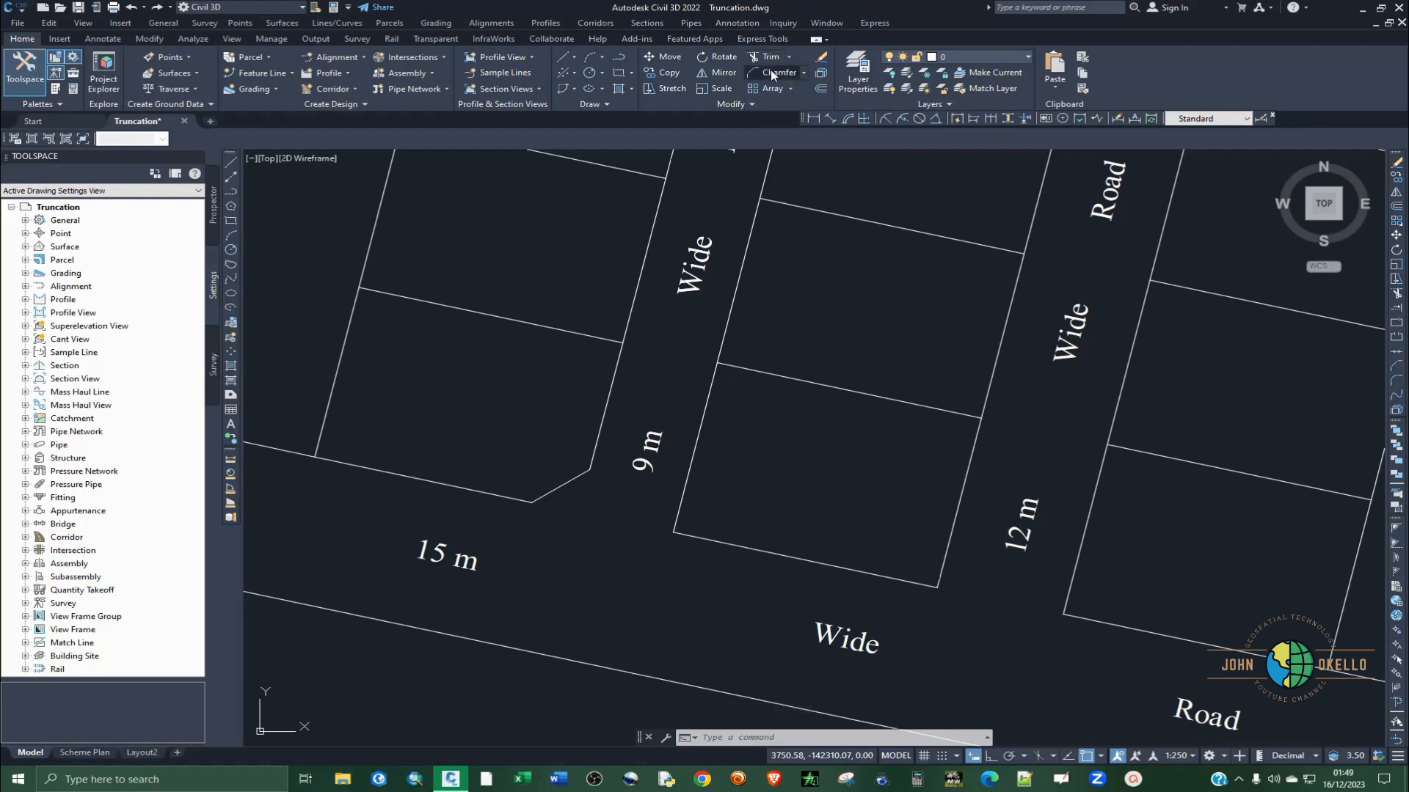
left_click(770, 72)
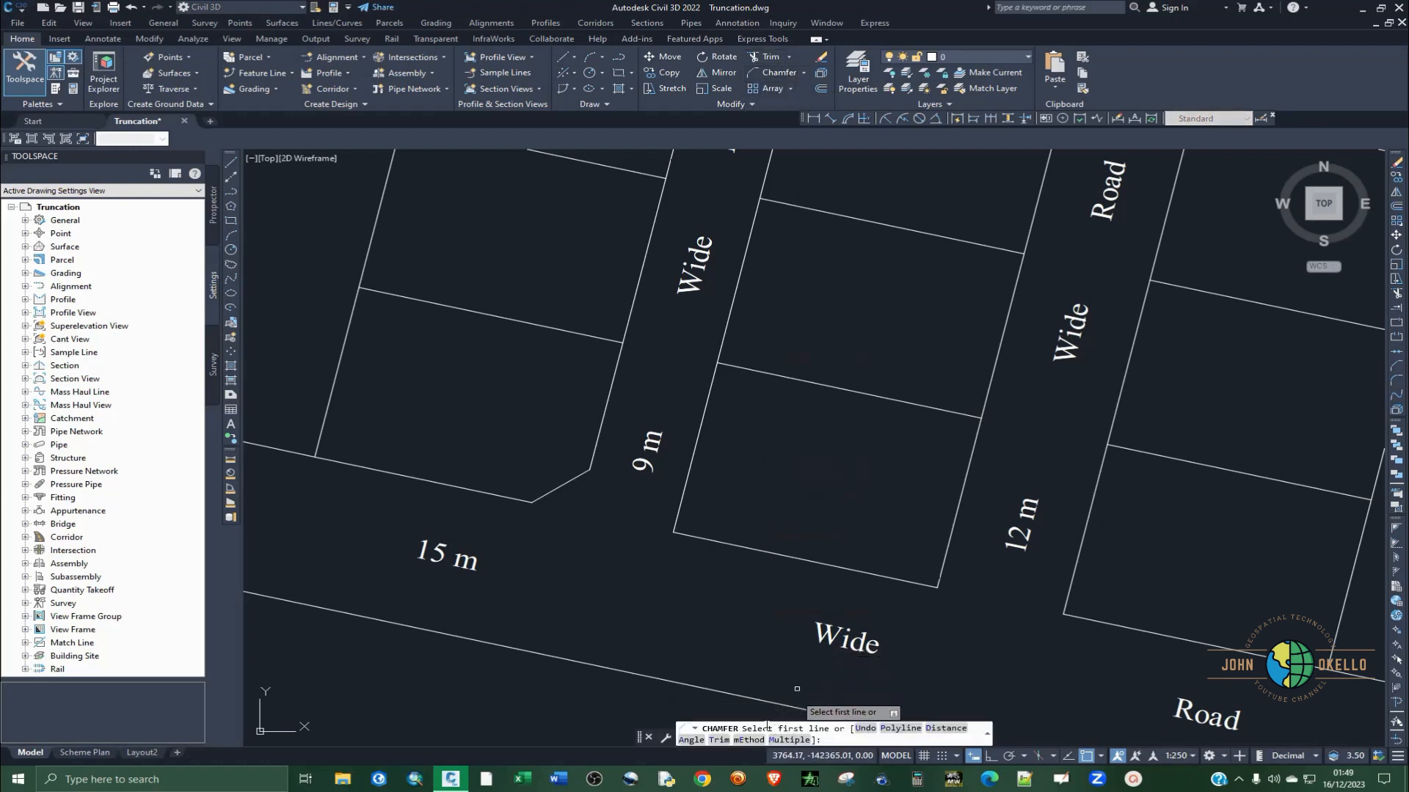
left_click(945, 728)
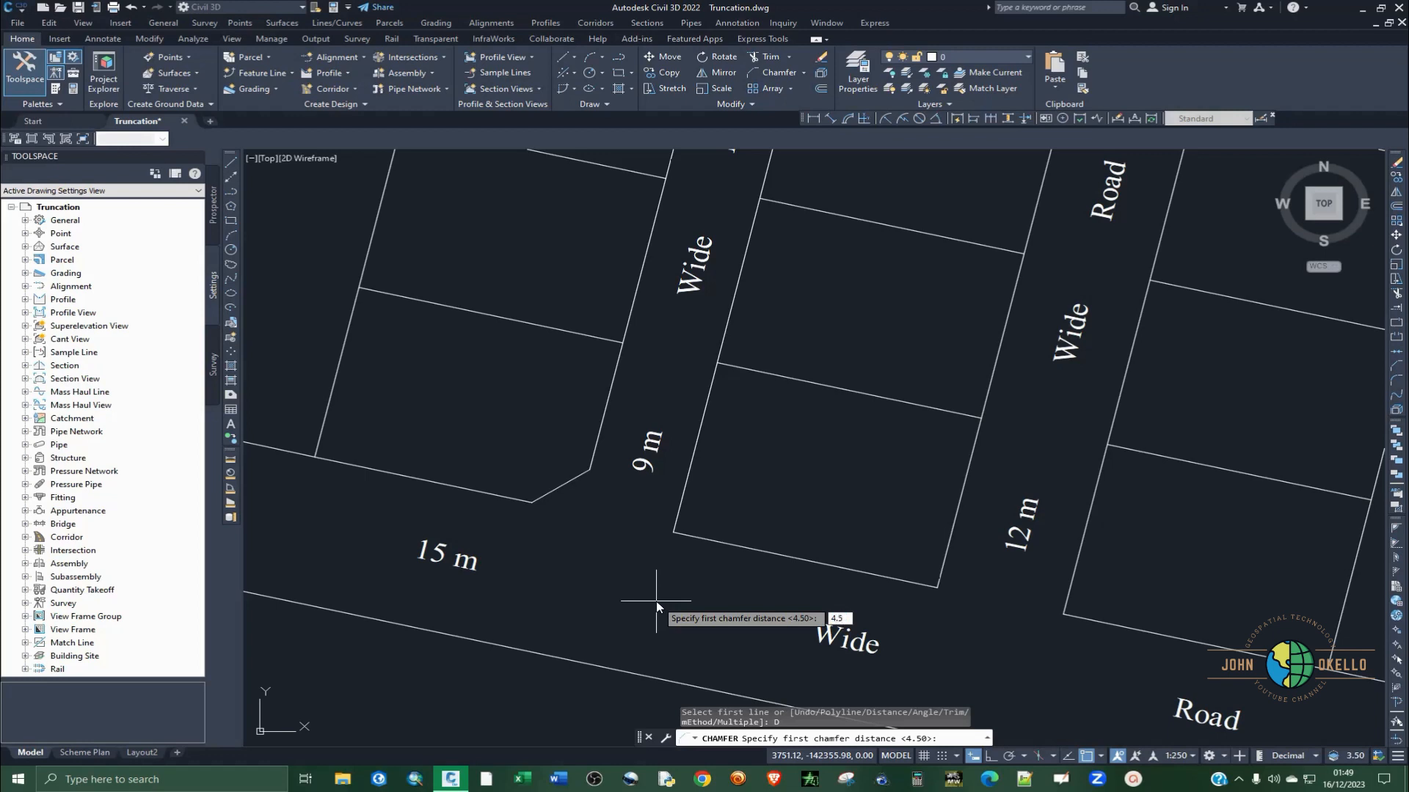
type("4.5")
key("Return")
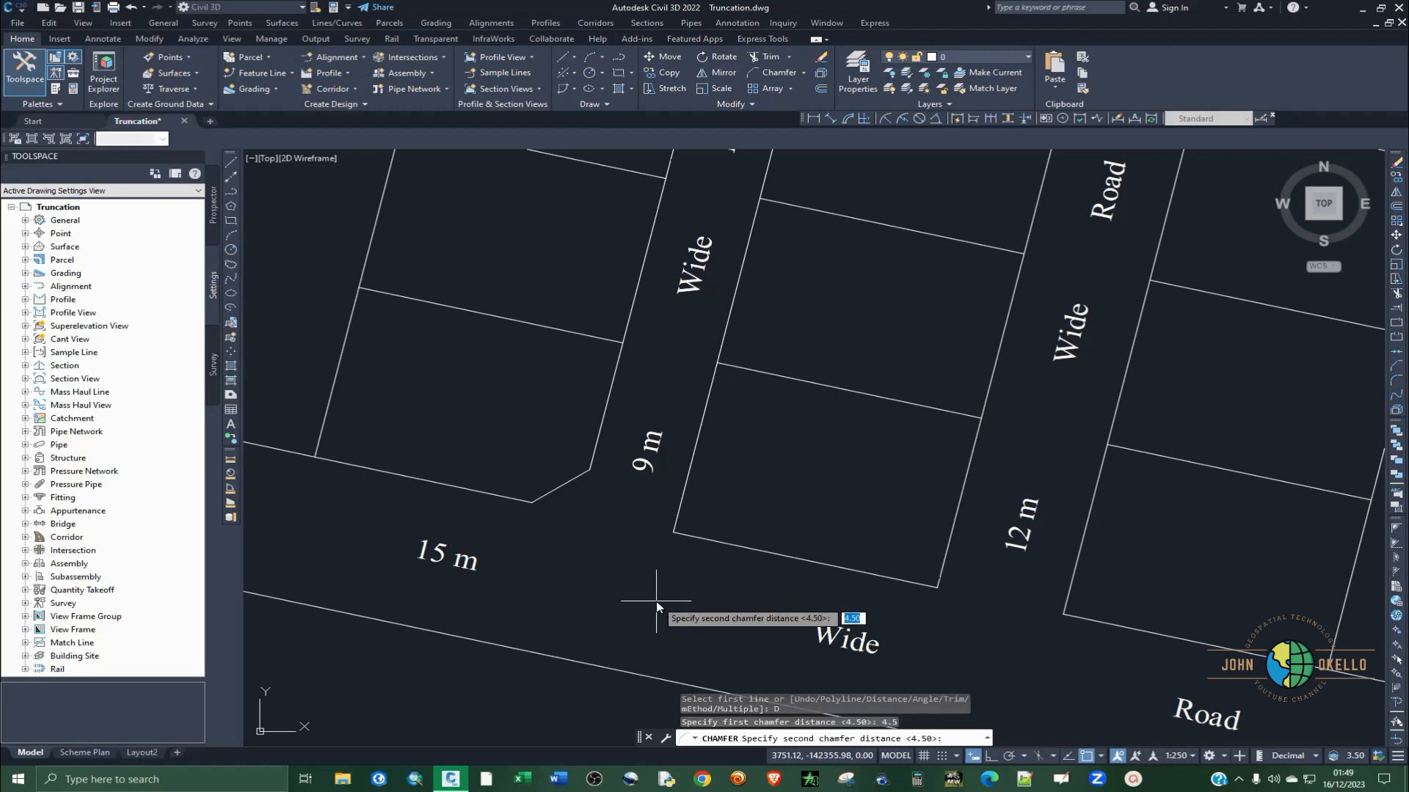
key("Return")
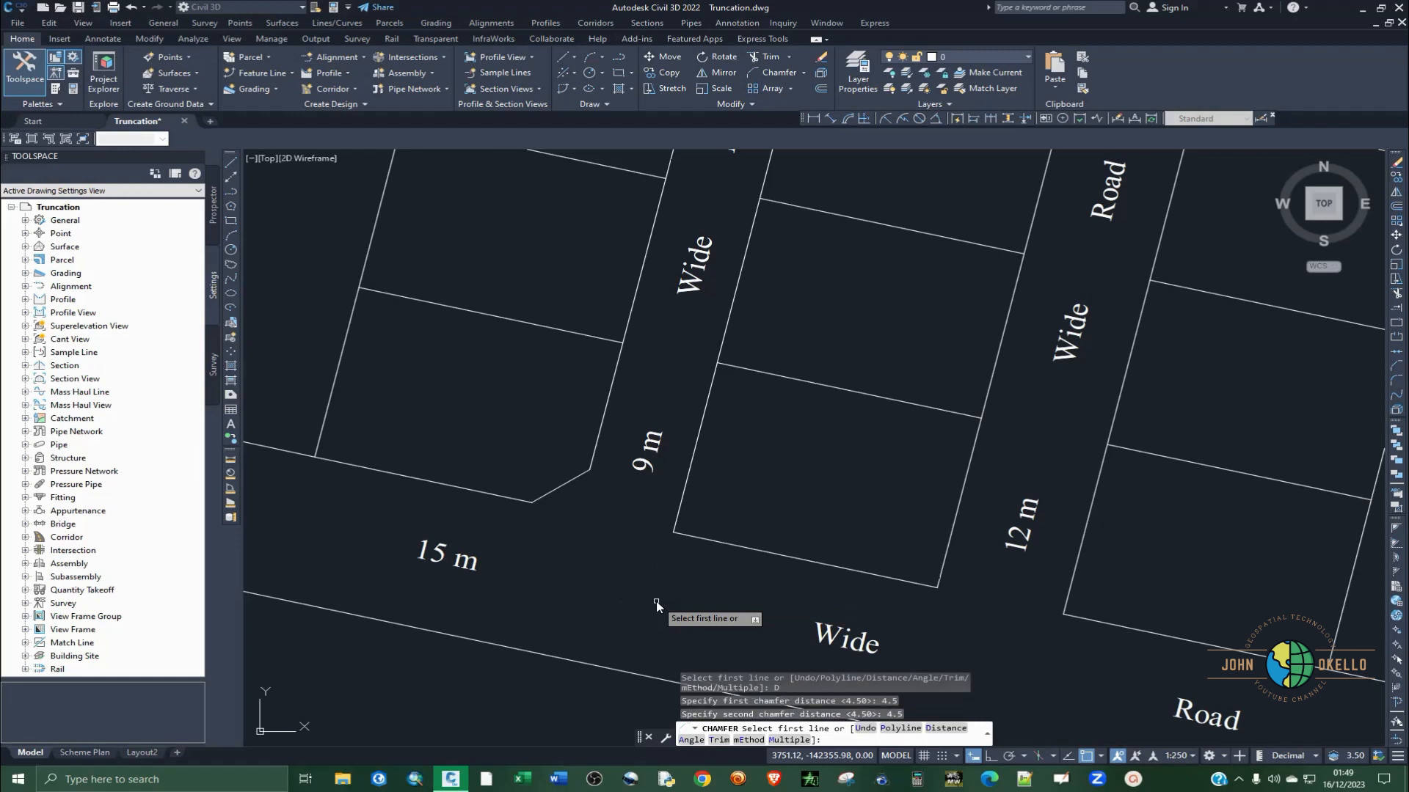
left_click(684, 490)
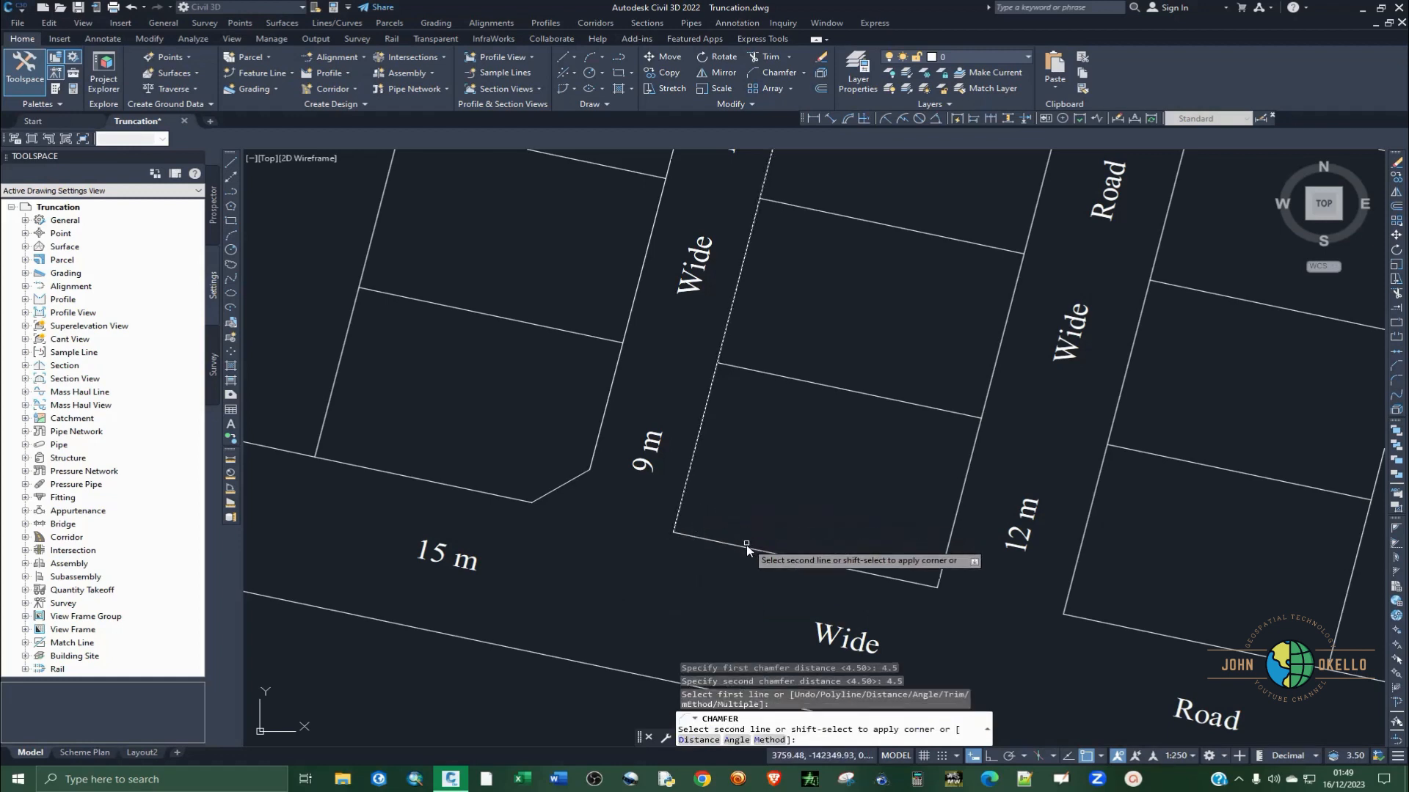
left_click(745, 548)
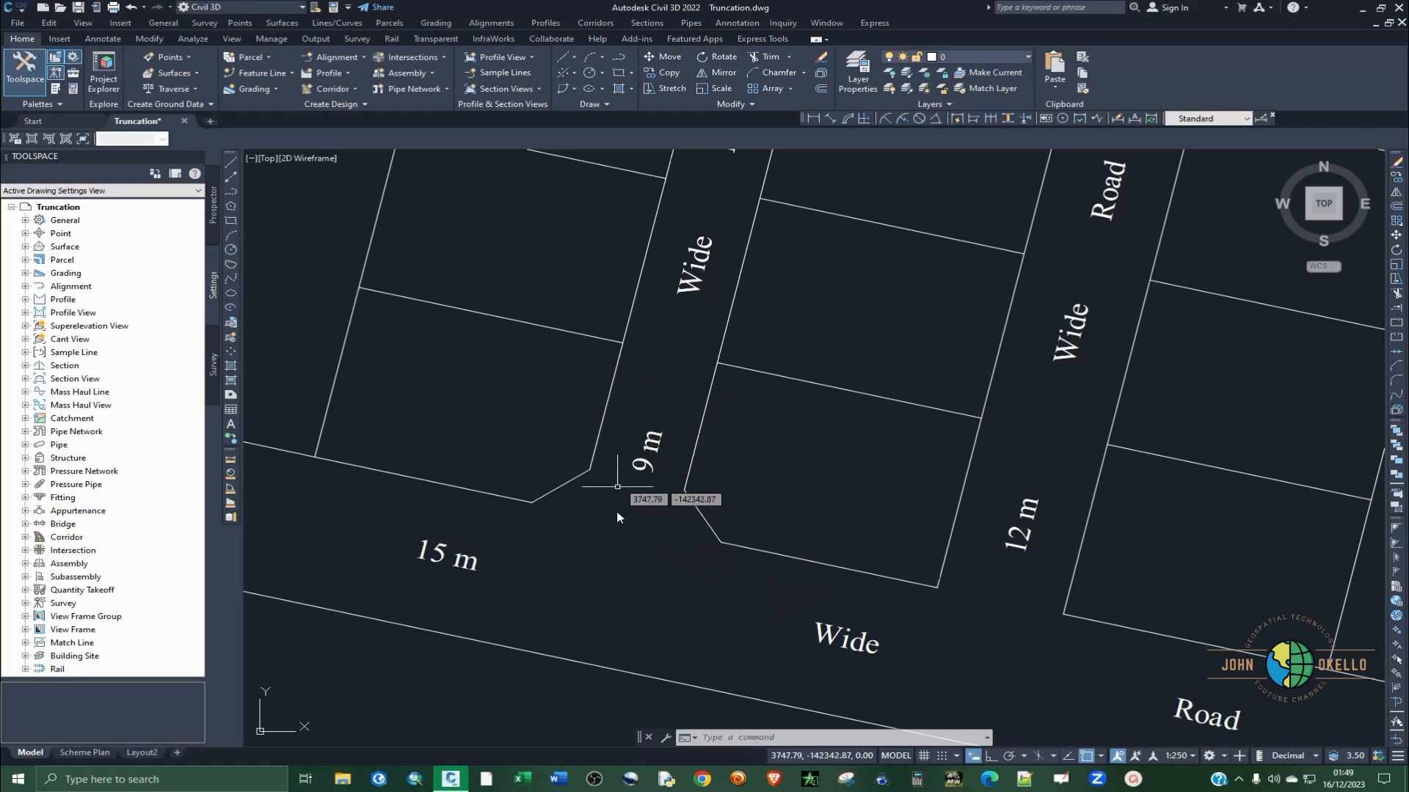
Chamfer the parcel corner on the west side of the 12 m road's junction with both distances 6, and save the drawing
scroll(542, 491, "down", 2)
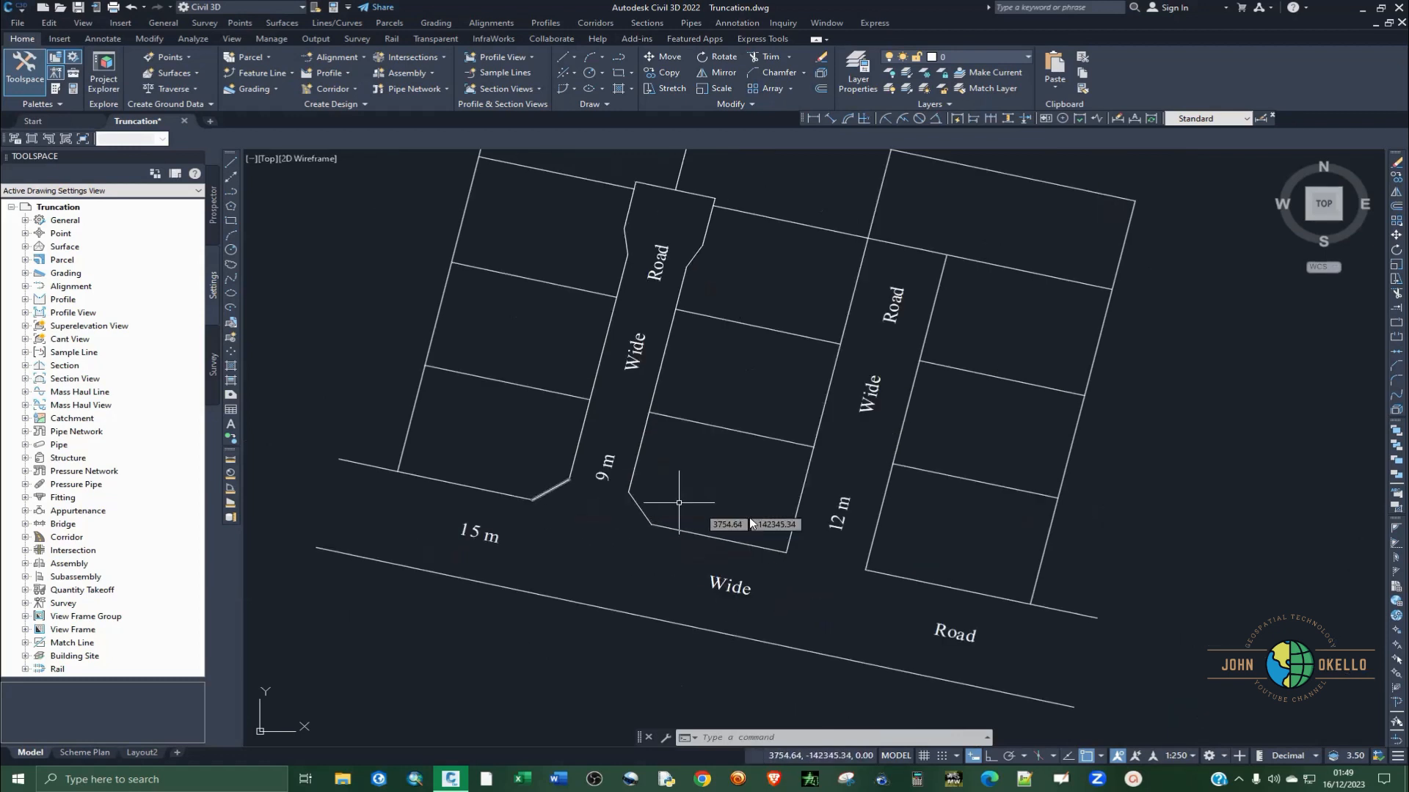
scroll(917, 601, "up", 2)
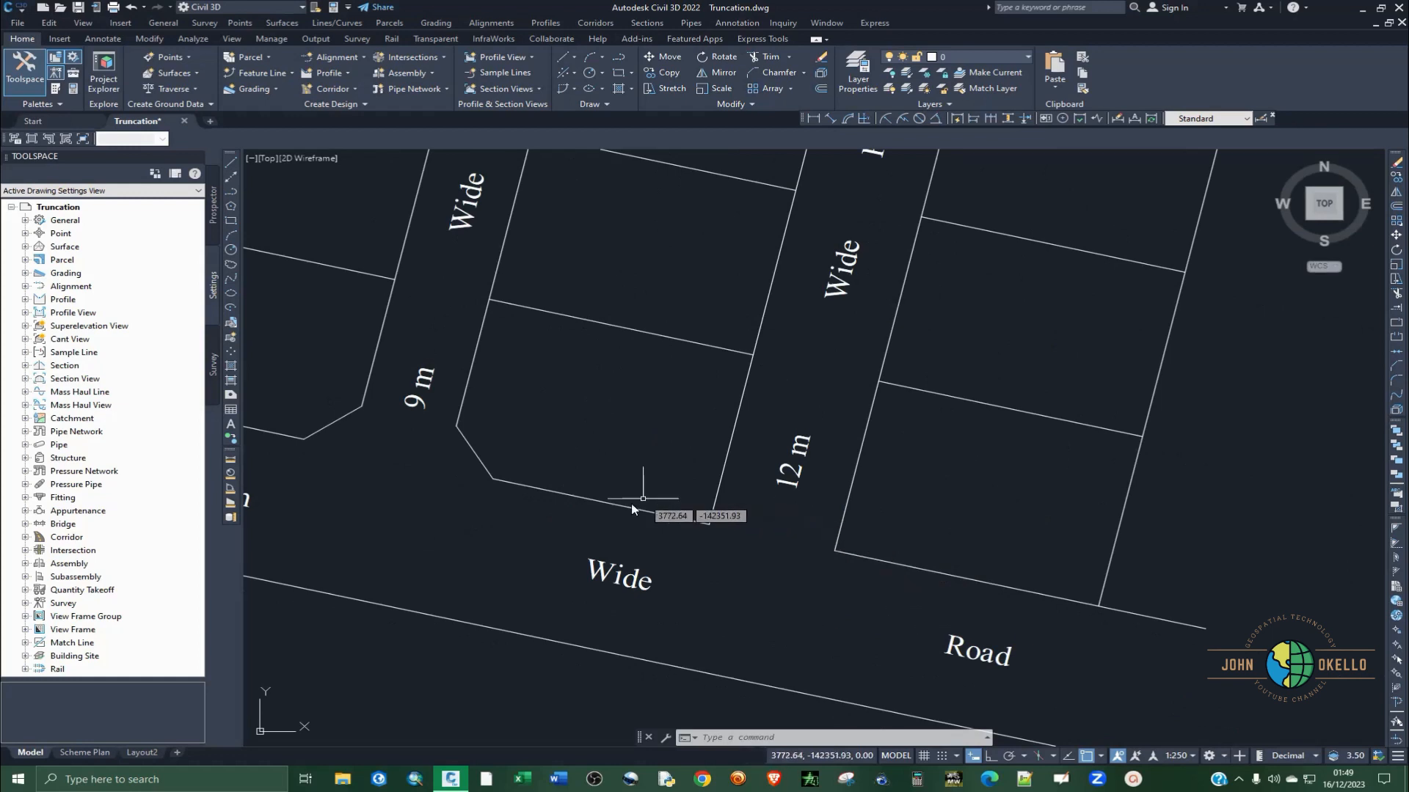
scroll(760, 562, "down", 2)
scroll(758, 561, "up", 2)
scroll(747, 558, "down", 2)
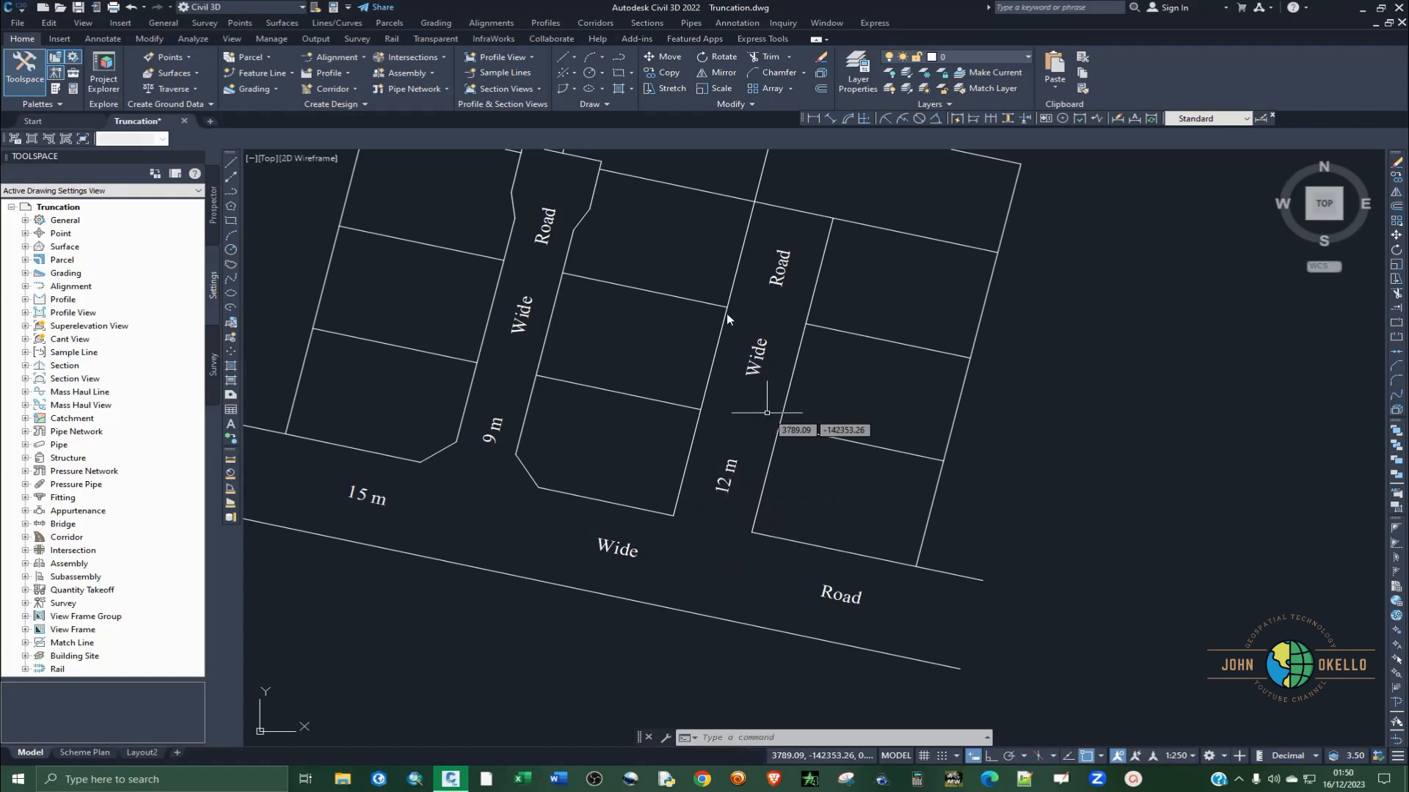
type("CHA")
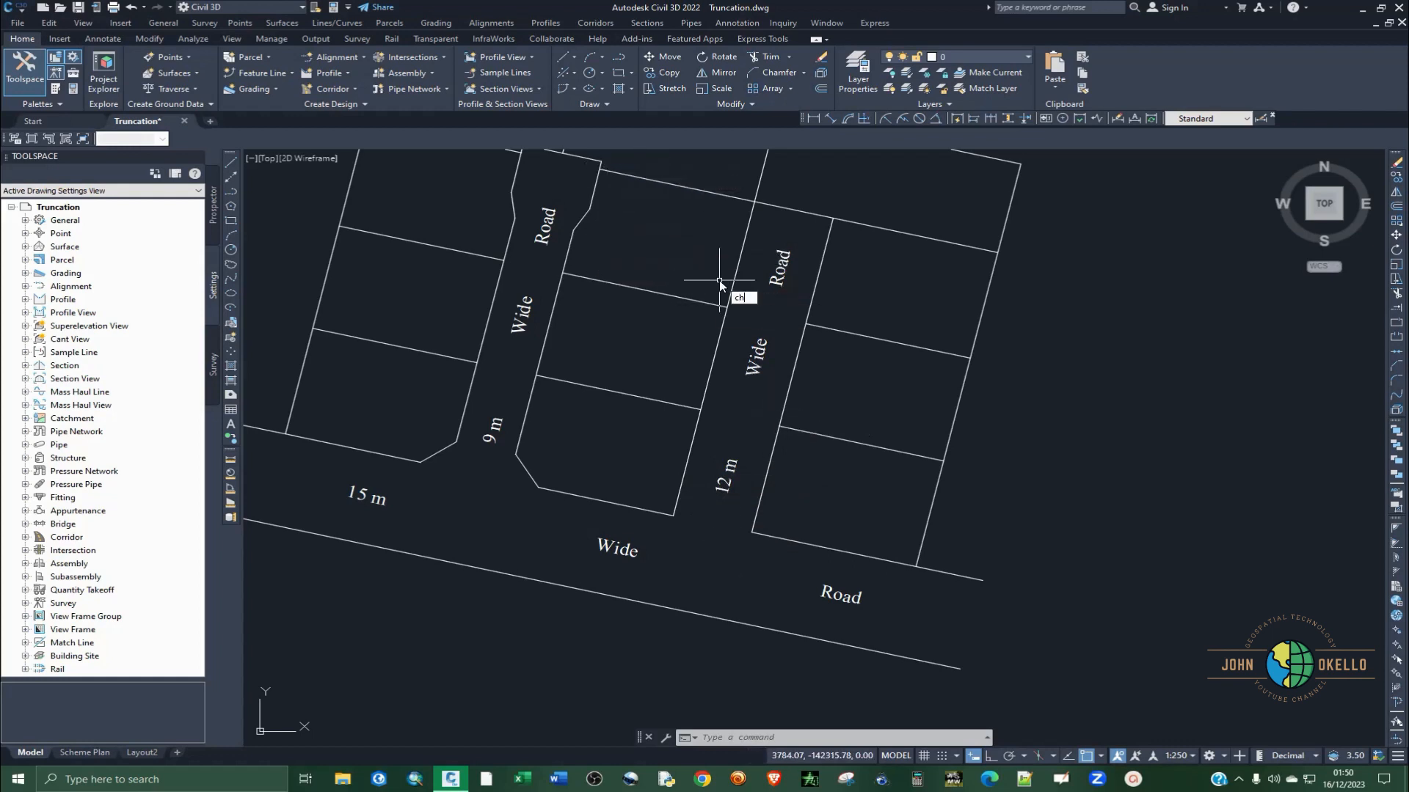
key("Return")
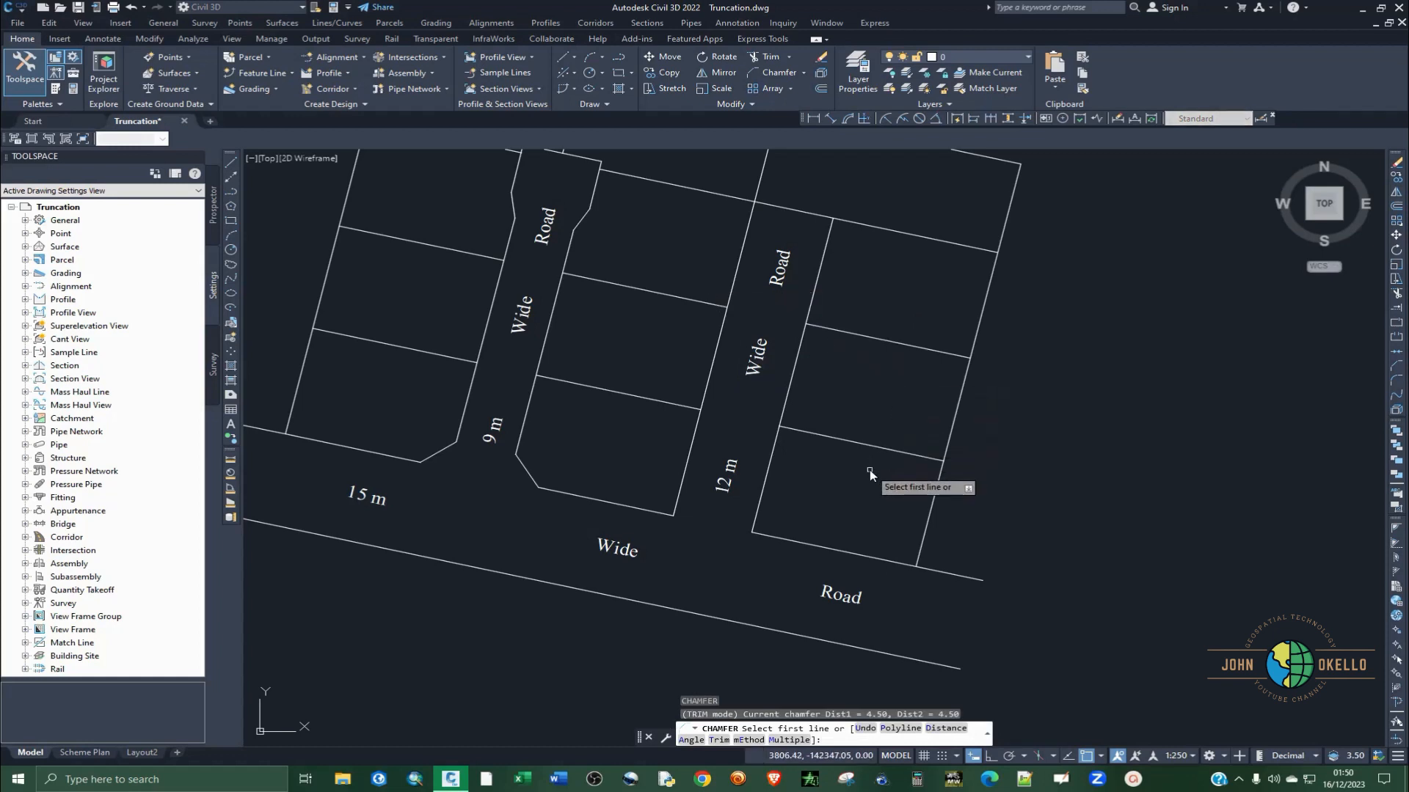
type("d")
key("Return")
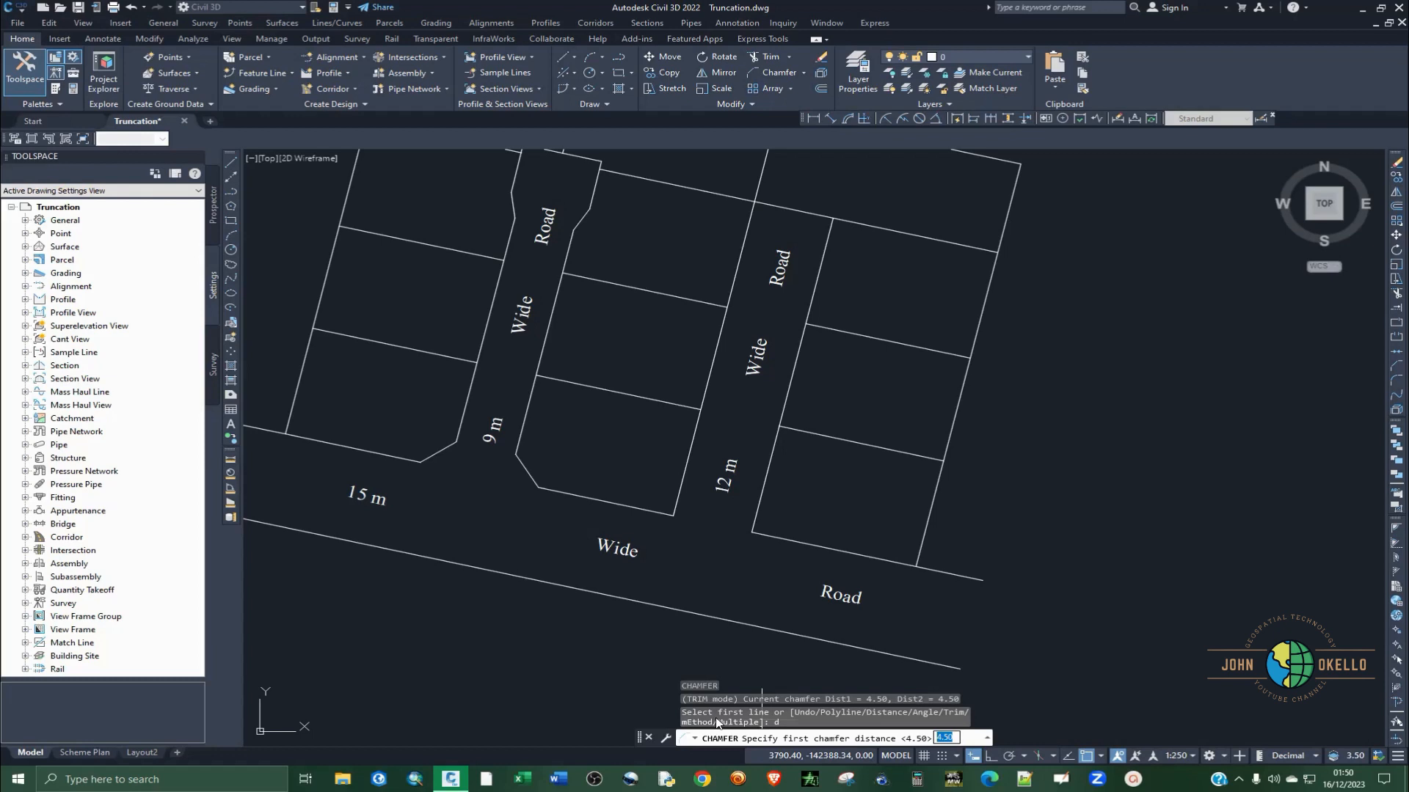
key("Return")
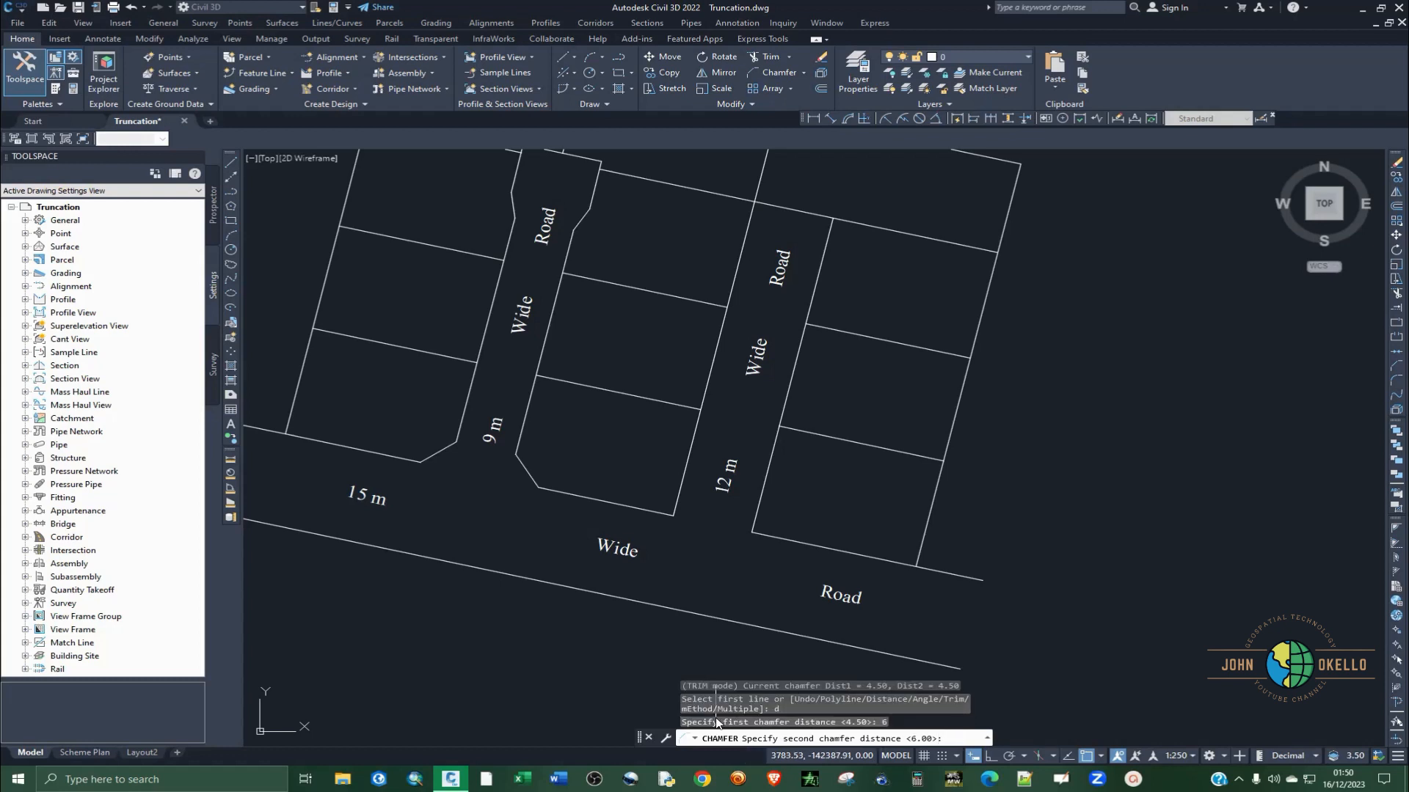
type("6")
key("Return")
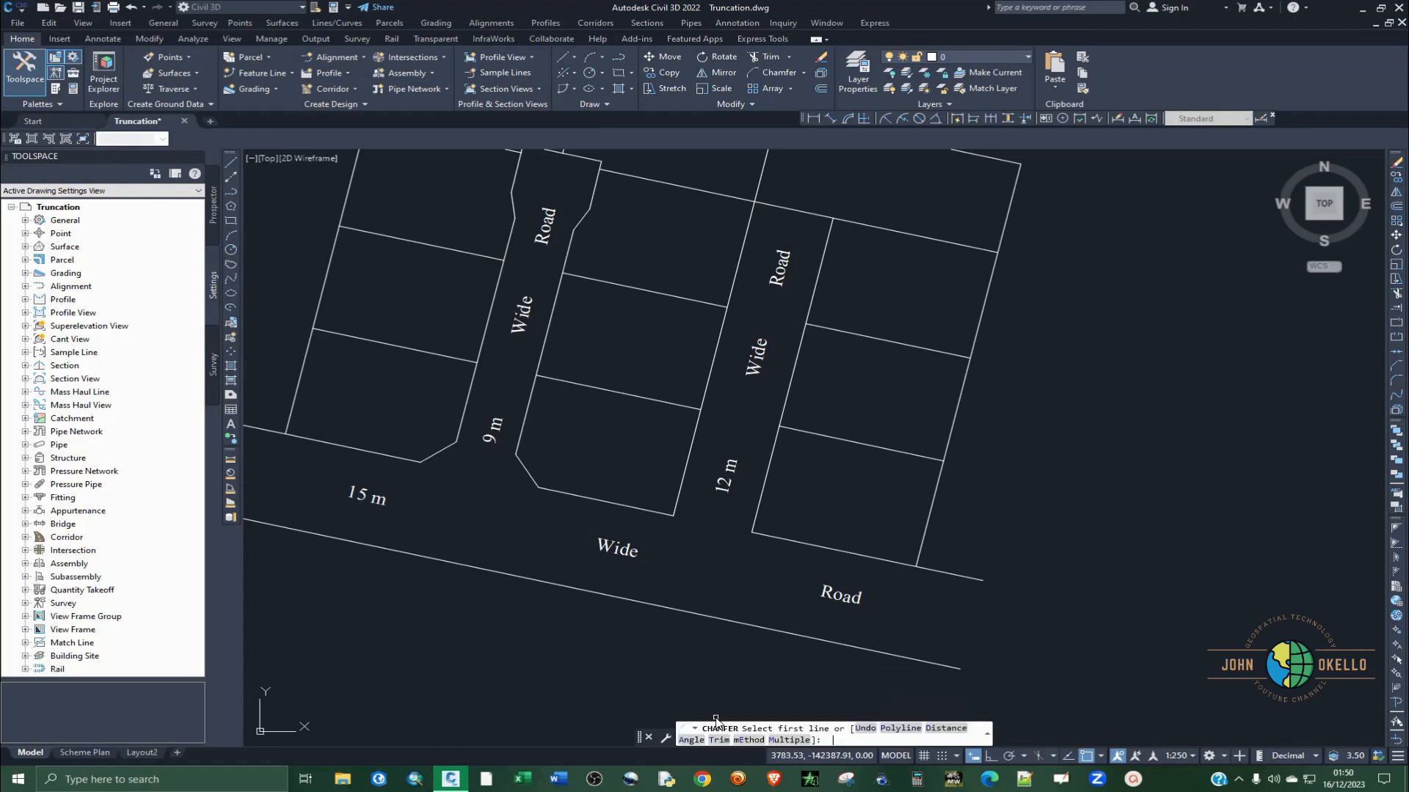
left_click(687, 483)
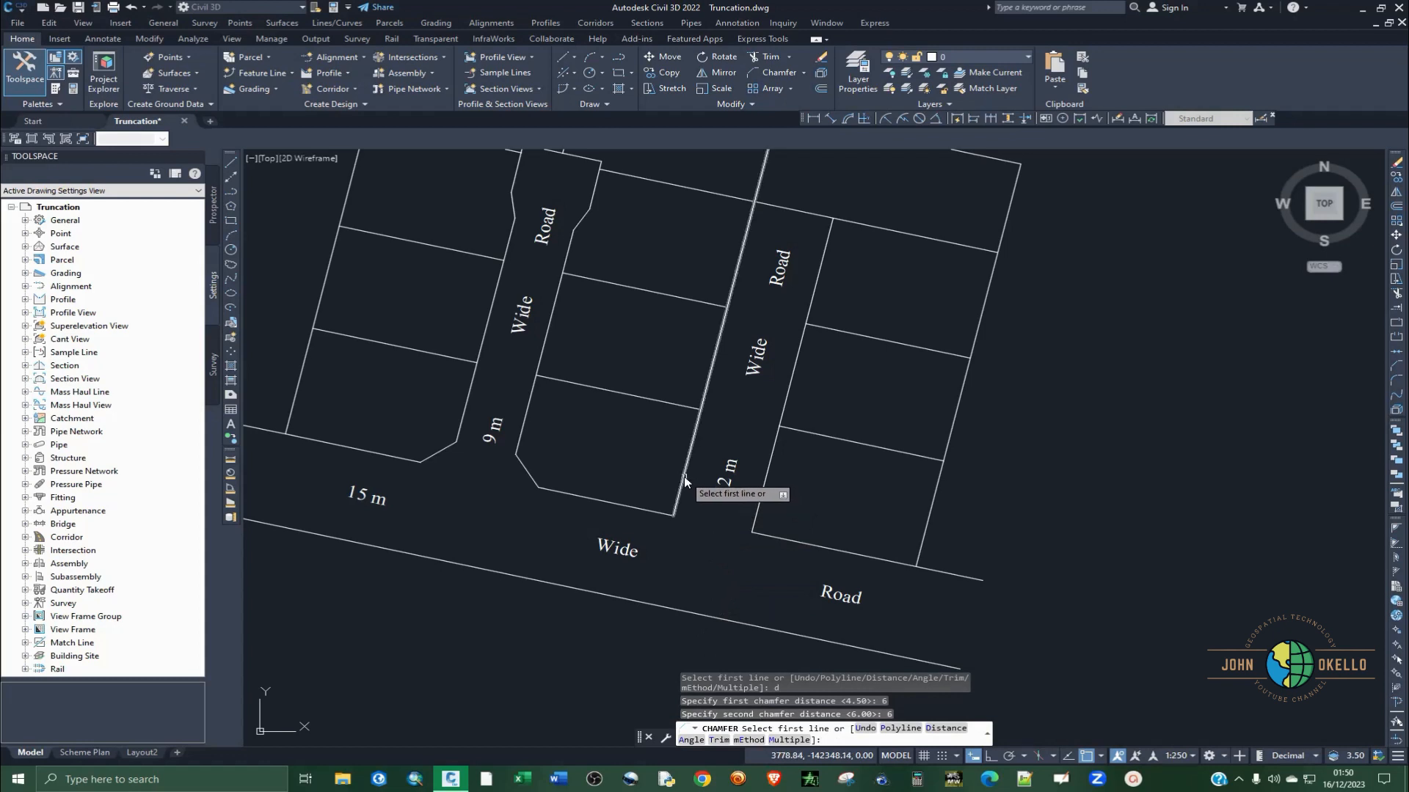
left_click(629, 505)
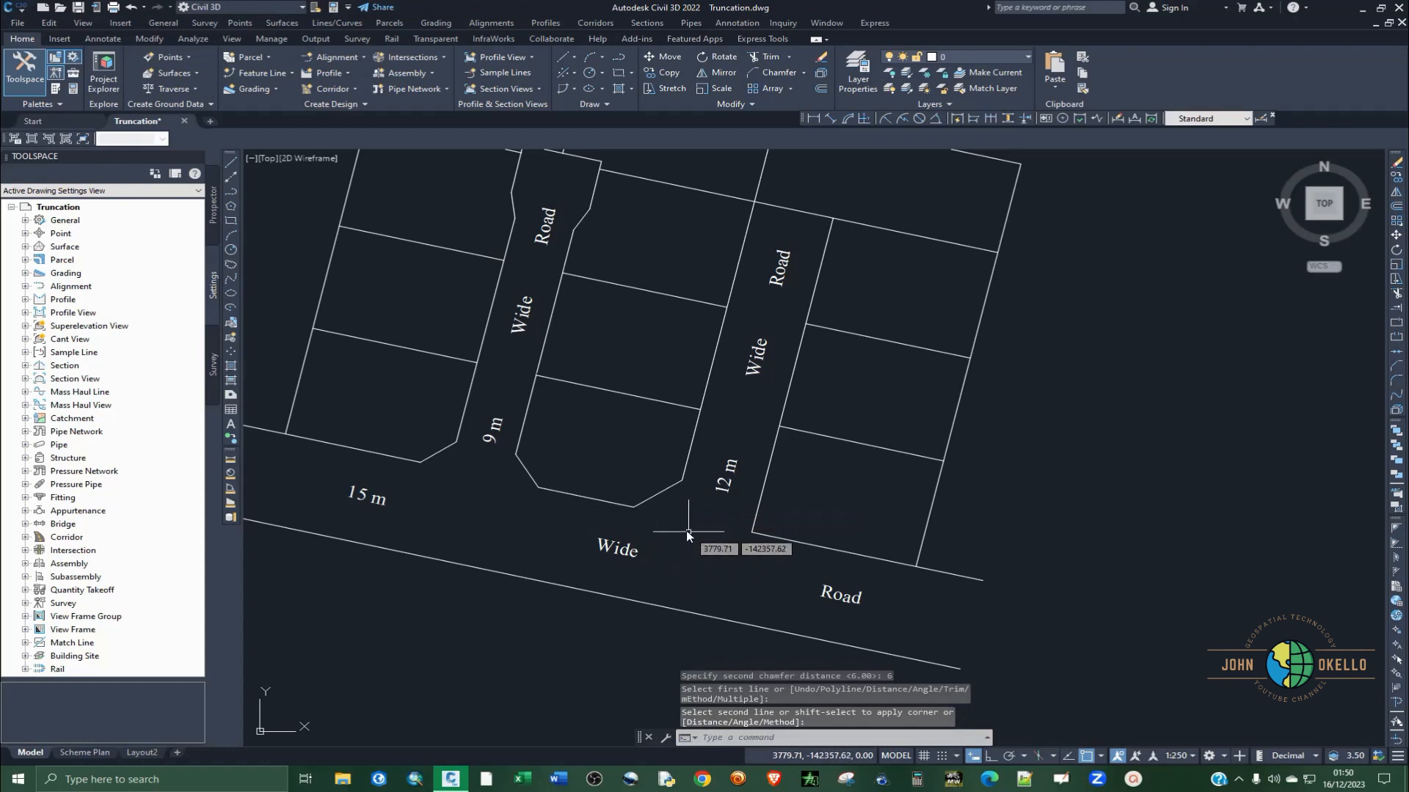
key("ctrl+s")
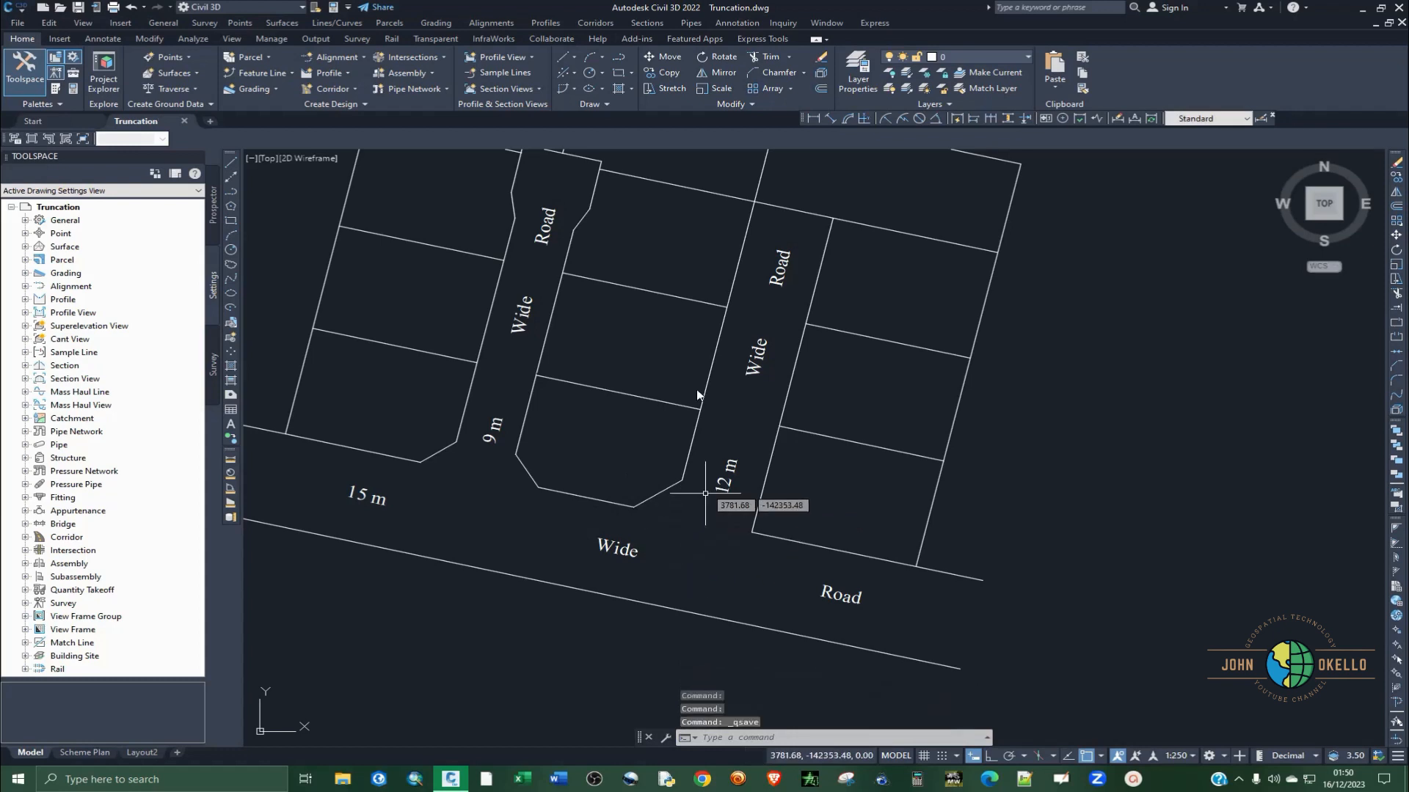
Try a chamfer with both distances 6.0 on the parcel corner east of the 12 m road, where it meets the 15 m road
left_click(1396, 374)
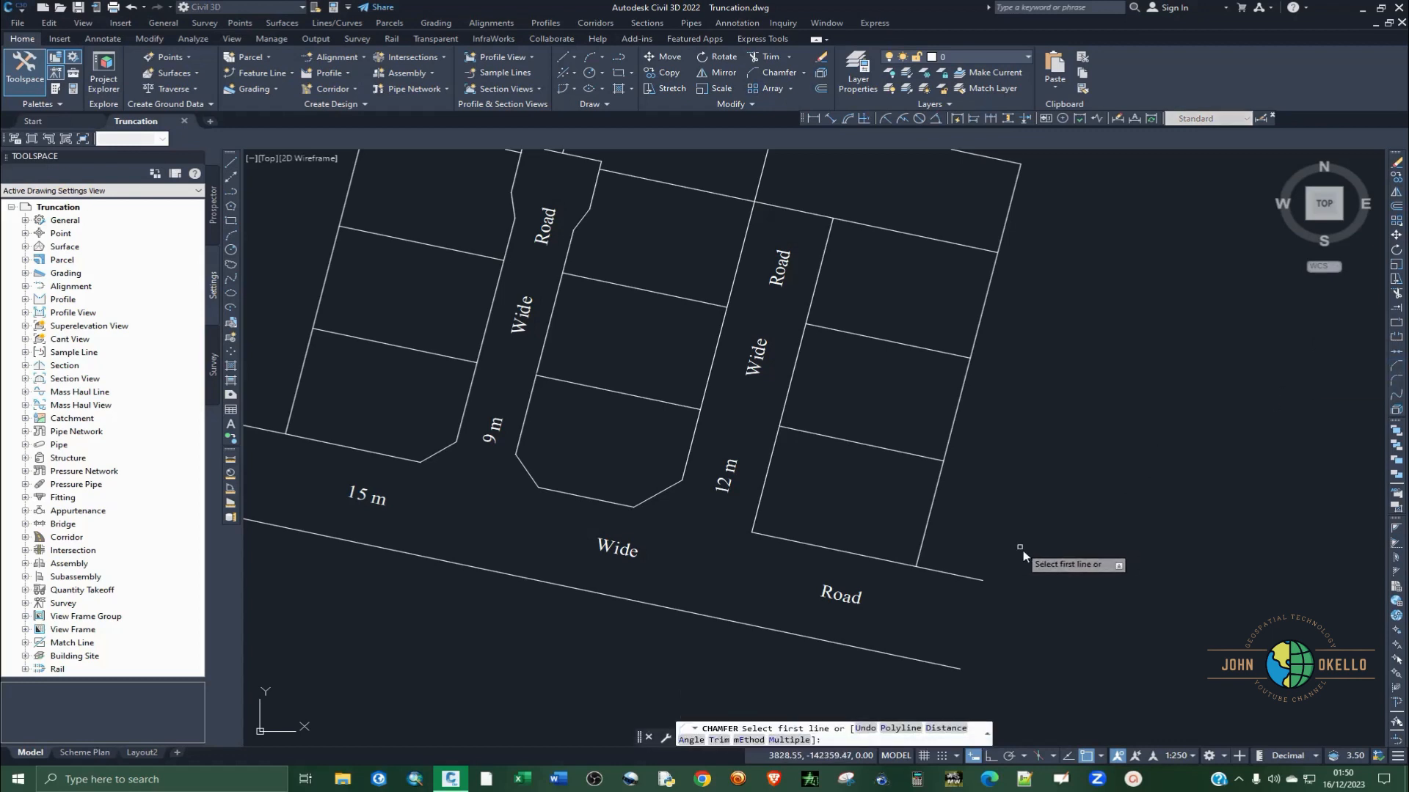
left_click(934, 728)
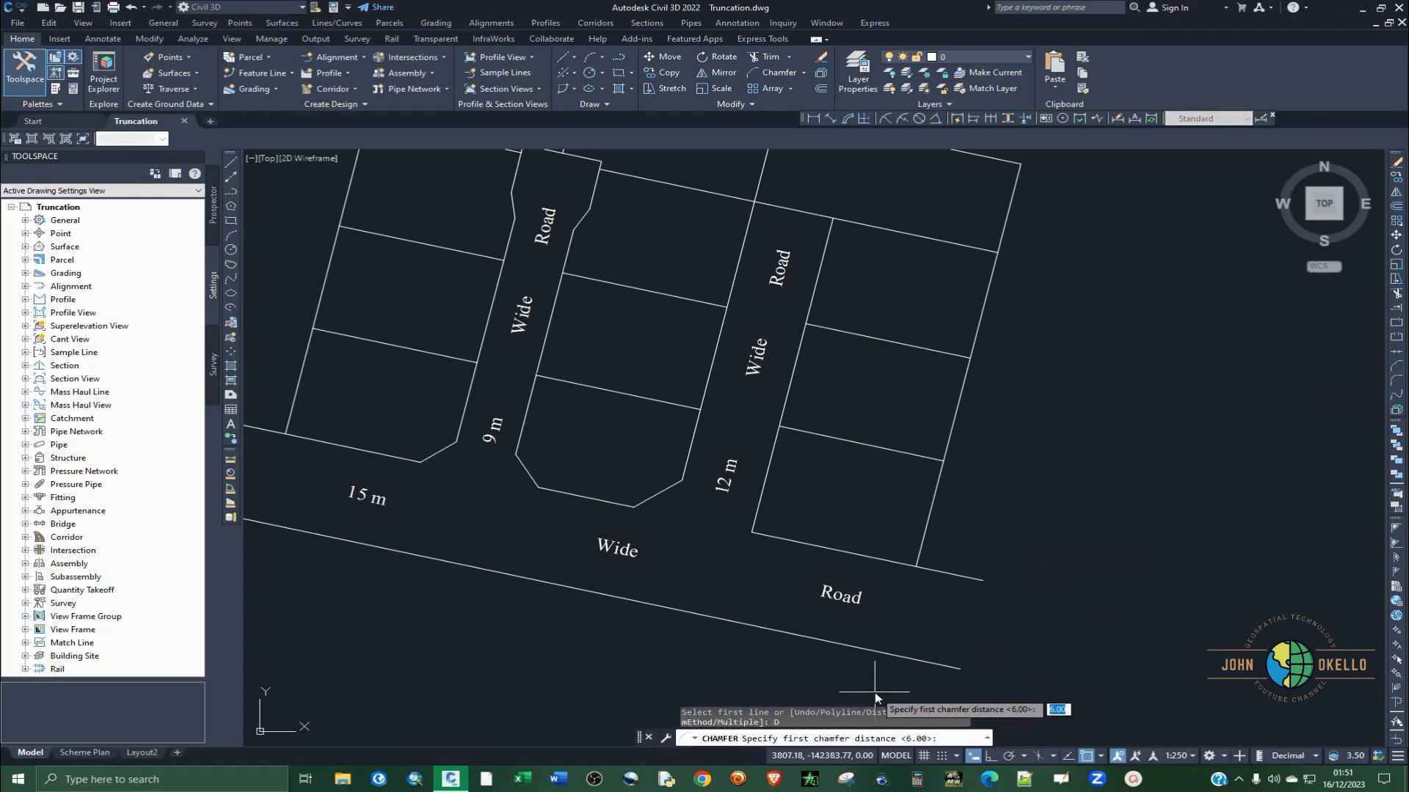
type("6.0")
key("Return")
type("6")
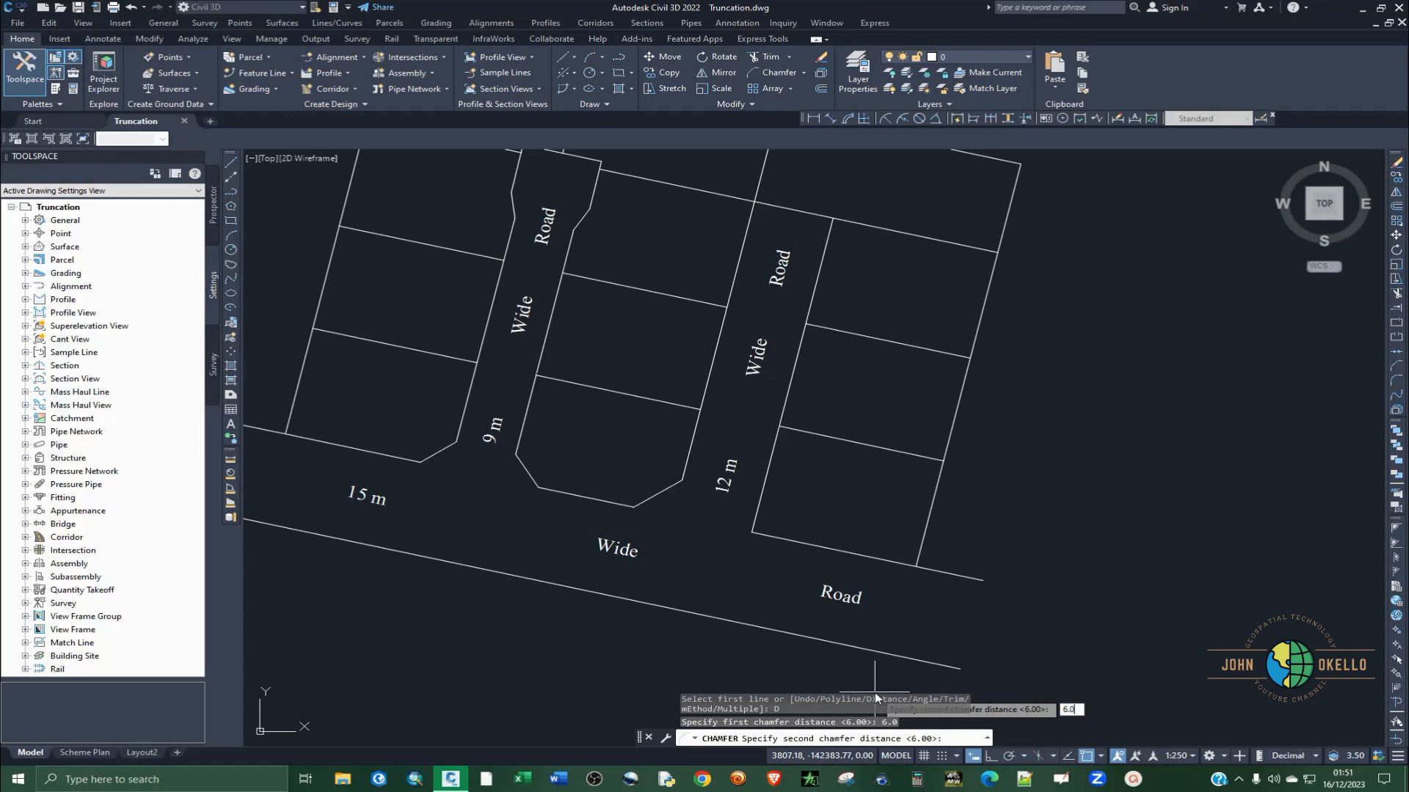
key("Return")
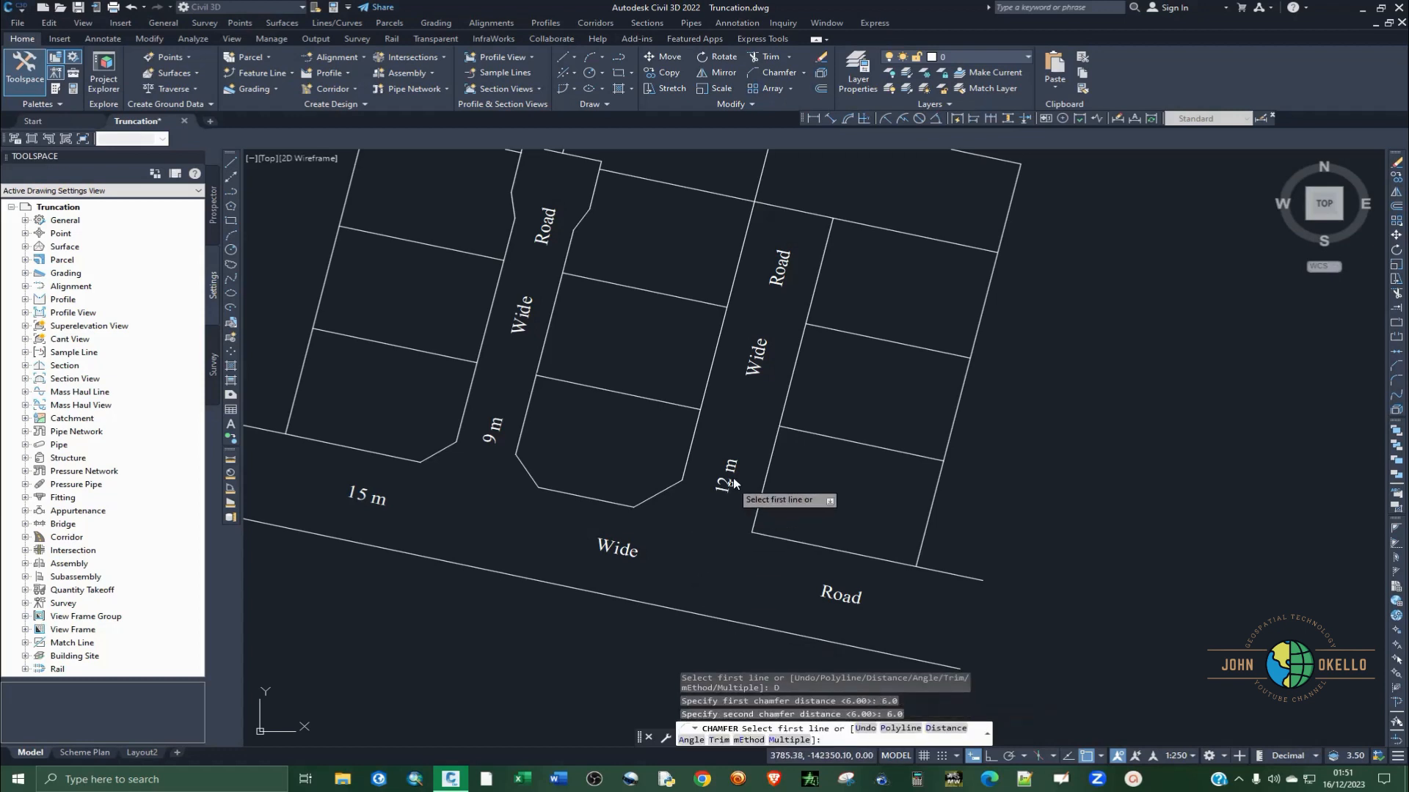
left_click(769, 465)
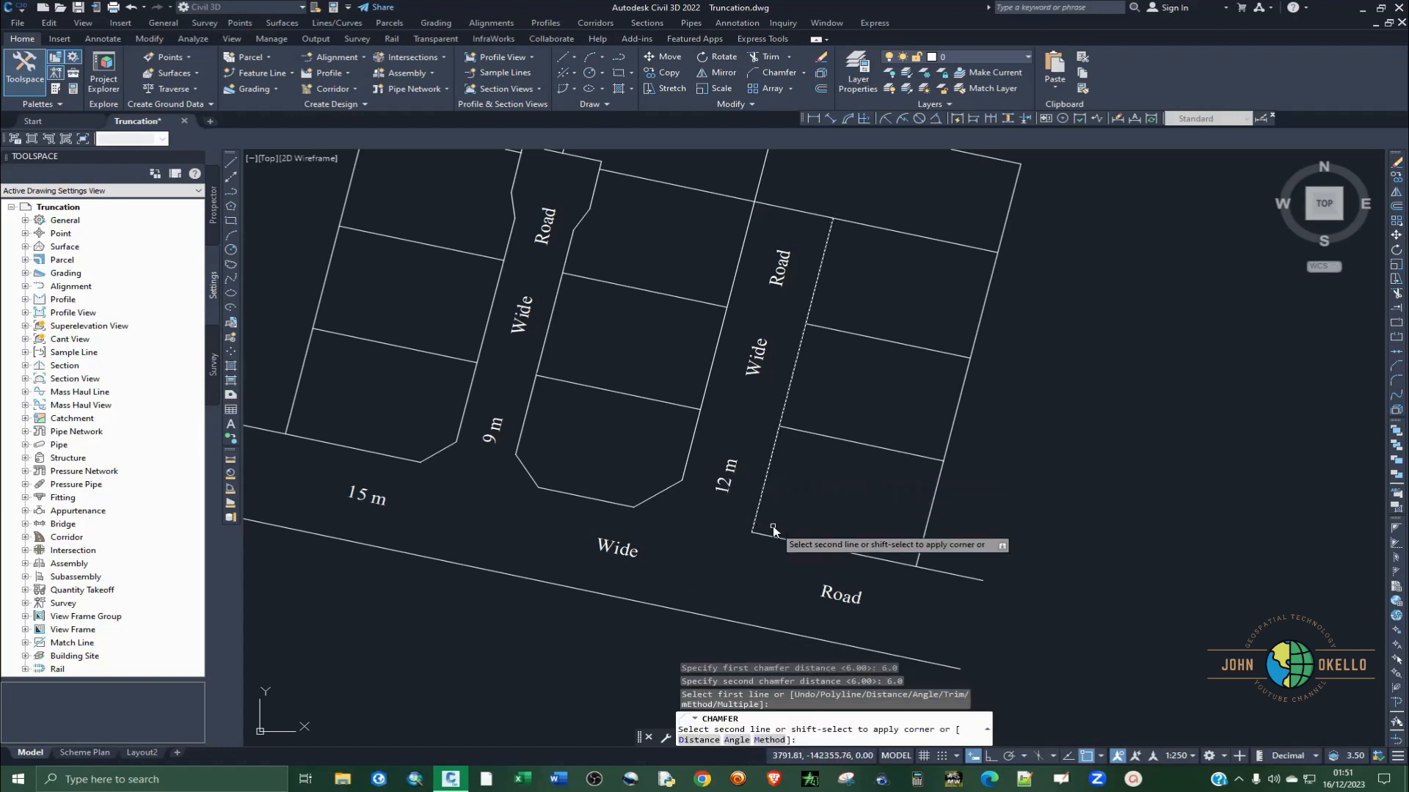
left_click(808, 546)
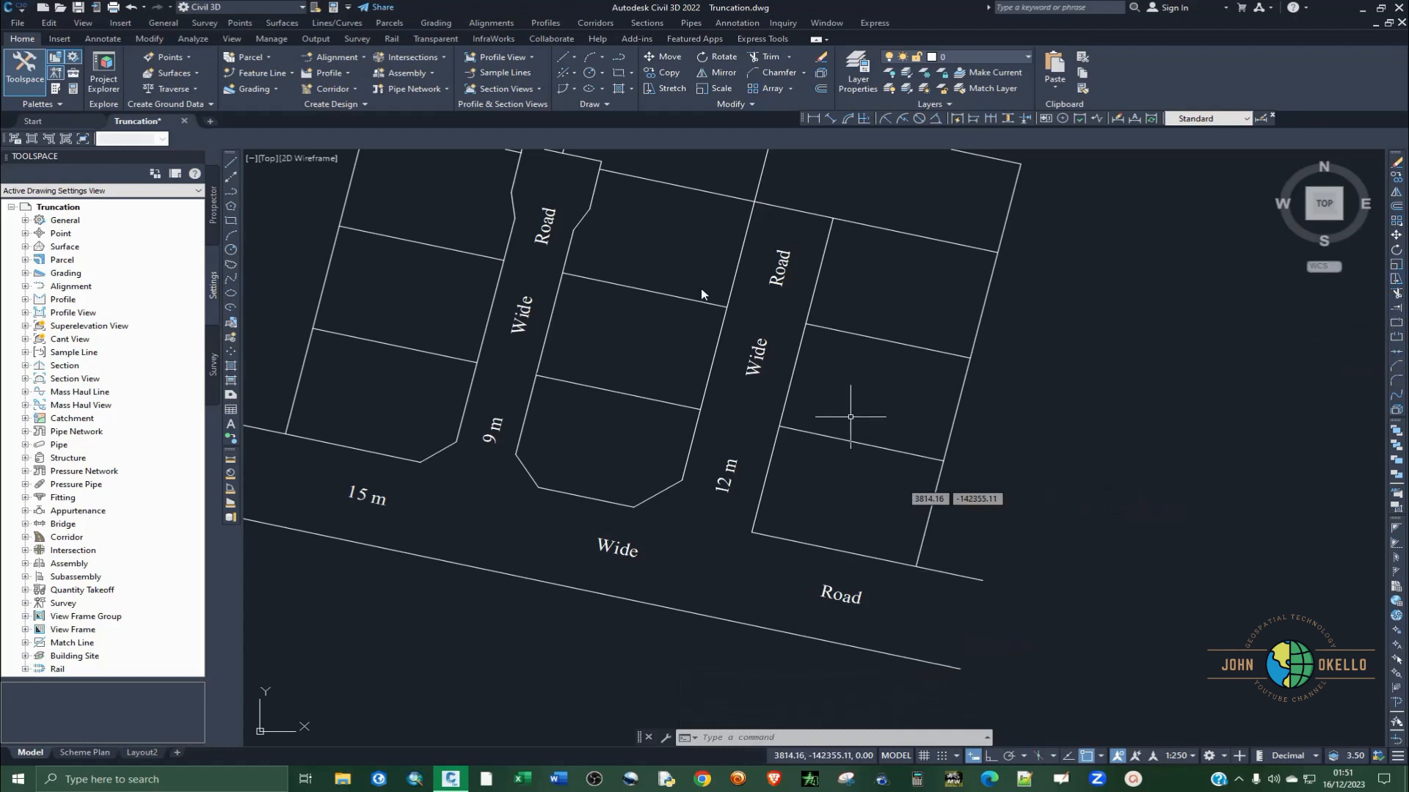
Chamfer the parcel corner on the east side of the 12 m road's junction with both distances 6.00, and save the drawing
type("CHA")
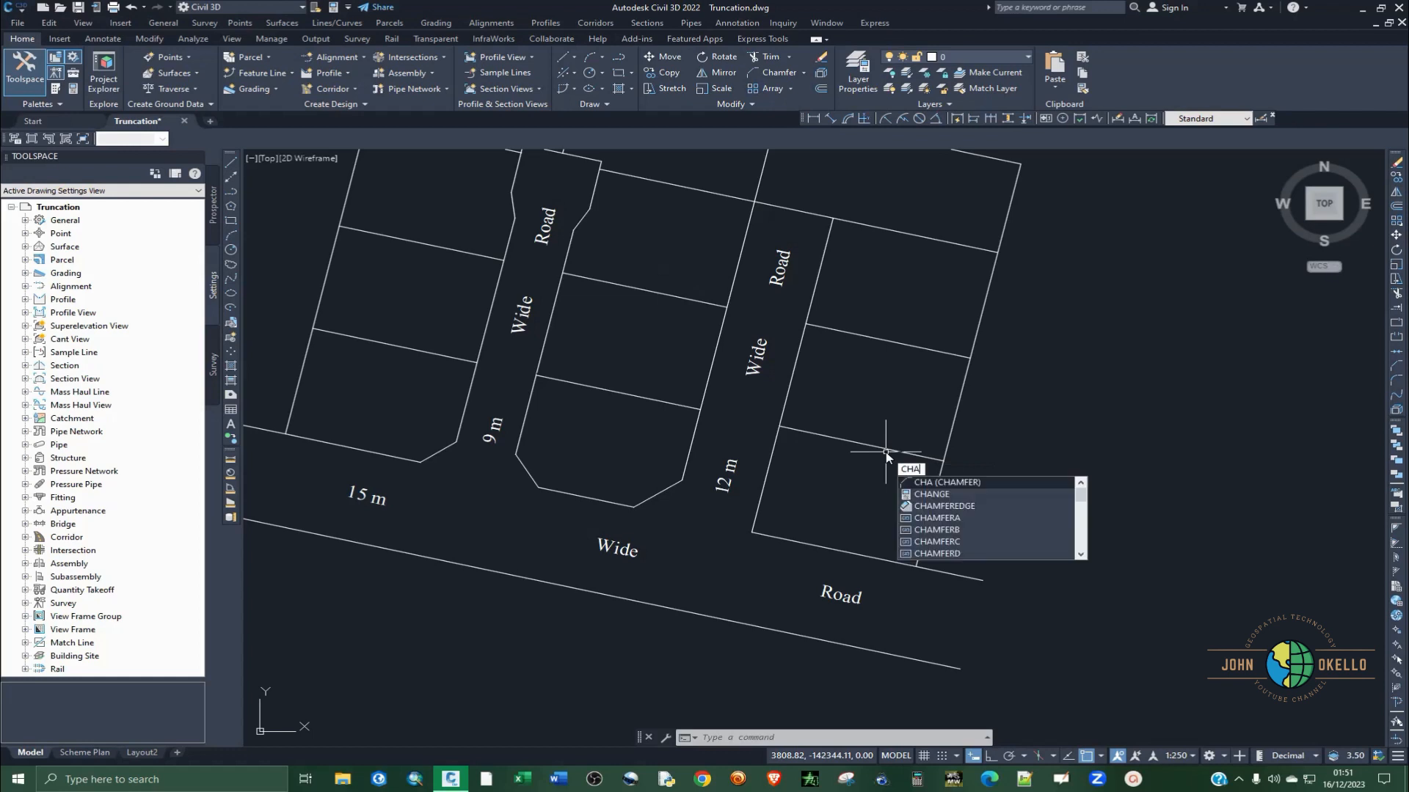
key("Return")
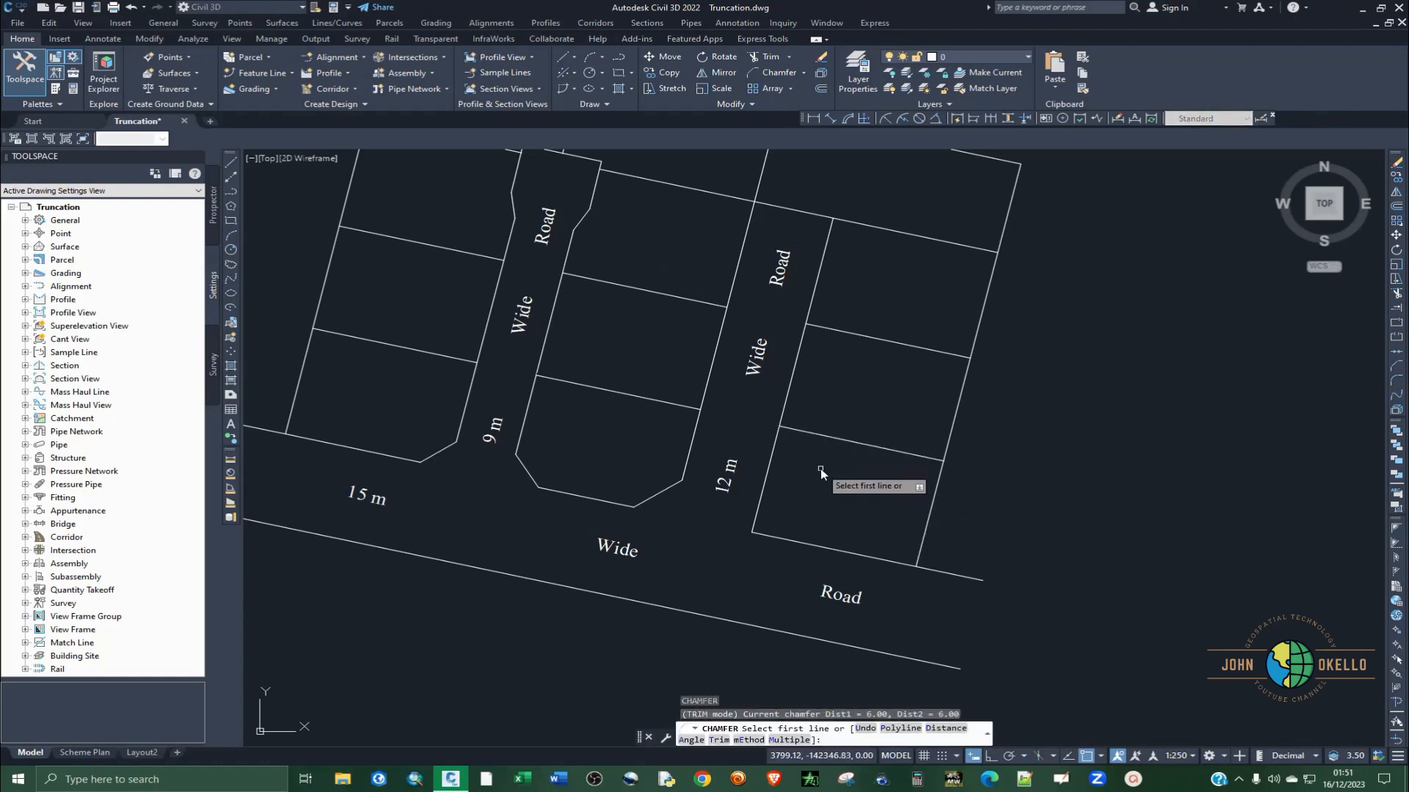
left_click(946, 728)
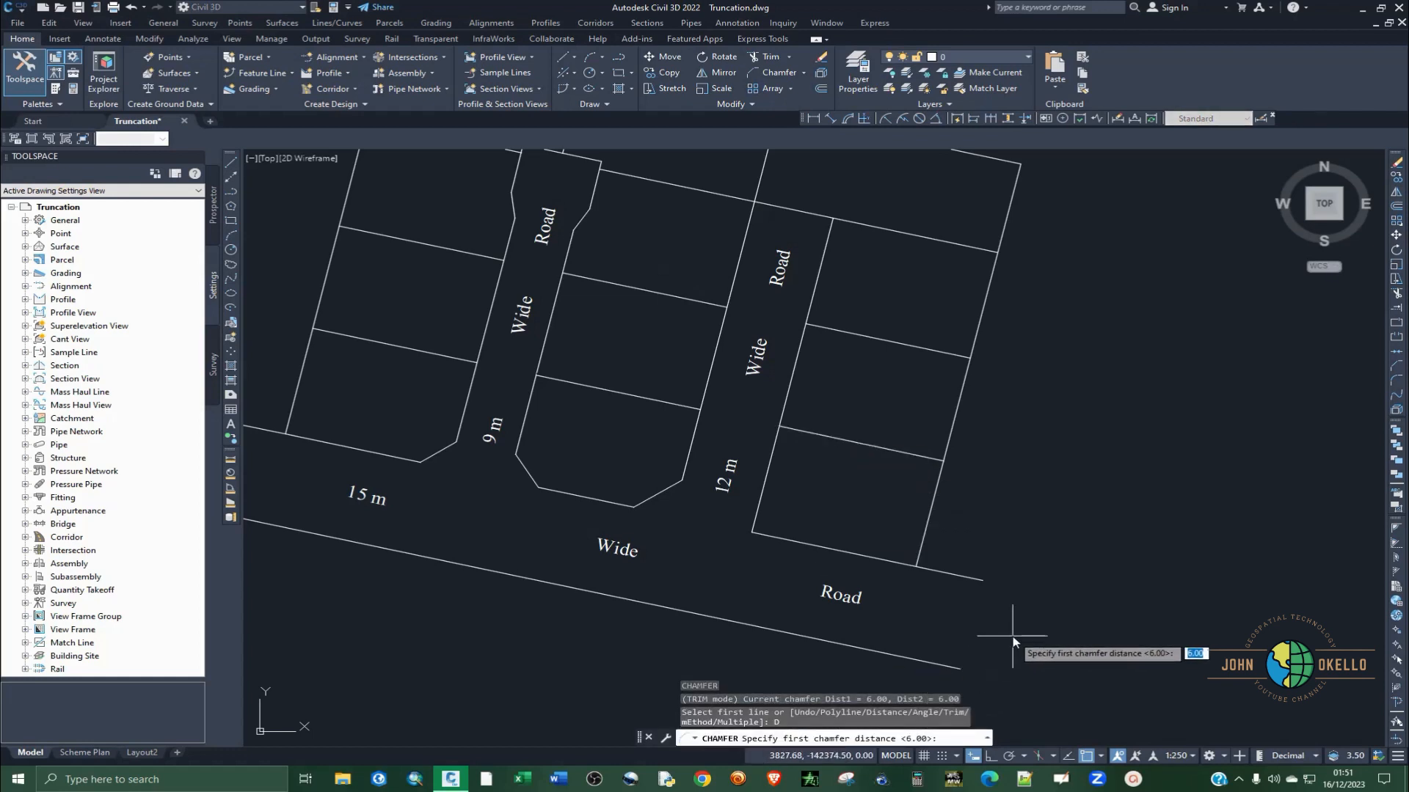
key("Return")
key("Return")
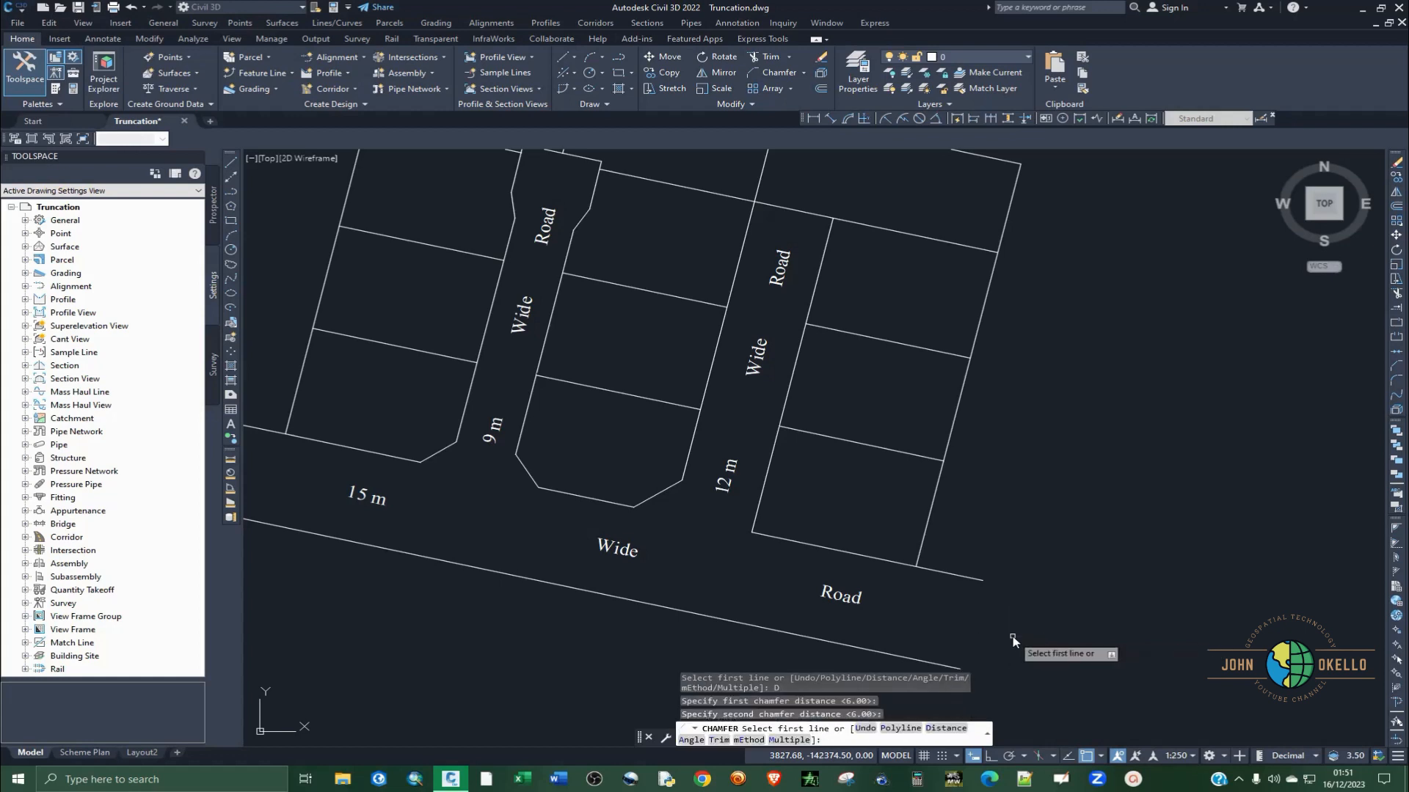
left_click(768, 474)
left_click(848, 552)
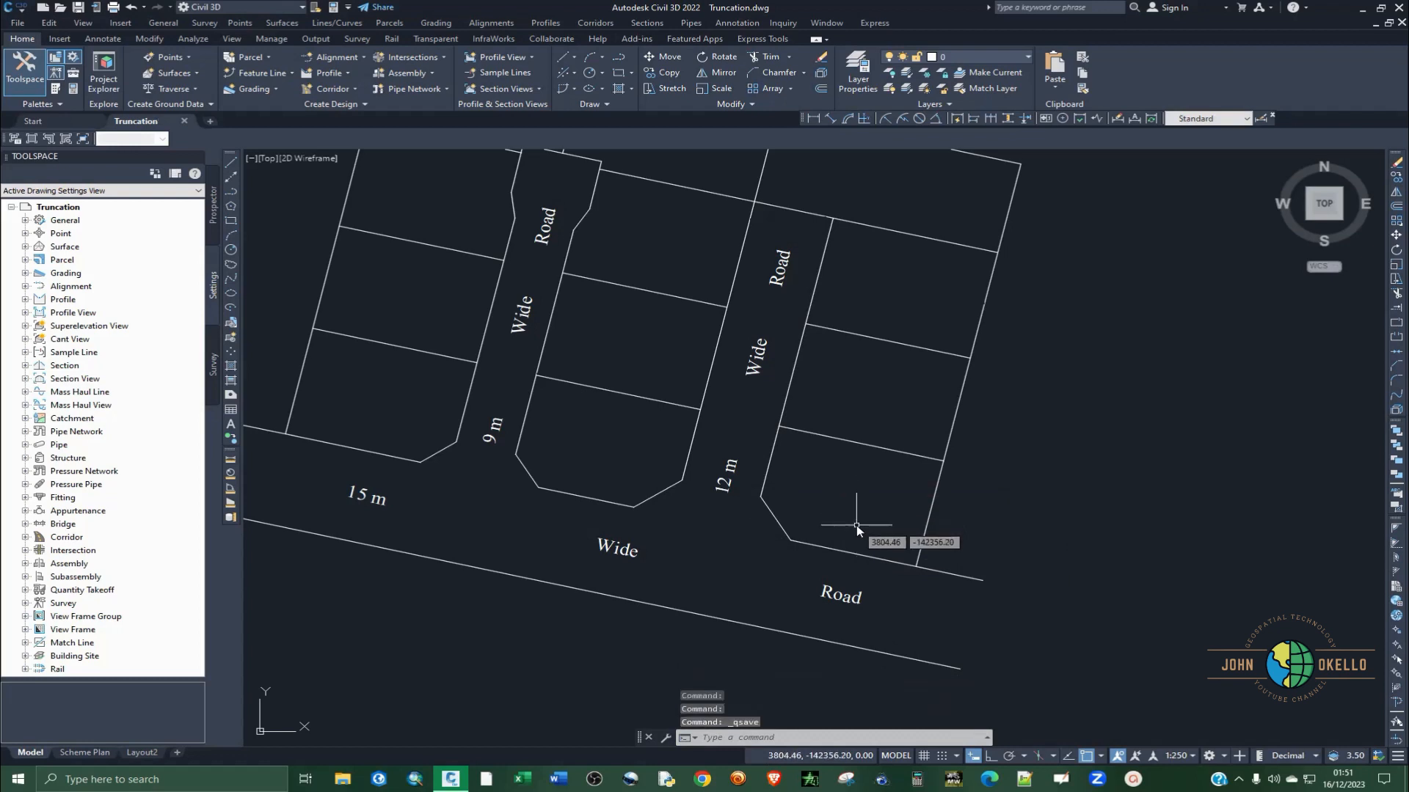
scroll(880, 526, "down", 2)
key("ctrl+s")
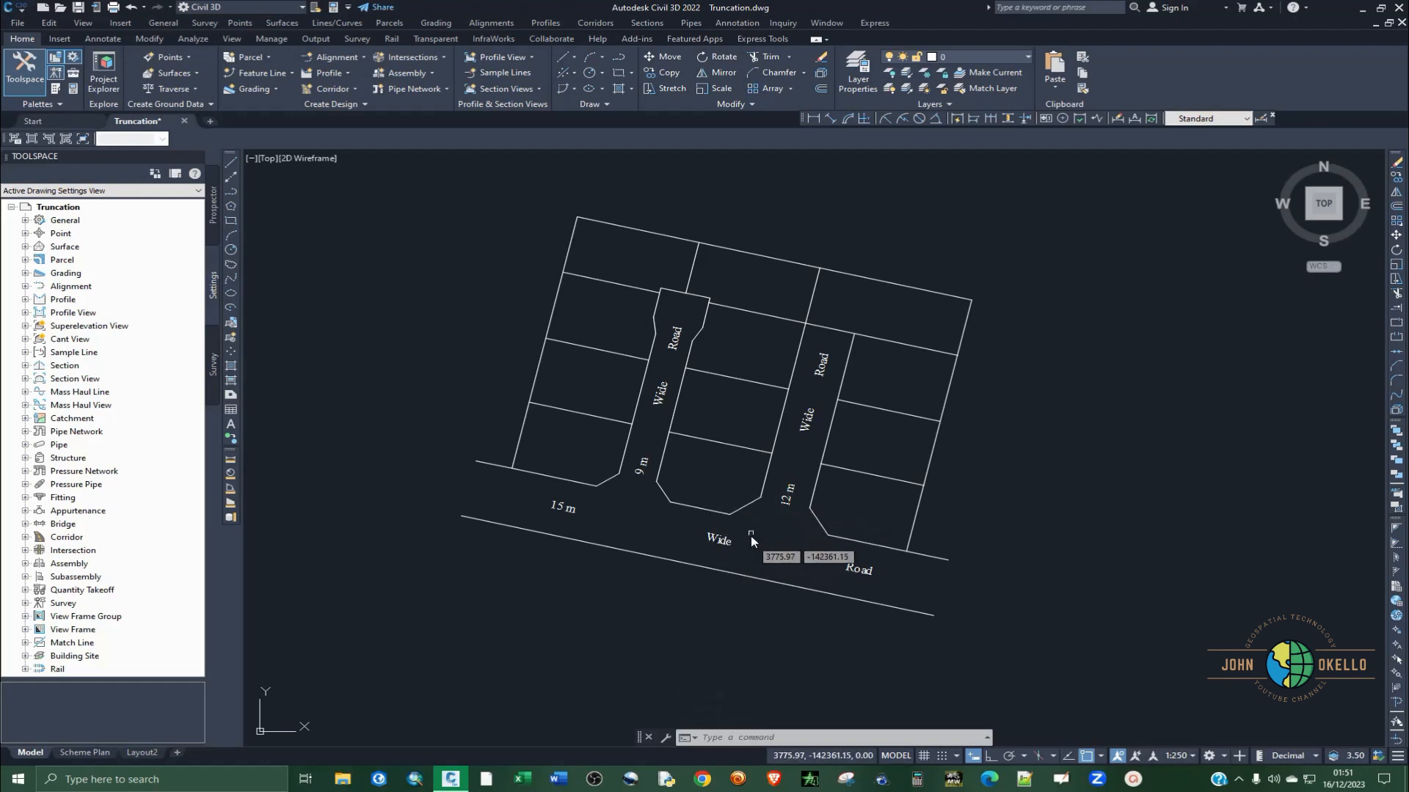
scroll(752, 502, "up", 2)
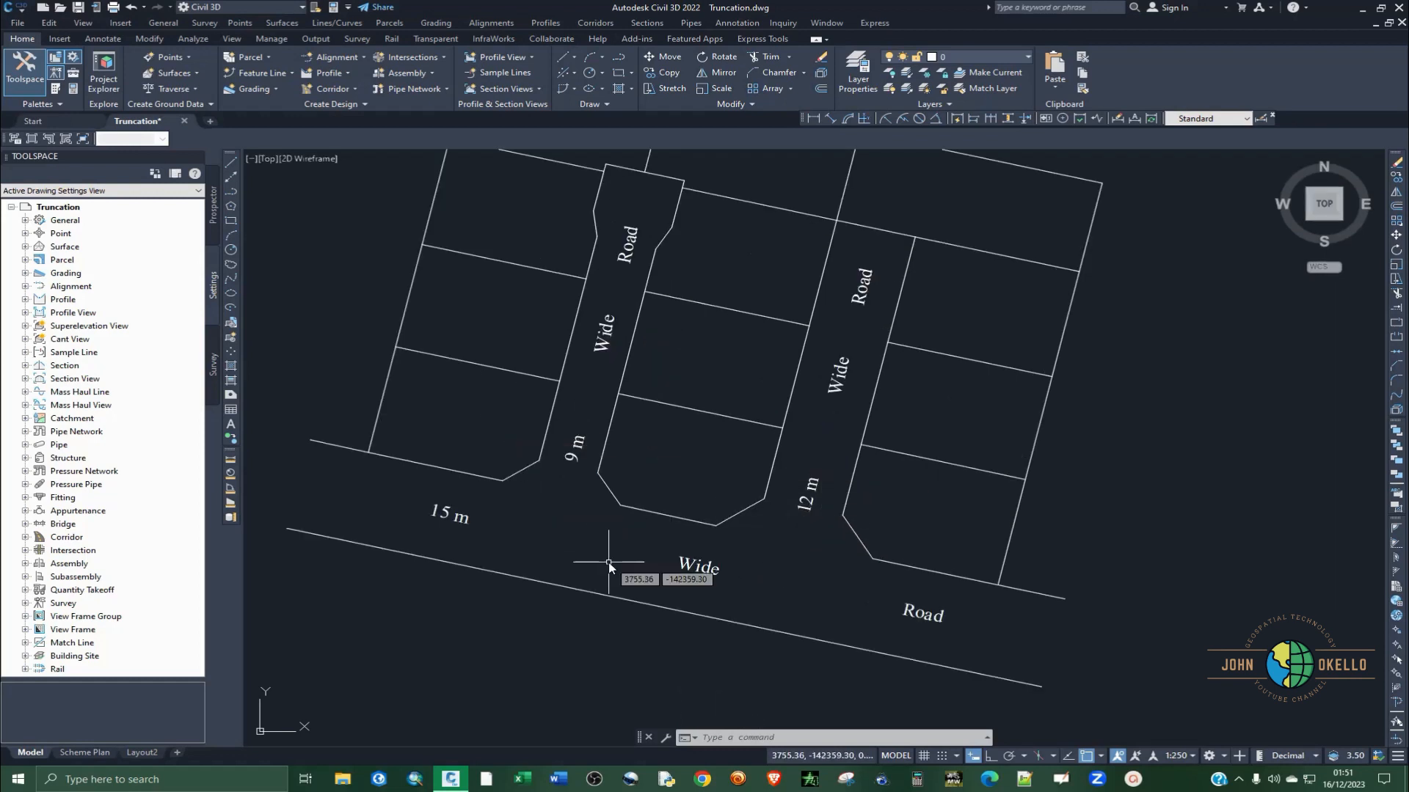